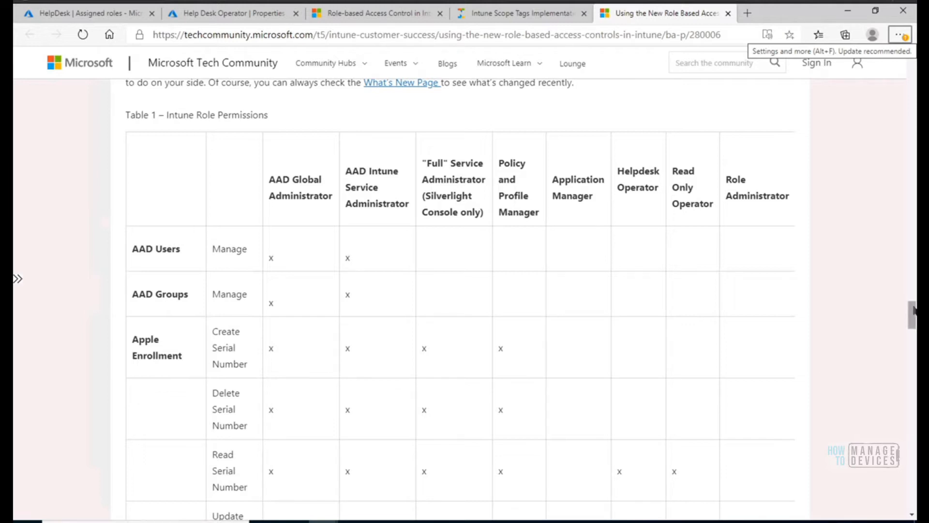
Review the role columns of the Intune Role Permissions table and its AAD Users, AAD Groups and Apple Enrollment rows.
left_click_drag(914, 311, 914, 313)
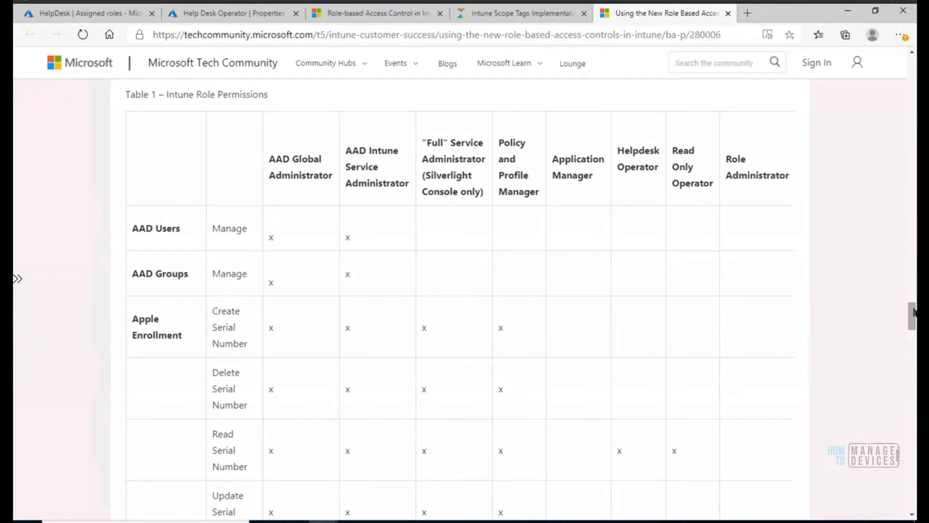
left_click_drag(913, 308, 913, 309)
left_click_drag(913, 313, 914, 313)
left_click_drag(915, 310, 914, 318)
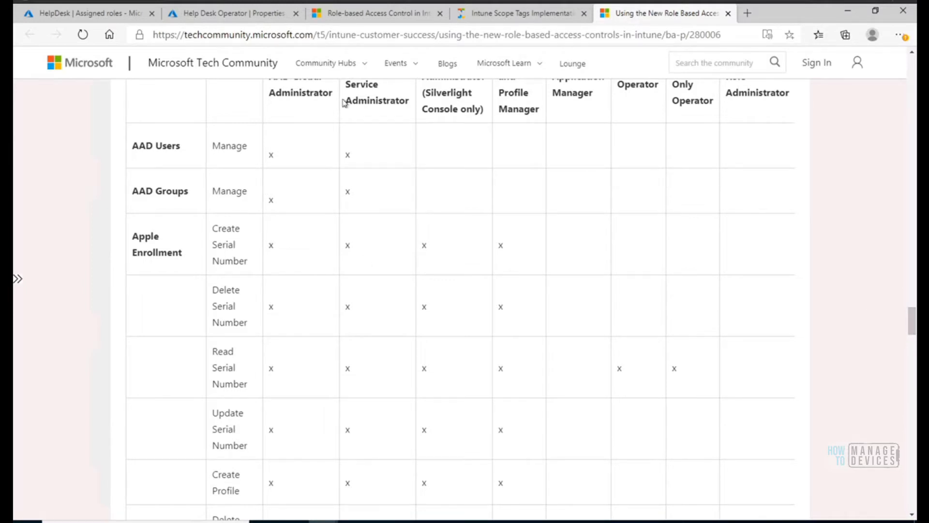
left_click_drag(913, 320, 913, 315)
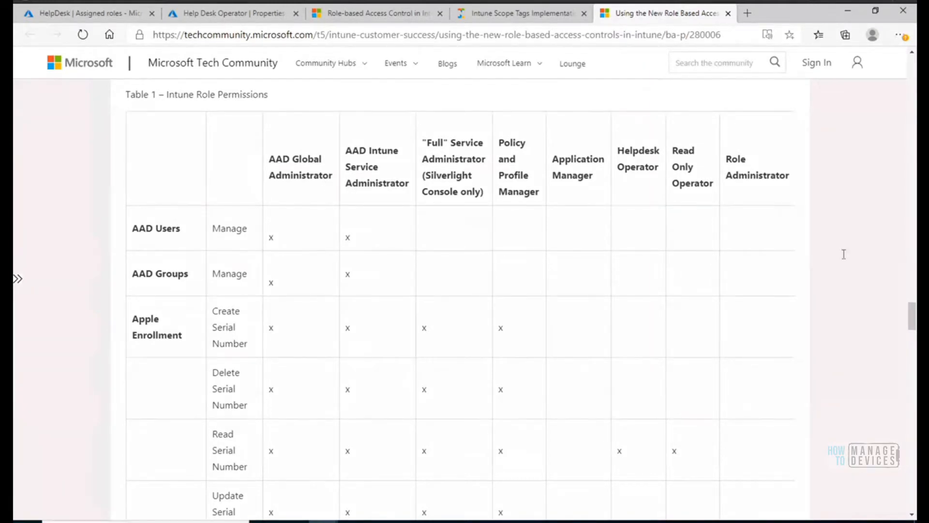
left_click_drag(911, 322, 905, 413)
left_click_drag(903, 417, 915, 324)
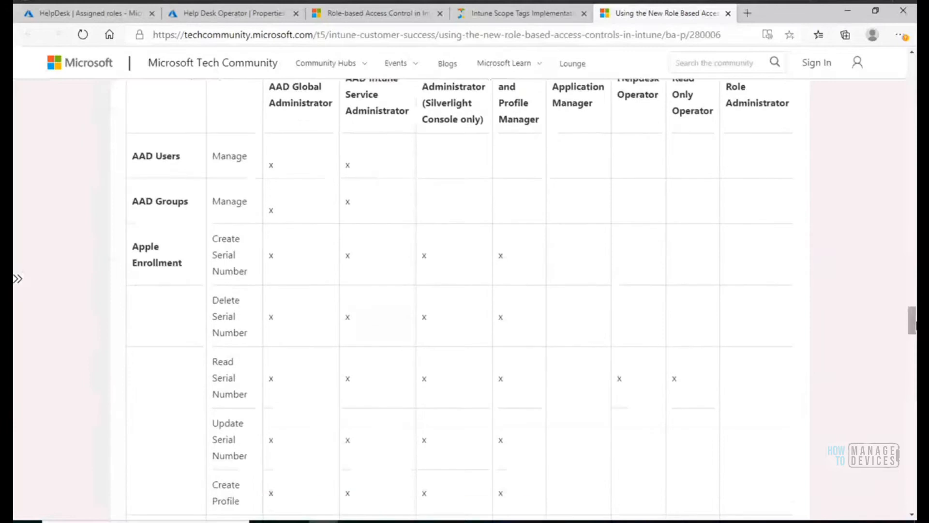
left_click(912, 54)
left_click(912, 54)
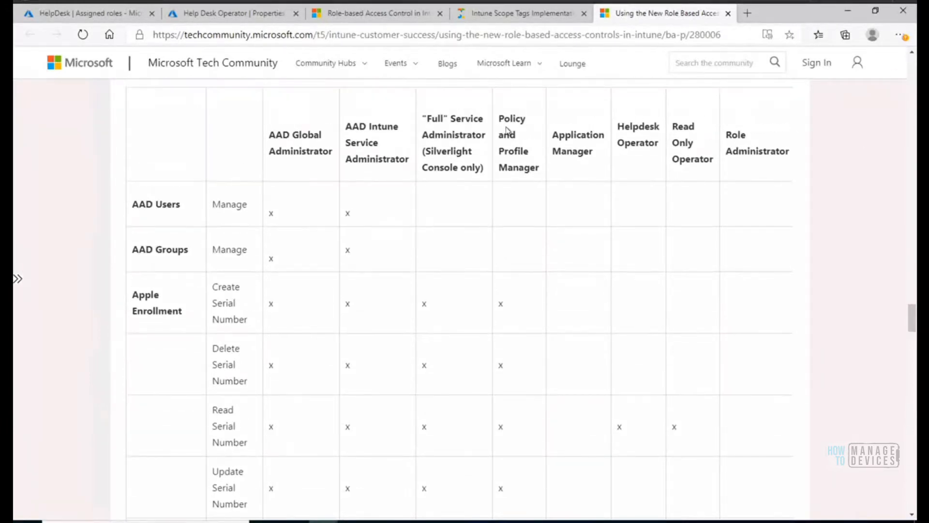
Examine the Policy and Profile Manager role's permissions through the whole table, down to Terms and Conditions, and return to the header row.
left_click_drag(501, 117, 546, 179)
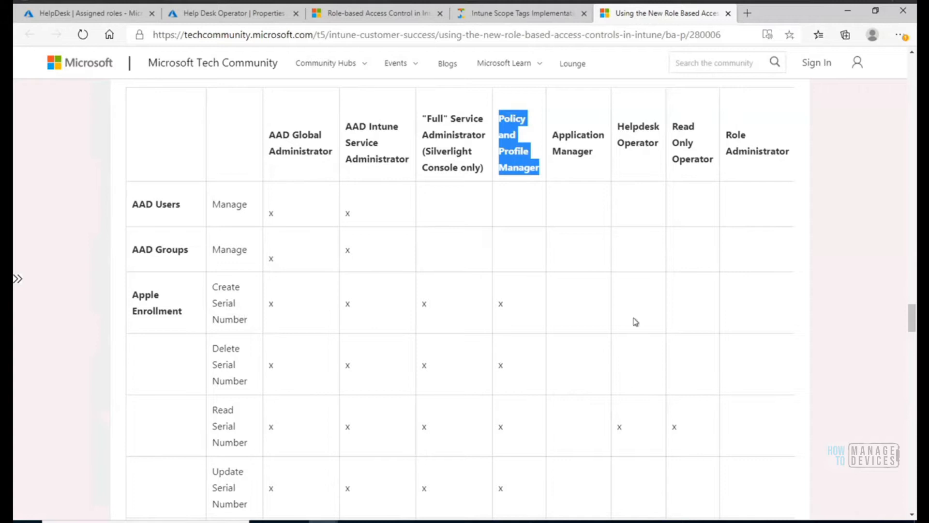
left_click_drag(912, 327, 914, 391)
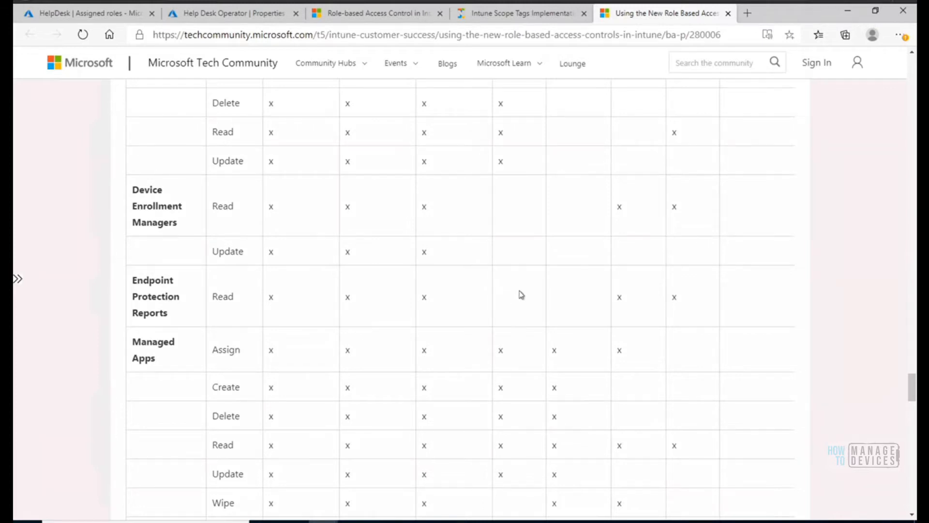
left_click_drag(912, 386, 912, 475)
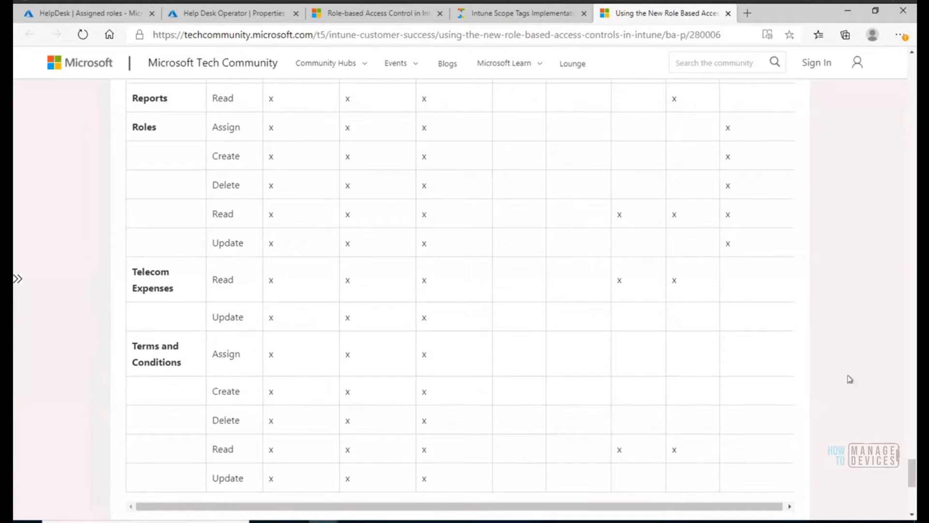
left_click_drag(910, 474, 915, 327)
scroll(912, 224, "up", 5)
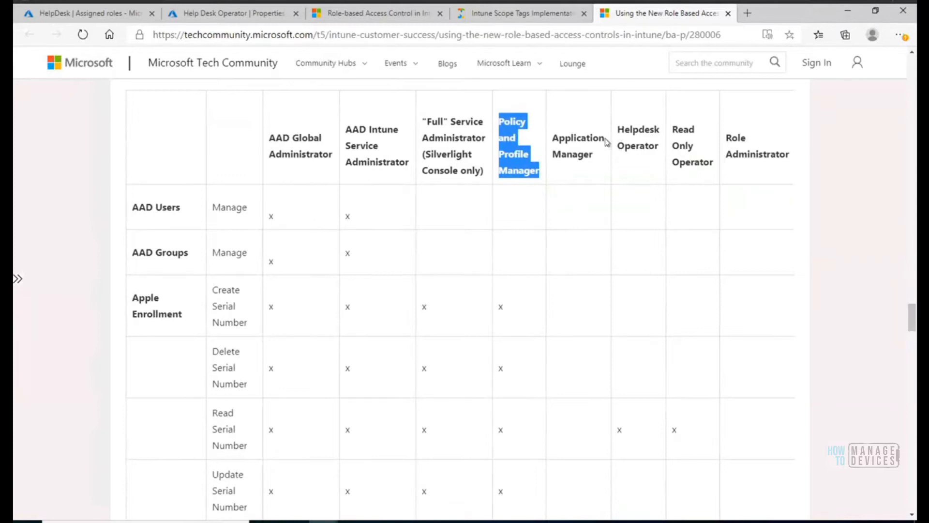
Examine the Helpdesk Operator role's permissions from Read Serial Number down to the Device Configurations rows.
left_click_drag(619, 131, 656, 145)
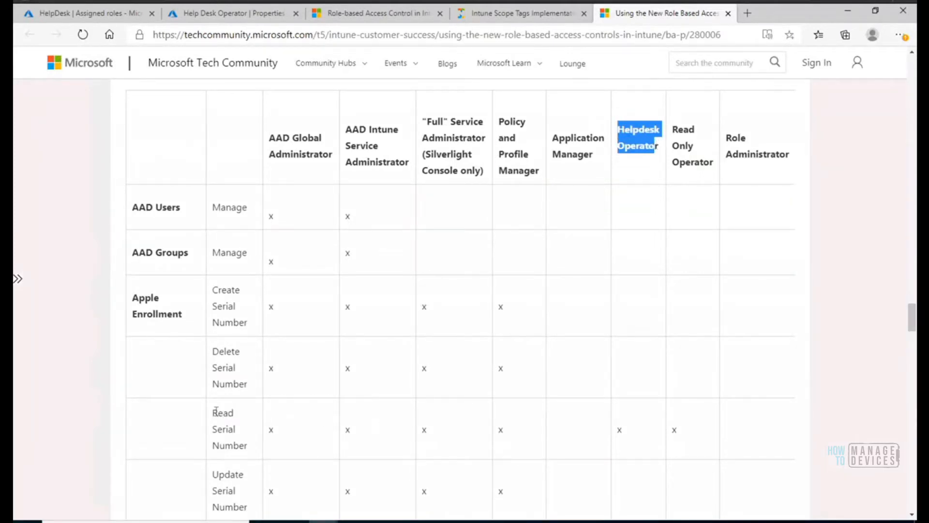
left_click_drag(216, 410, 248, 441)
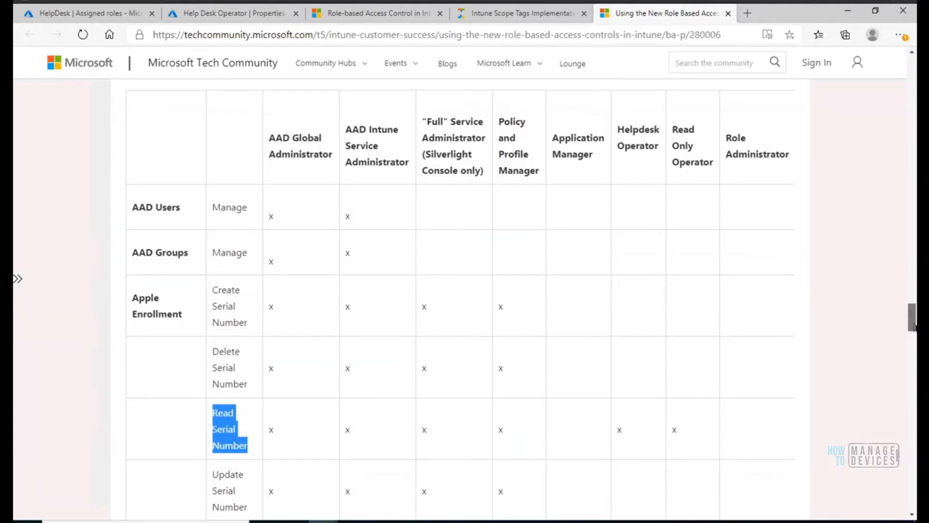
scroll(914, 321, "down", 5)
scroll(459, 295, "down", 8)
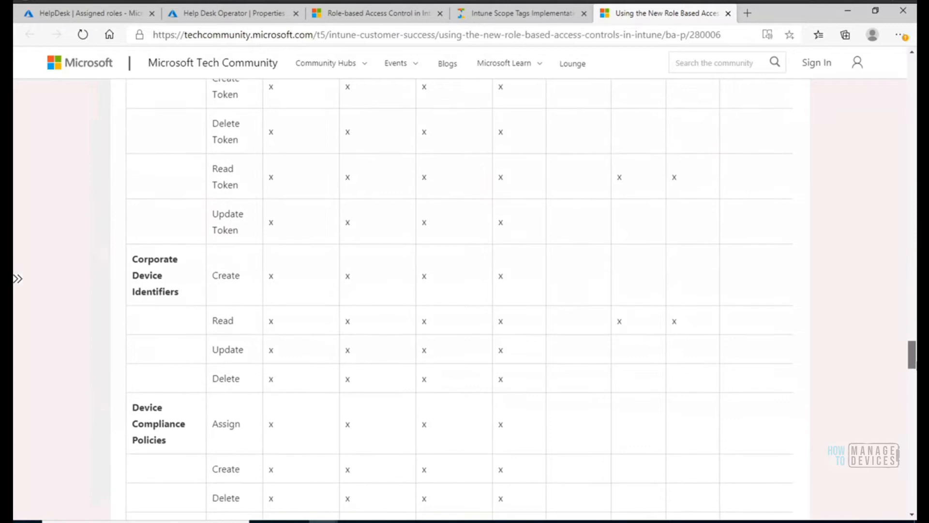
scroll(460, 296, "down", 7)
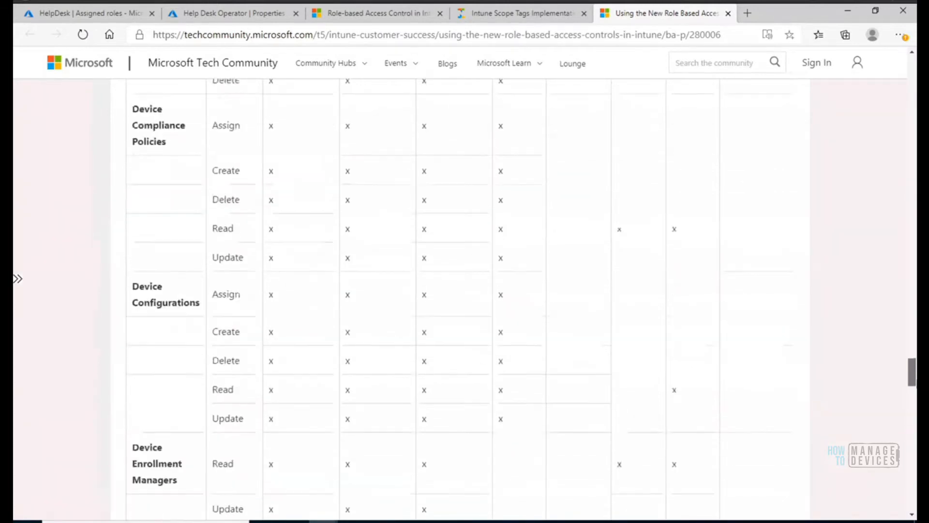
Compare the Device Configurations permissions of the Application Manager, Helpdesk Operator and Read Only Operator roles.
double_click(666, 376)
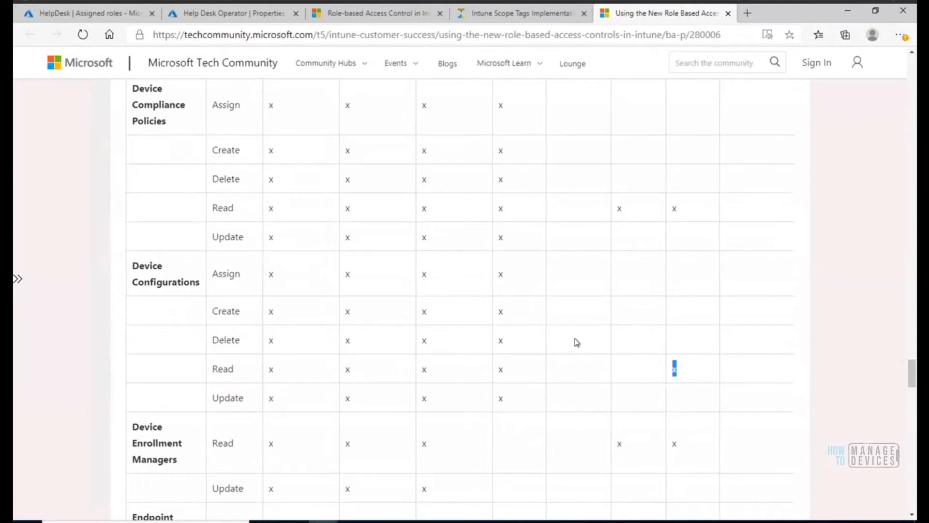
left_click_drag(551, 275, 639, 370)
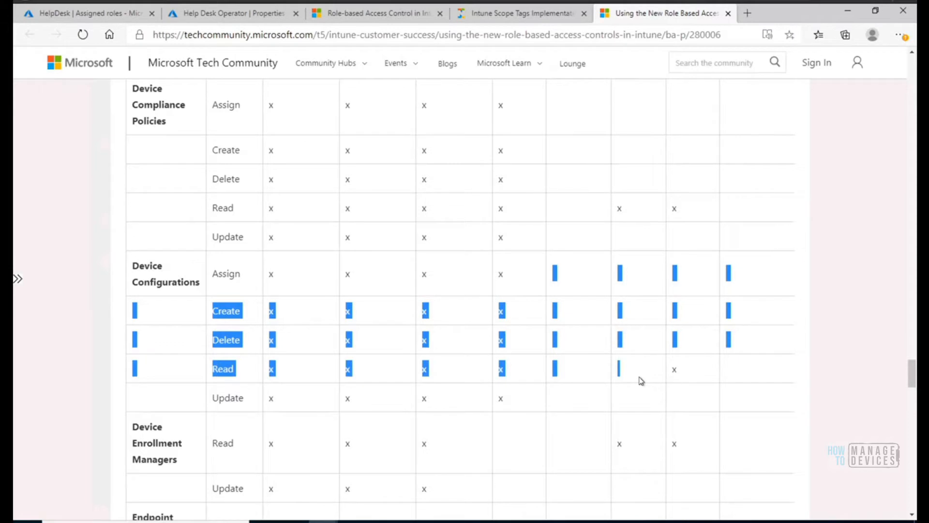
left_click(642, 376)
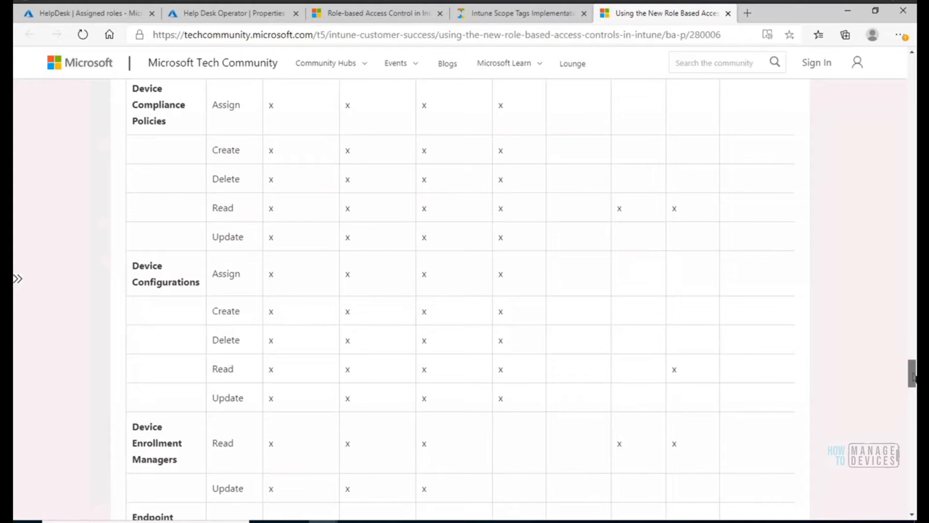
left_click_drag(913, 375, 911, 378)
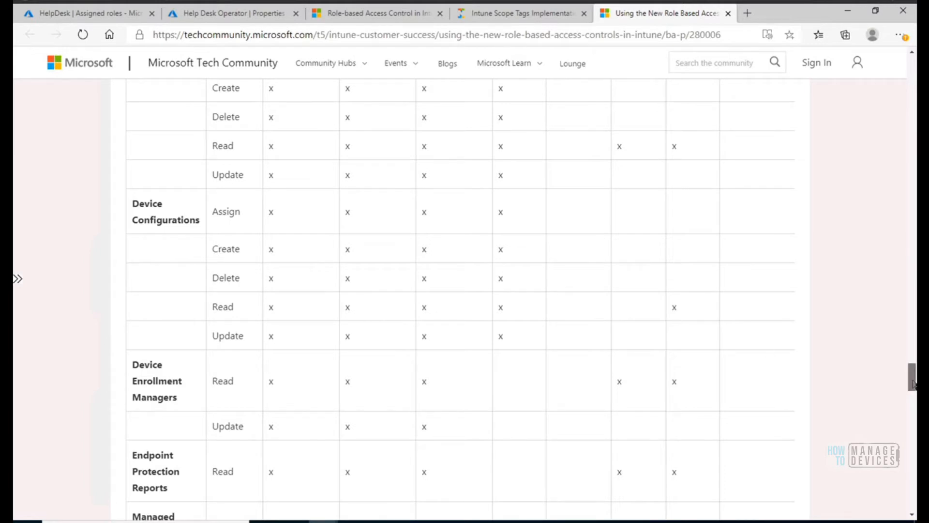
Check the Helpdesk Operator's Assign permission for Managed Apps, and review the Remote Assistance and Remote Tasks rows.
left_click_drag(913, 383, 913, 399)
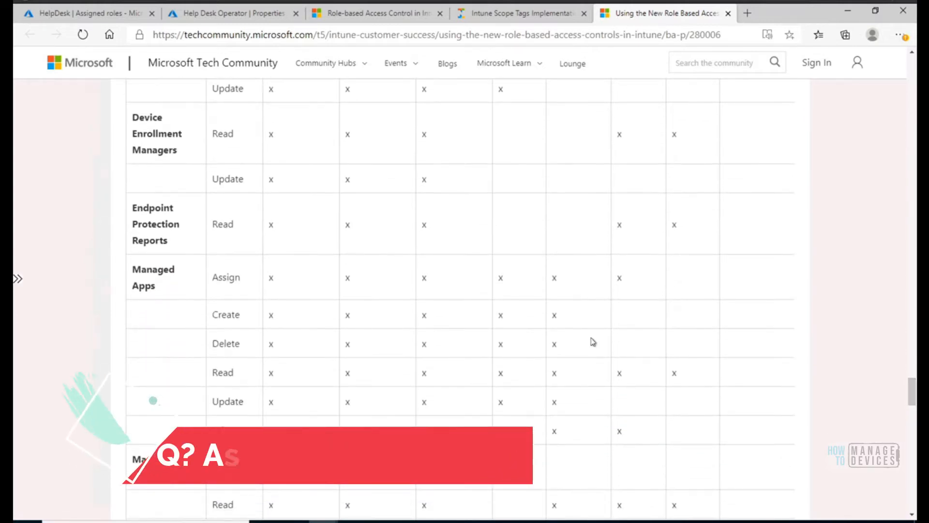
double_click(612, 280)
left_click_drag(914, 396, 914, 385)
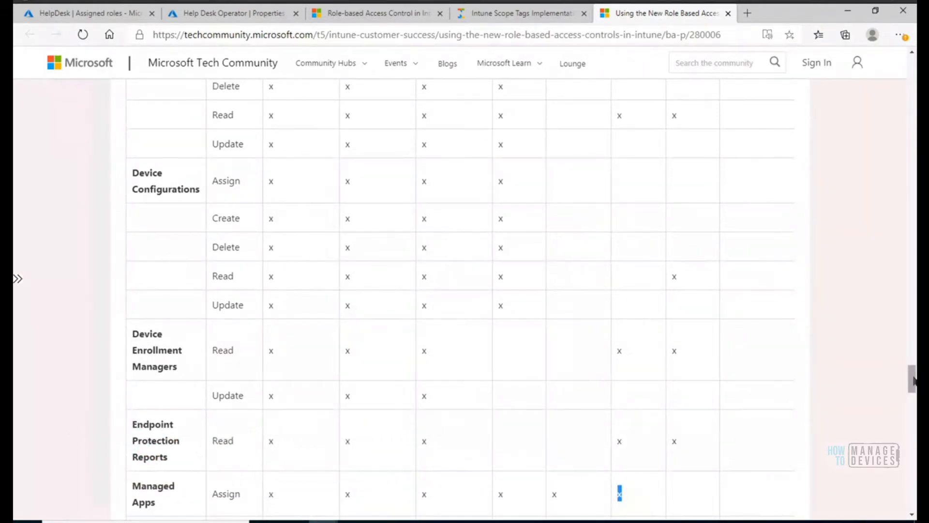
left_click_drag(914, 382, 914, 428)
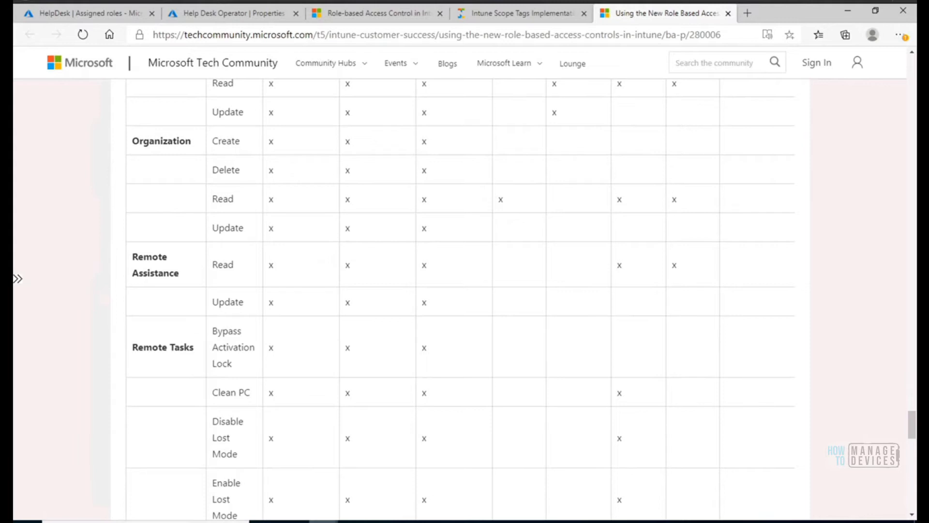
Switch to the Microsoft Endpoint Manager admin center window and open the list of all apps.
mouse_move(323, 521)
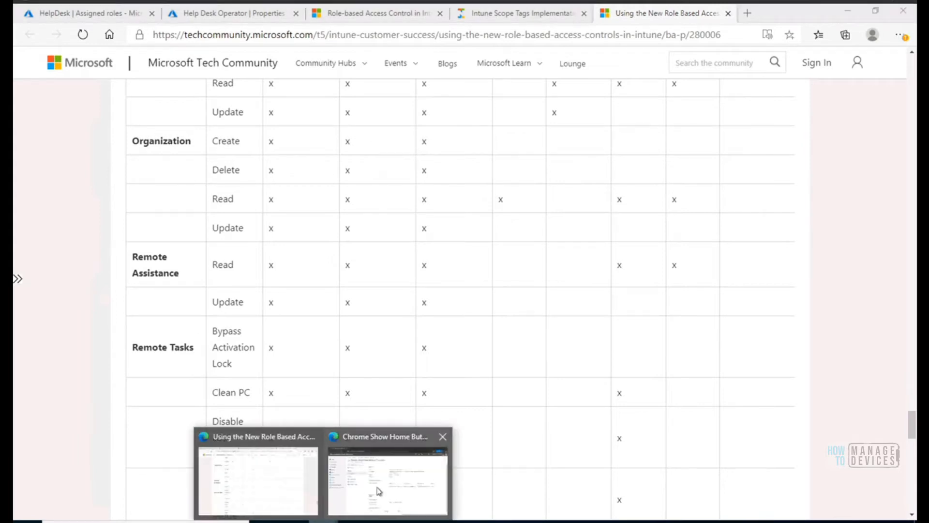
mouse_move(380, 490)
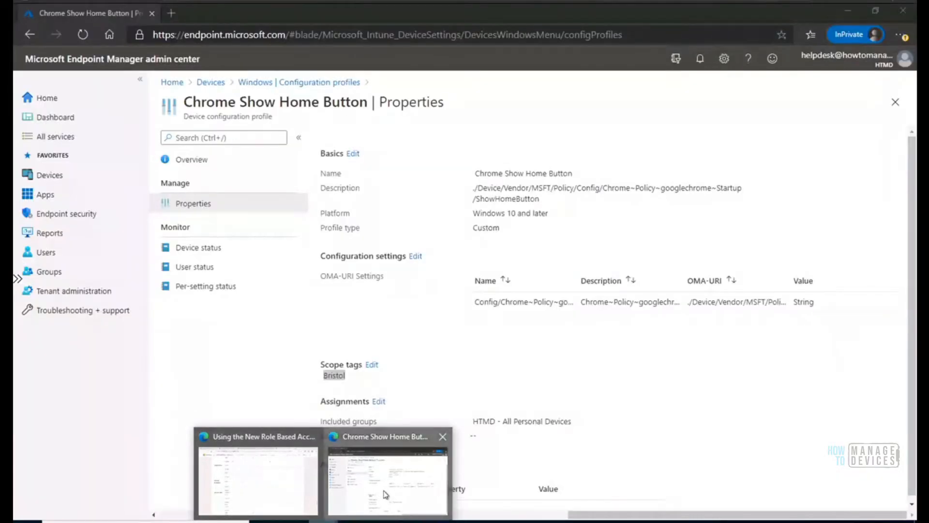
left_click(385, 494)
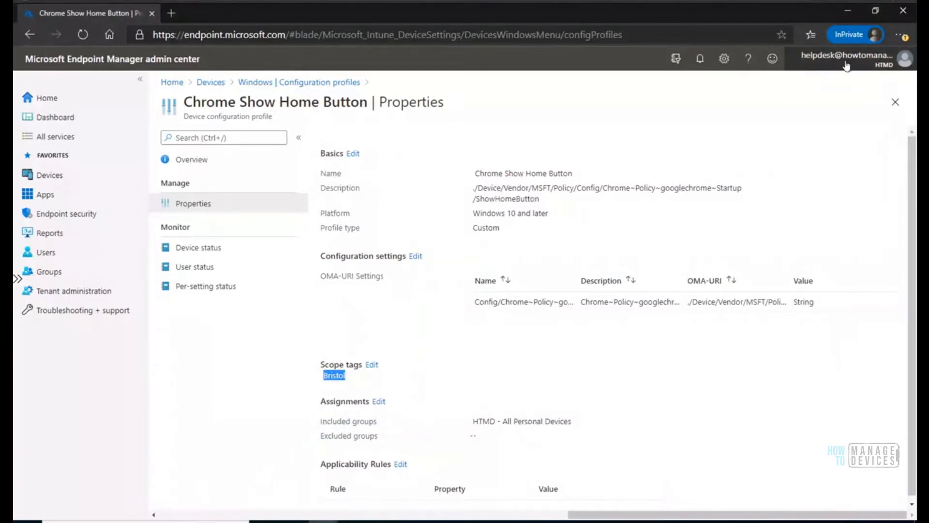
left_click(41, 194)
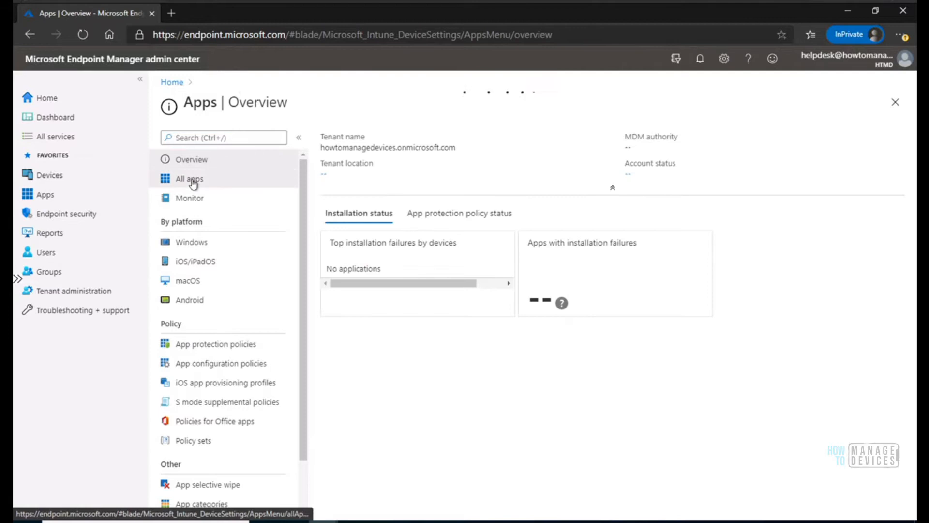
left_click(193, 184)
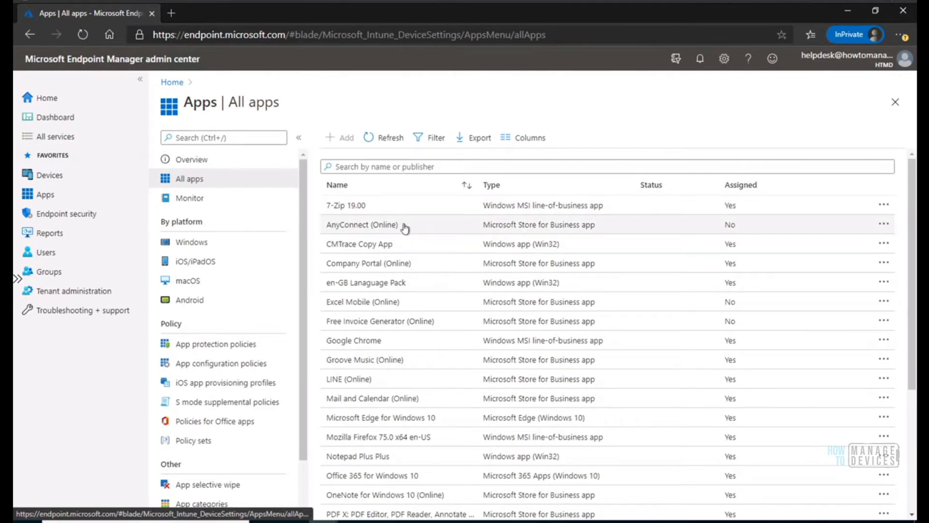
Review the properties of the AnyConnect (Online) app and close them to return to the app list.
left_click(405, 226)
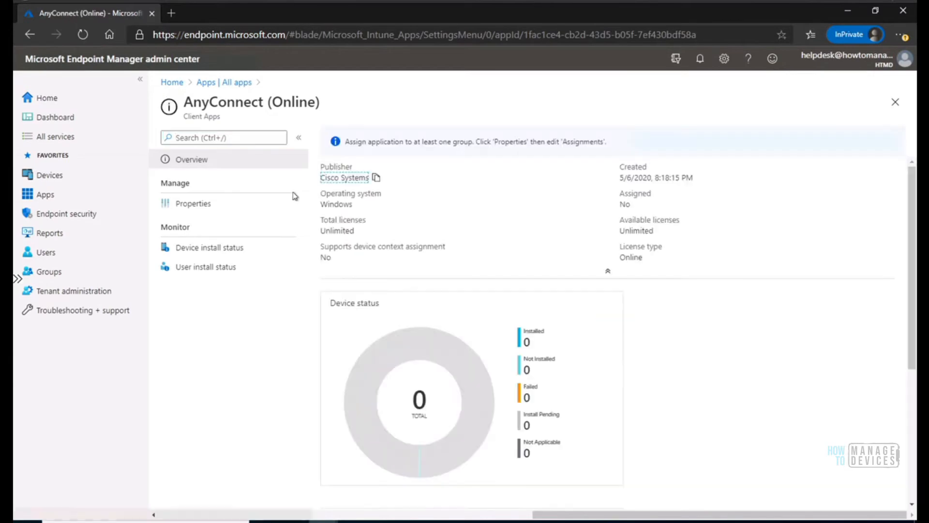
left_click(201, 207)
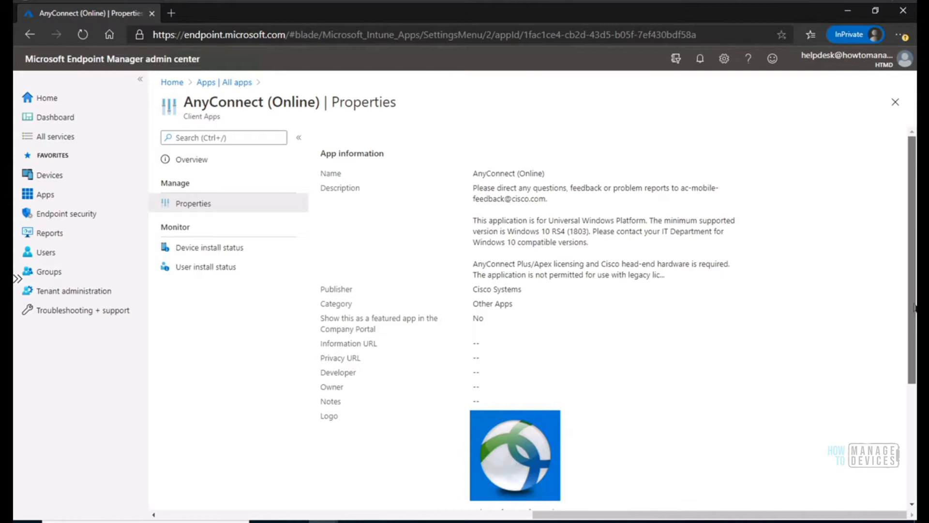
left_click_drag(913, 203, 912, 320)
left_click_drag(915, 363, 913, 168)
left_click(895, 103)
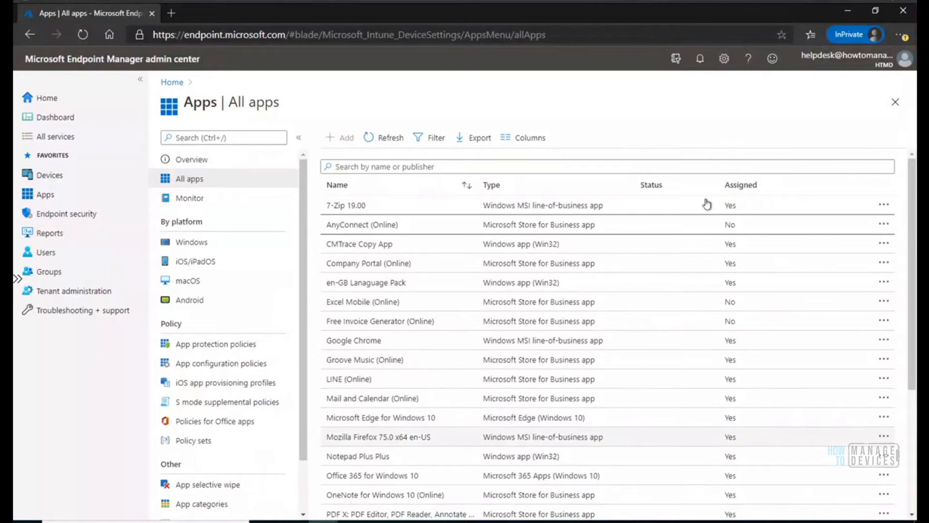
Open the assignments of the AnyConnect (Online) app for editing from its properties.
left_click(381, 228)
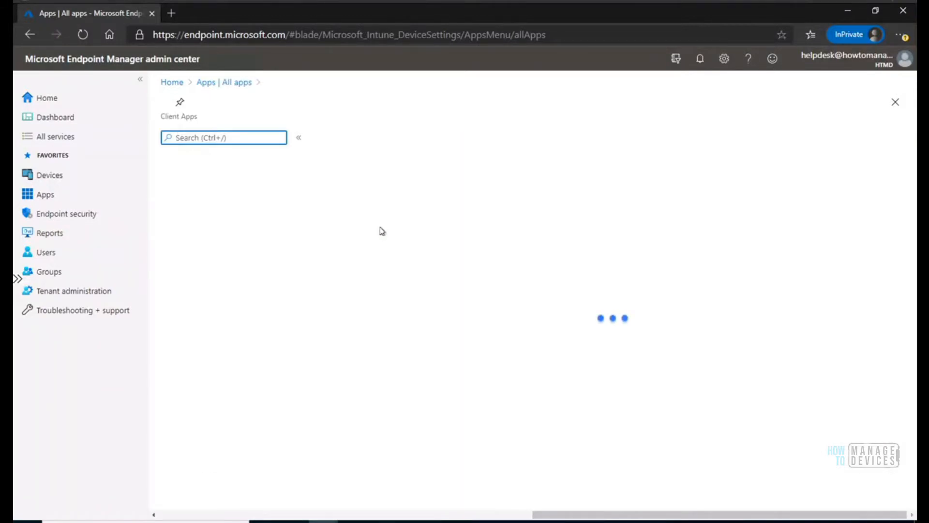
left_click(192, 203)
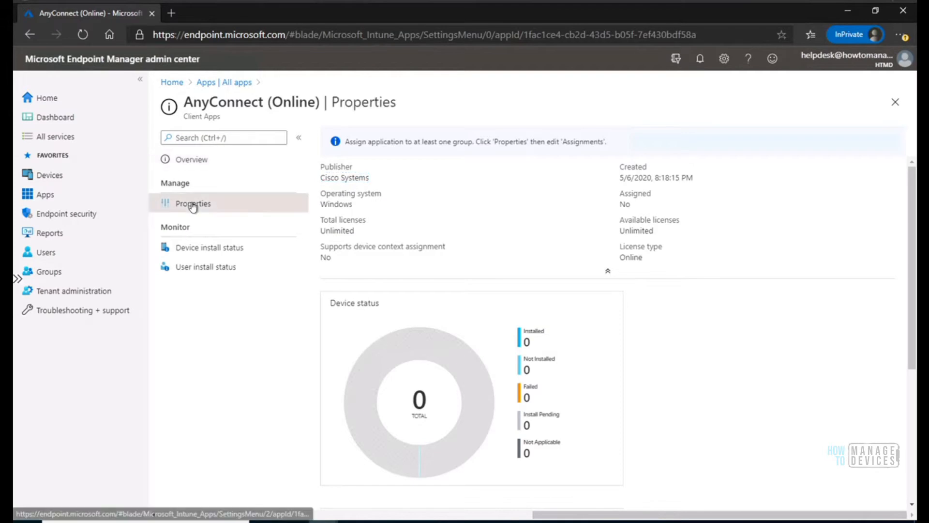
scroll(914, 183, "down", 3)
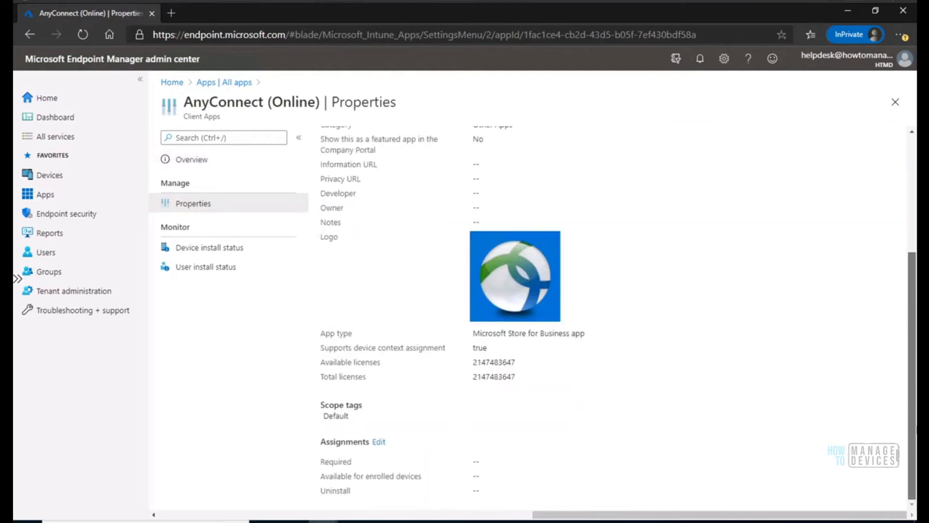
left_click(379, 442)
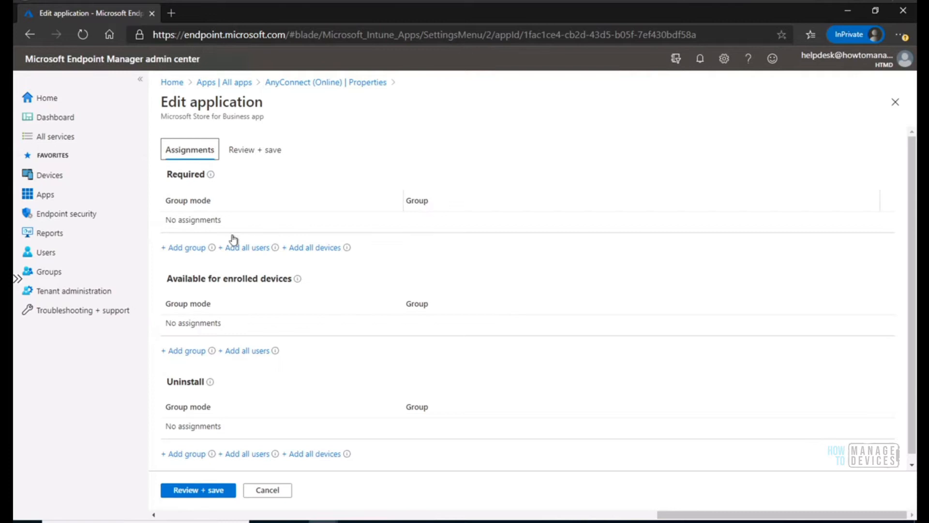
Start adding a group to the Required assignments and search the Azure AD groups for "all".
left_click(183, 248)
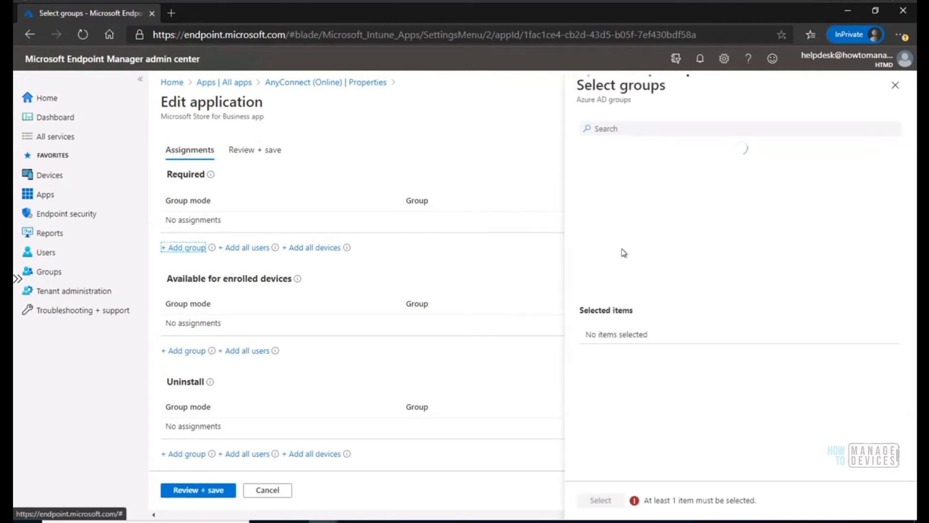
left_click(622, 129)
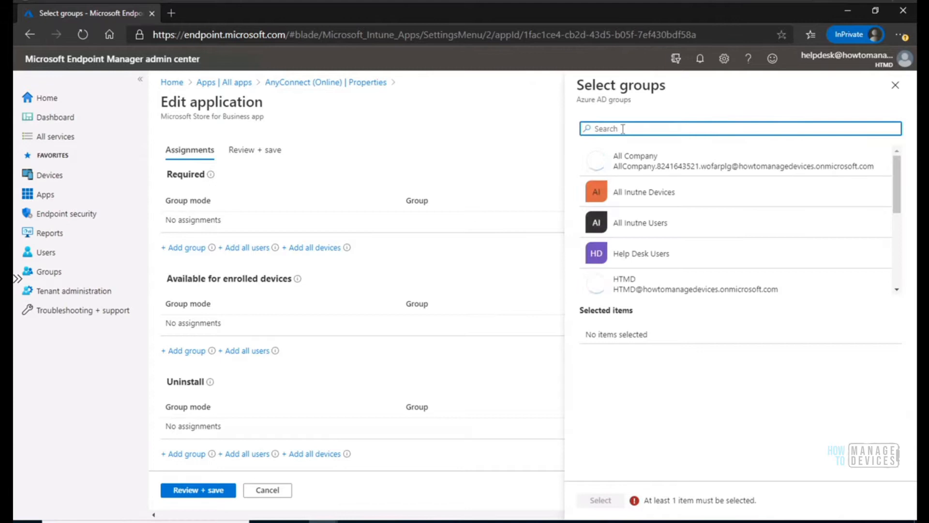
type("all")
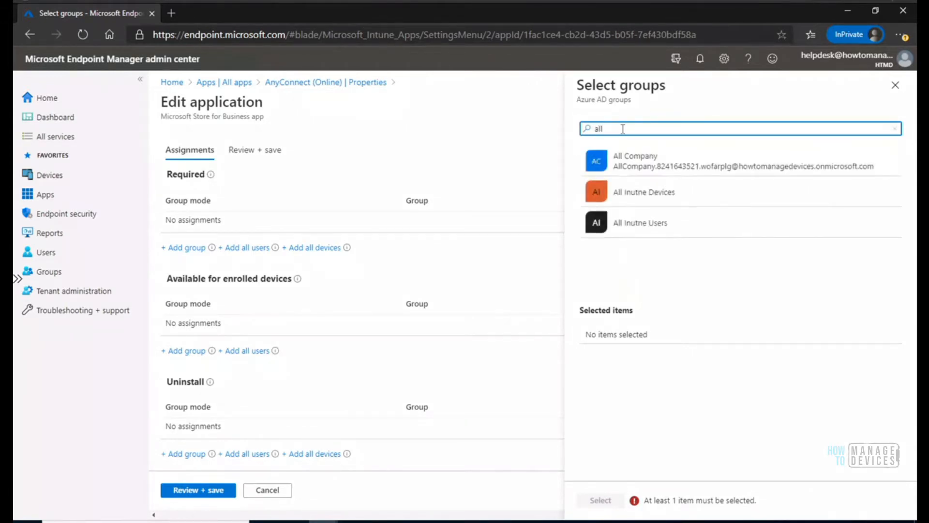
Abandon the Required group selection and add the HTMD - All Personal Devices group under Available for enrolled devices.
left_click(896, 83)
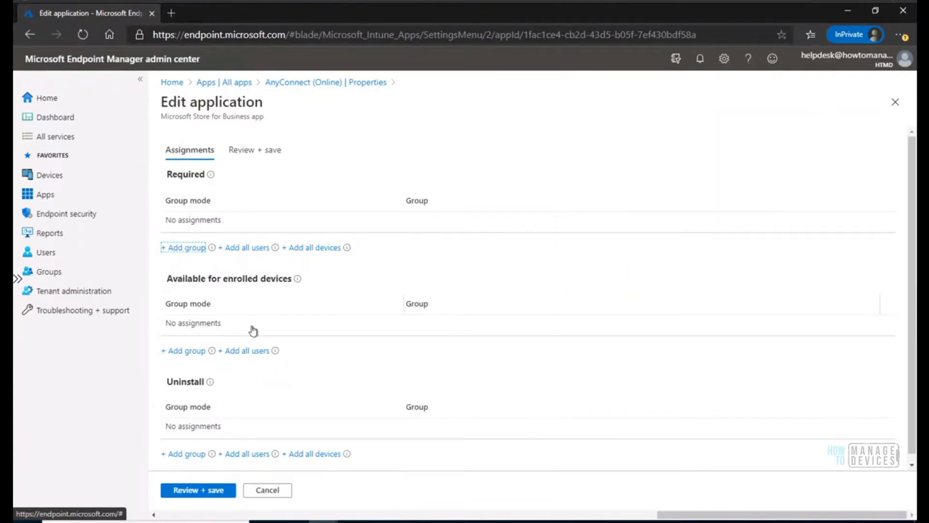
left_click(191, 352)
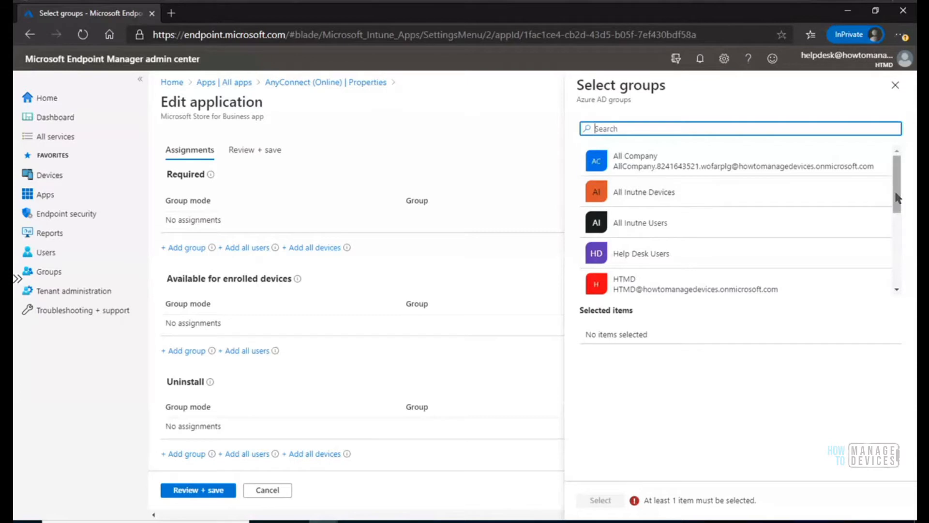
left_click_drag(897, 198, 897, 234)
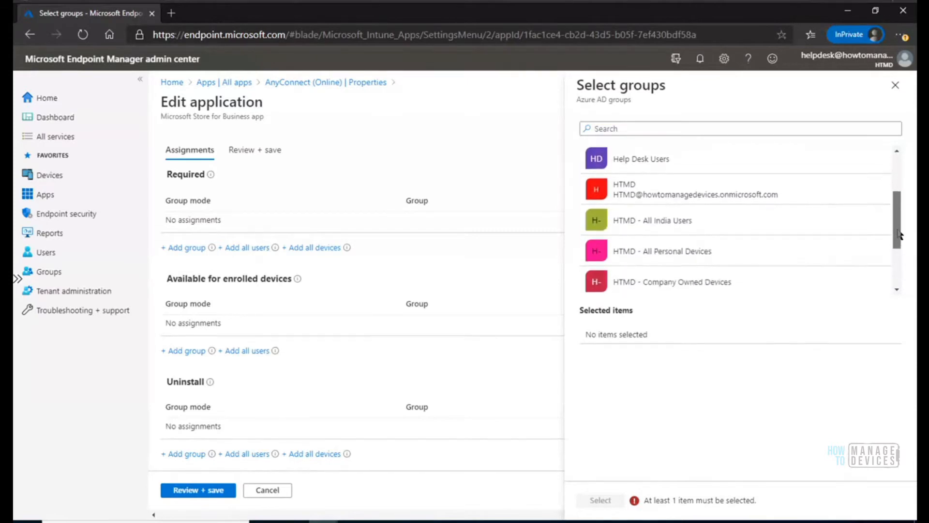
left_click(689, 259)
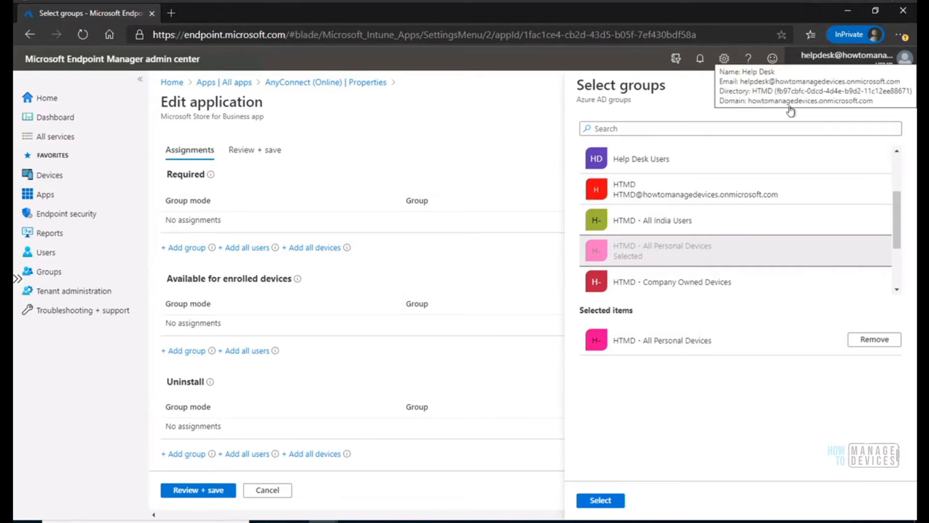
left_click(601, 500)
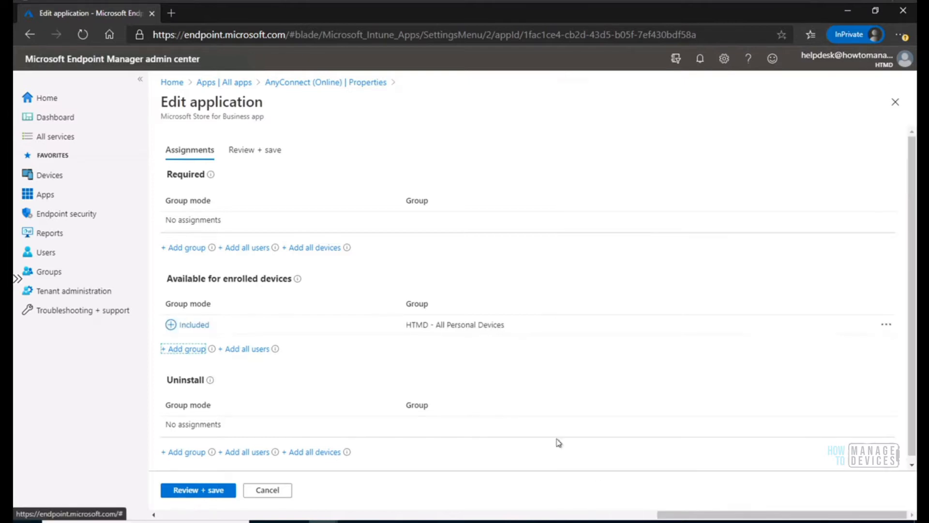
Review and save the AnyConnect (Online) assignment changes, and dismiss the notification.
left_click(191, 493)
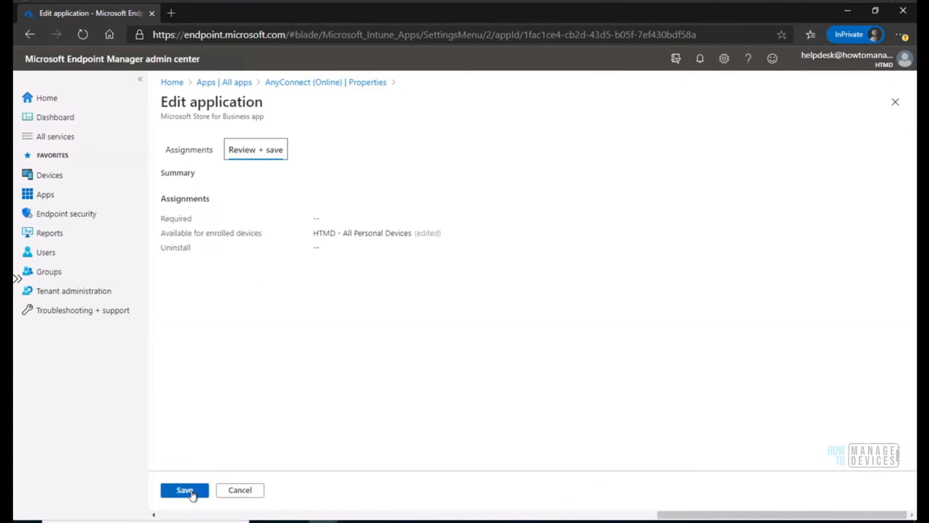
left_click(184, 490)
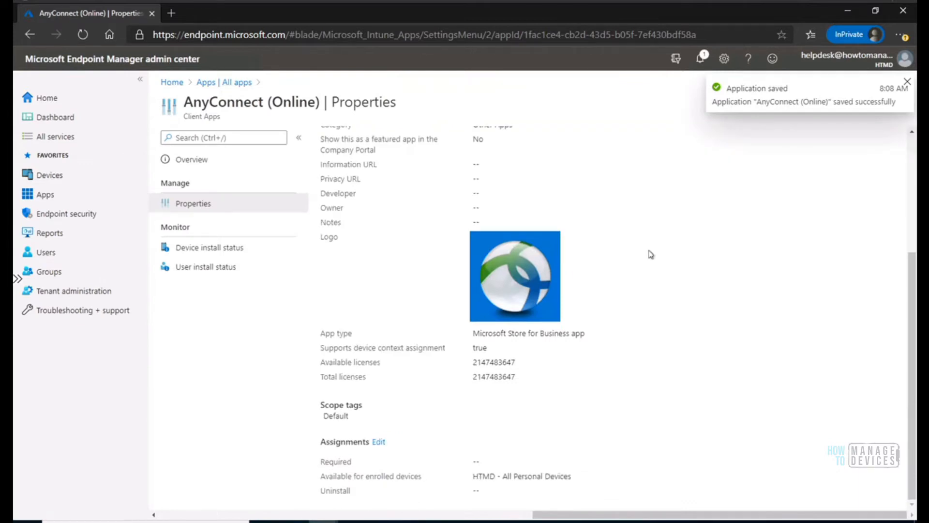
left_click(905, 82)
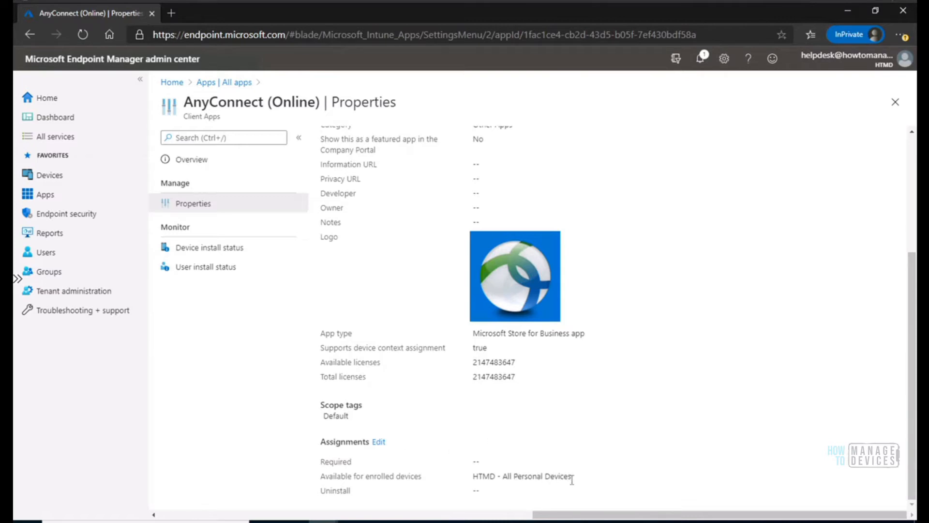
Try to save All Inutne Devices as an additional Available for enrolled devices group for AnyConnect (Online), and close the assignment editor.
left_click(378, 441)
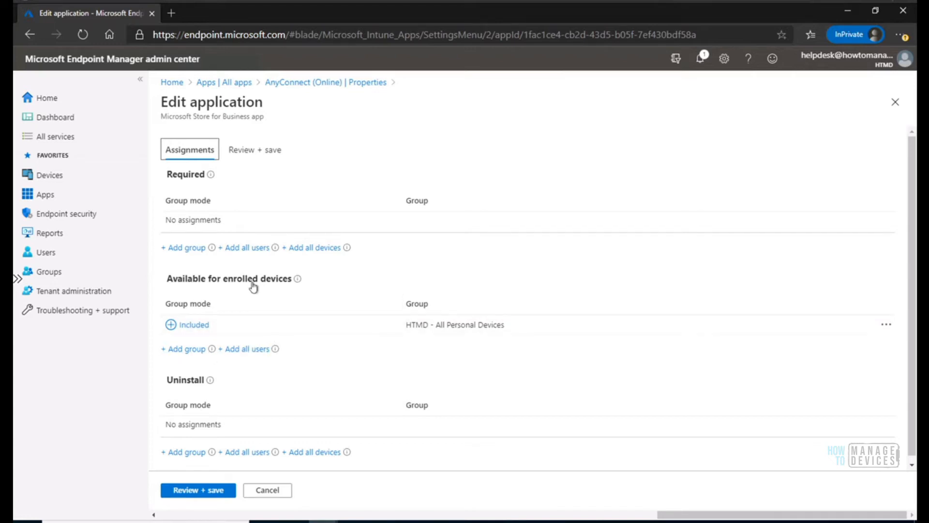
left_click(191, 351)
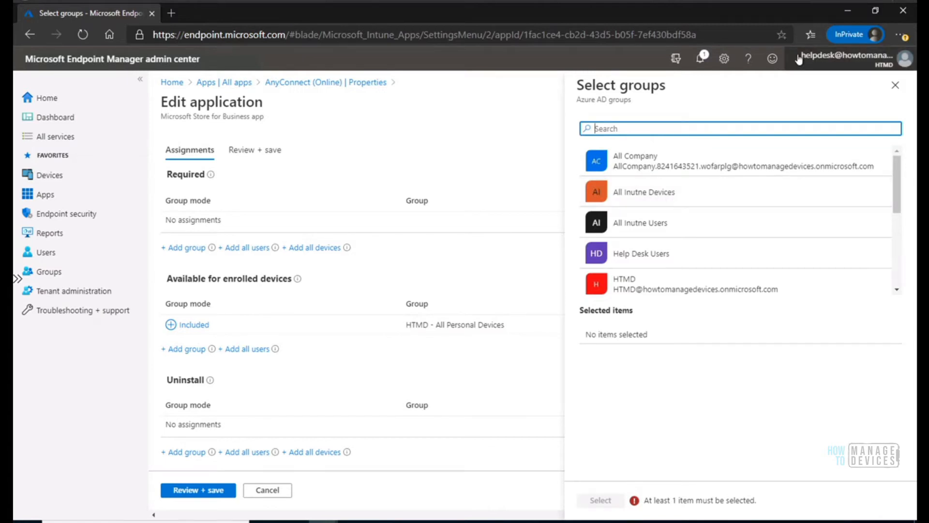
left_click(635, 197)
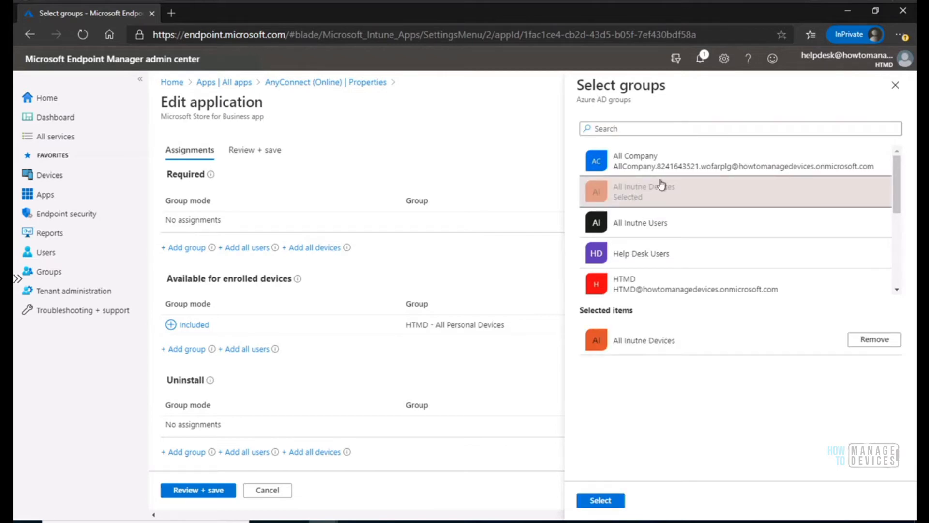
left_click(604, 501)
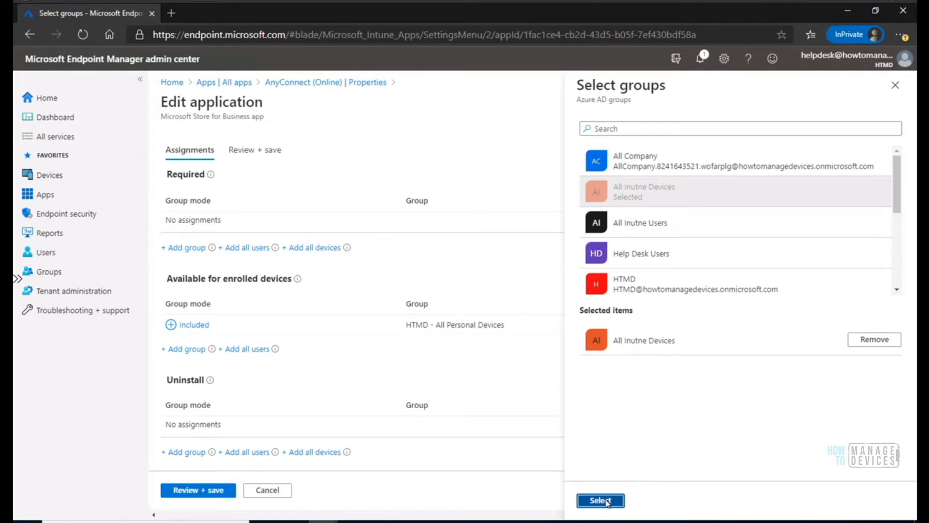
left_click(216, 490)
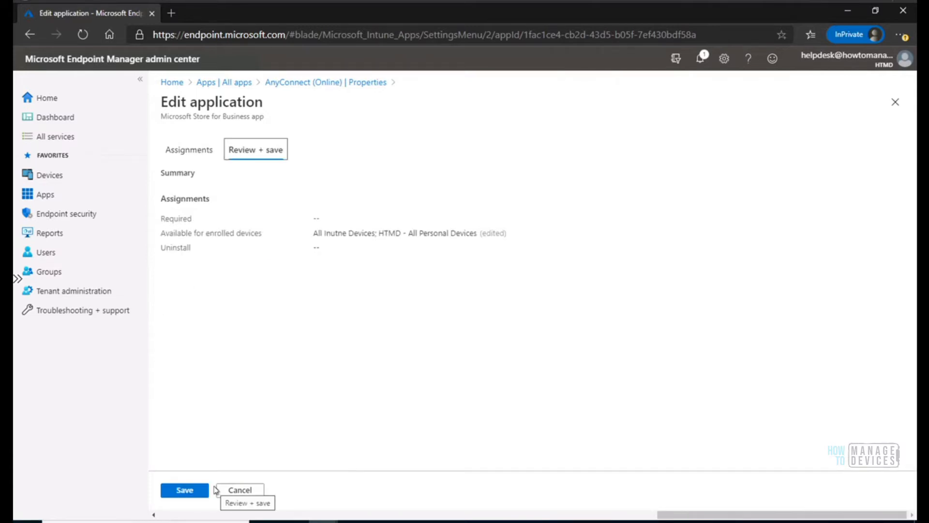
left_click(183, 492)
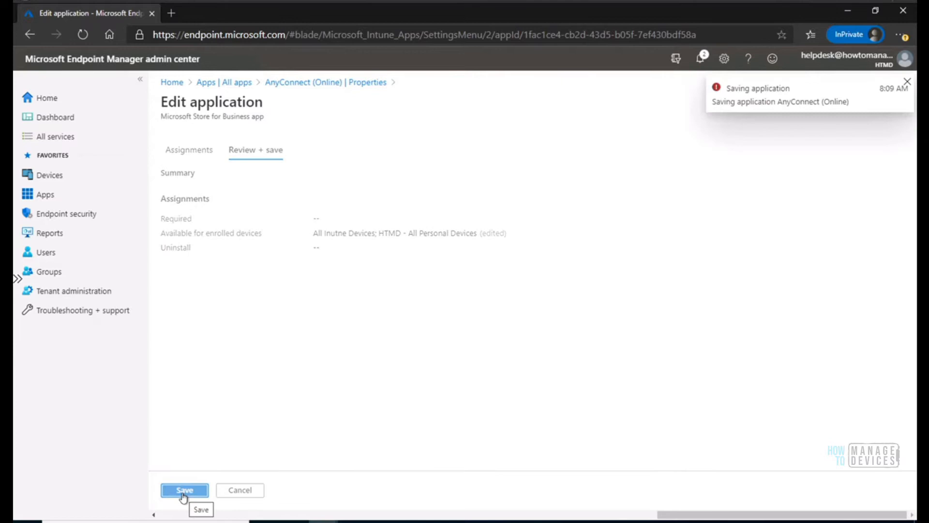
left_click_drag(612, 150, 184, 145)
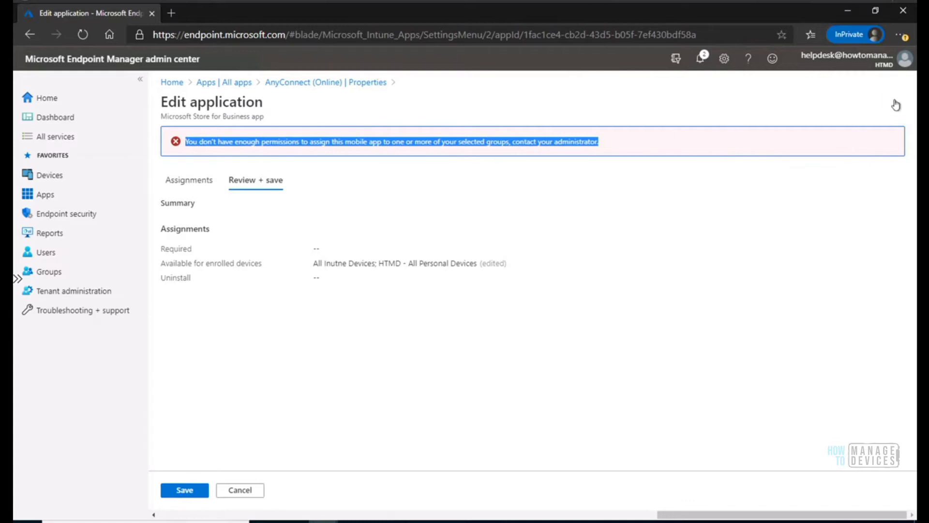
left_click(896, 103)
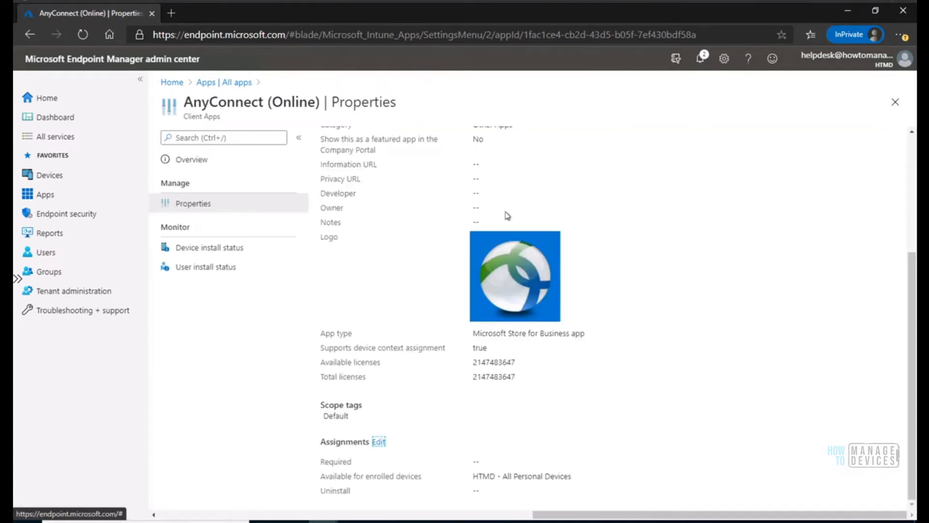
Open the Chrome Show Home Button profile from the Windows device configuration profiles.
left_click(46, 182)
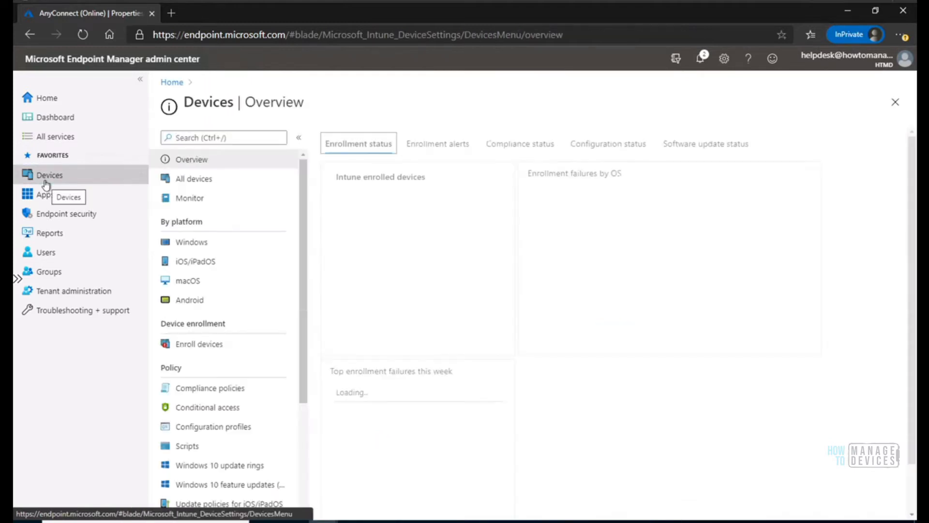
left_click(191, 181)
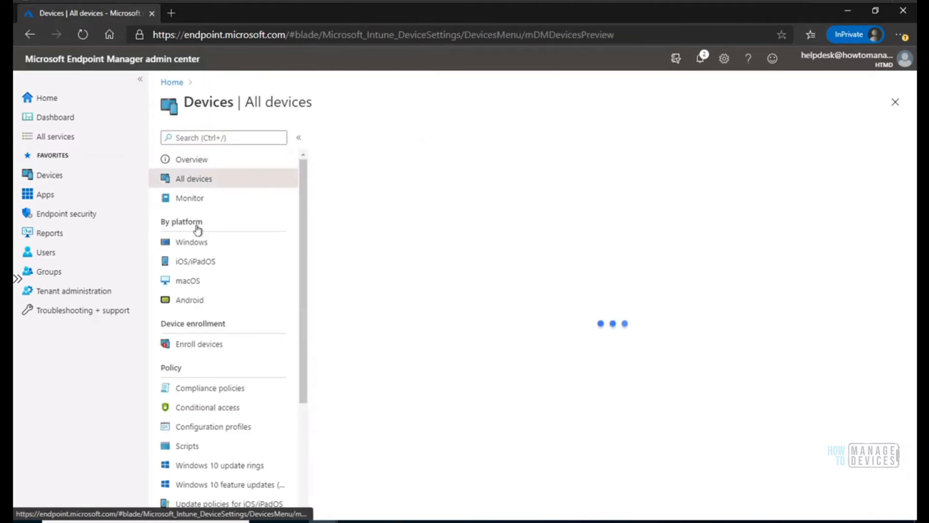
left_click(199, 245)
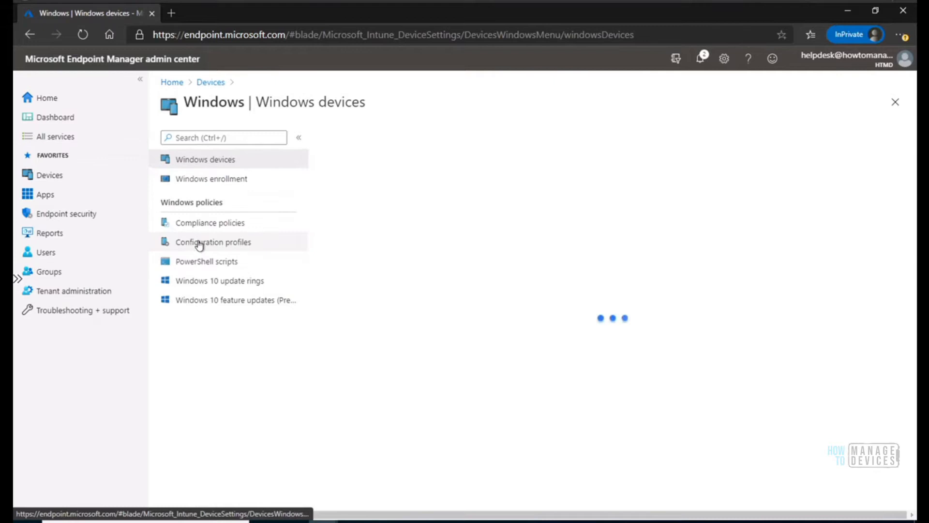
left_click(221, 244)
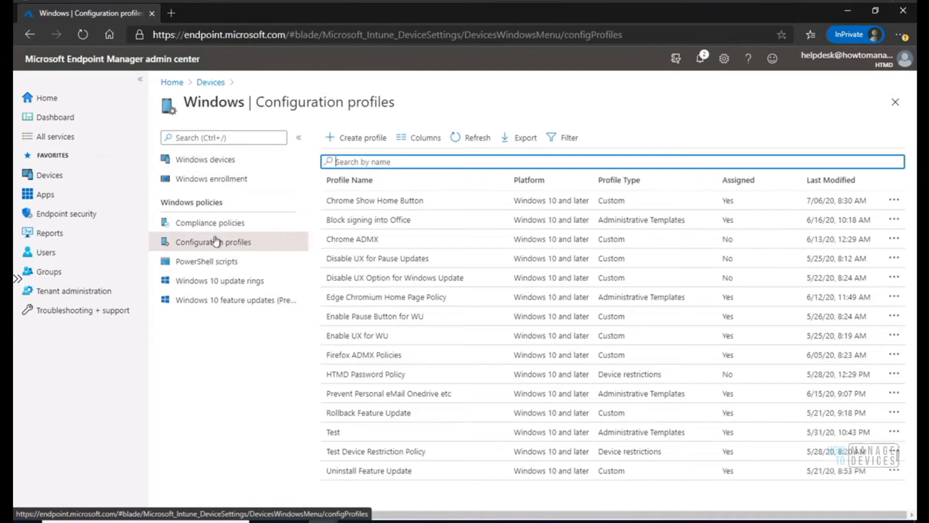
left_click(382, 203)
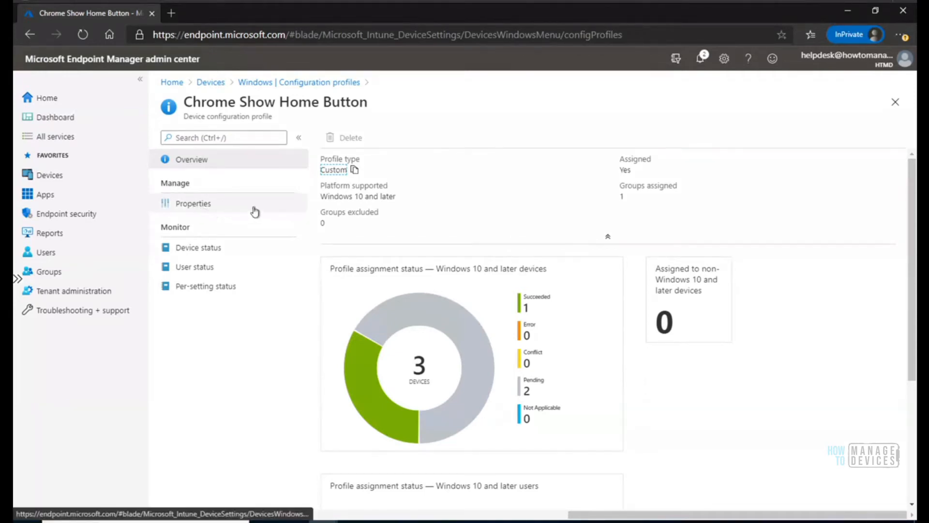
Switch to the Tech Community role-based access article and check the Helpdesk Operator's Assign permission for Device Configurations in Table 1.
mouse_move(323, 520)
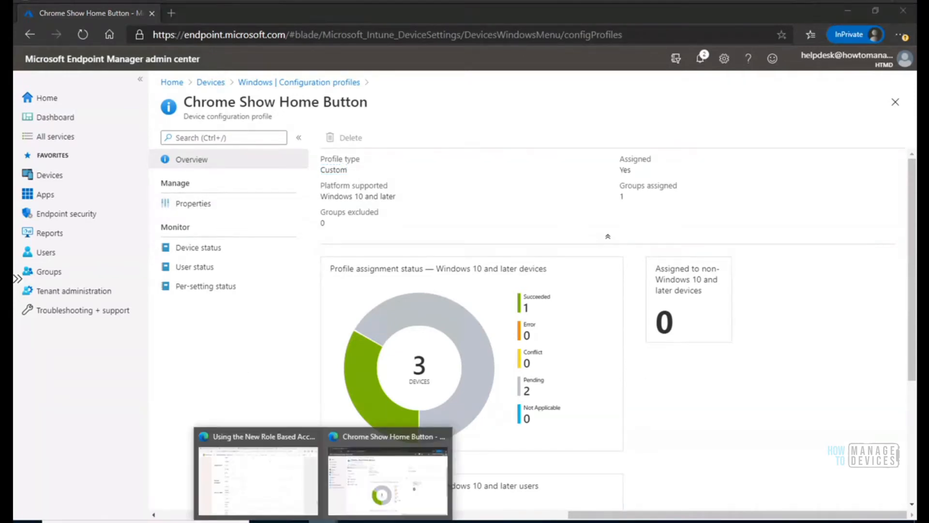
left_click(276, 482)
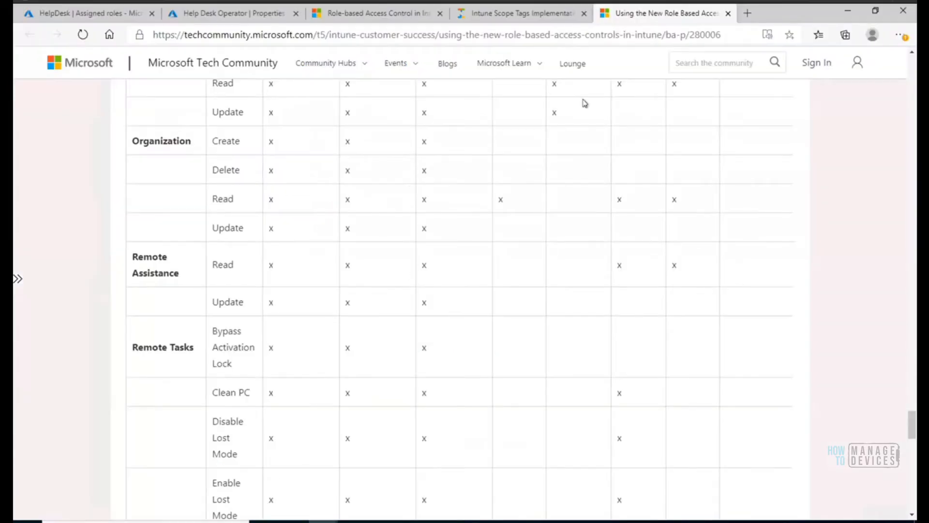
scroll(913, 416, "up", 10)
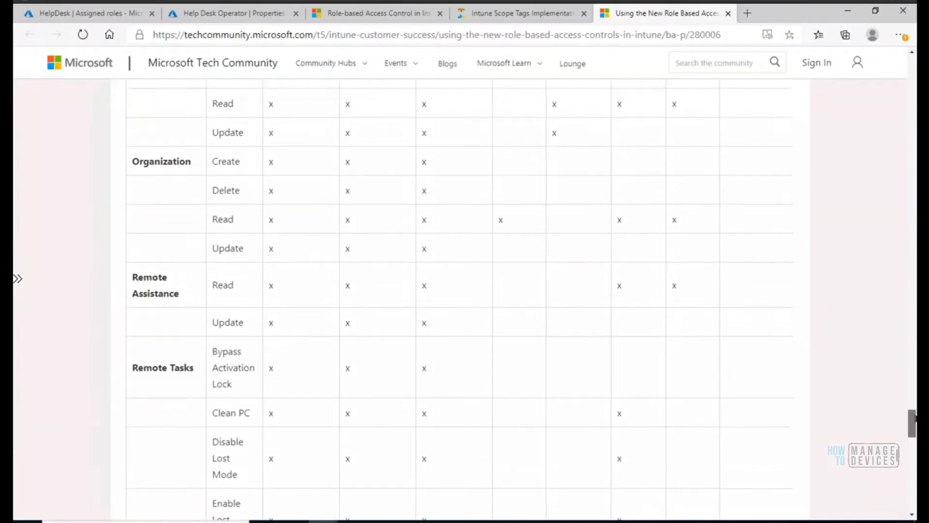
left_click_drag(911, 389, 912, 307)
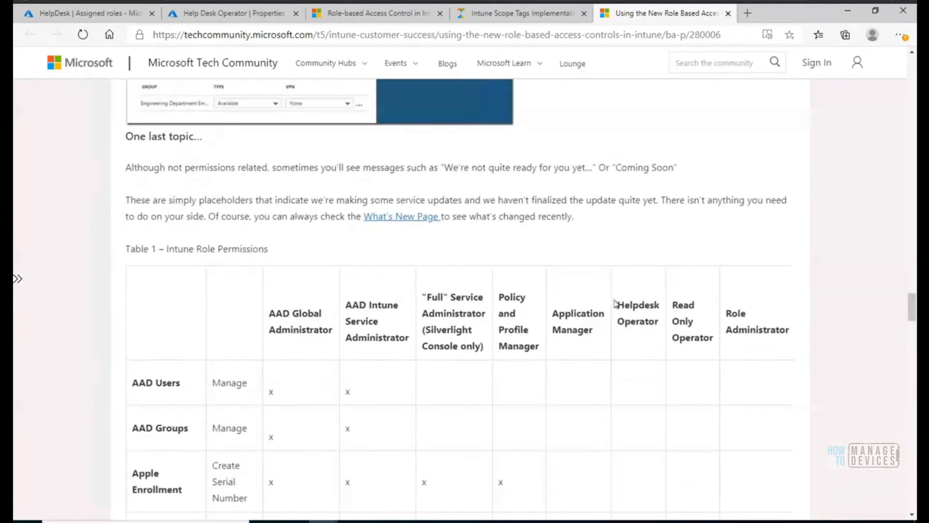
left_click_drag(619, 306, 660, 325)
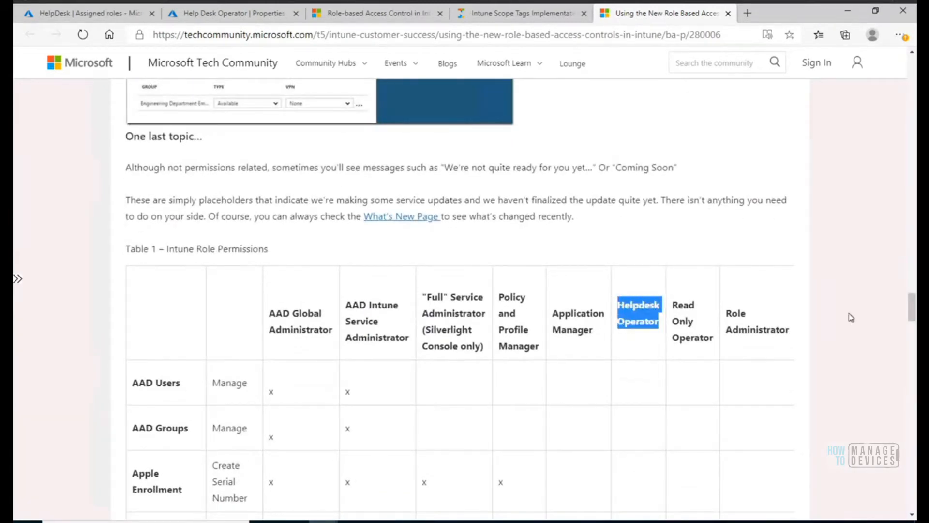
left_click_drag(905, 304, 908, 374)
left_click_drag(134, 390, 659, 406)
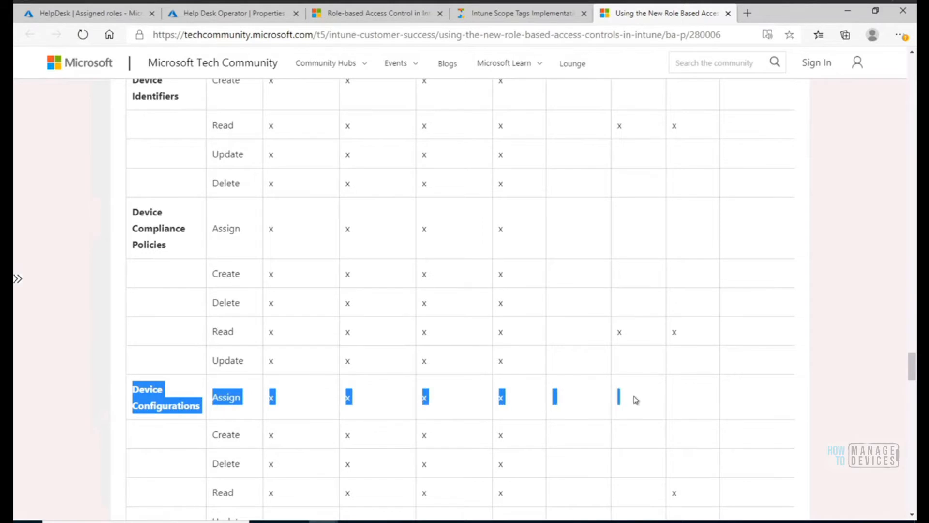
left_click(640, 398)
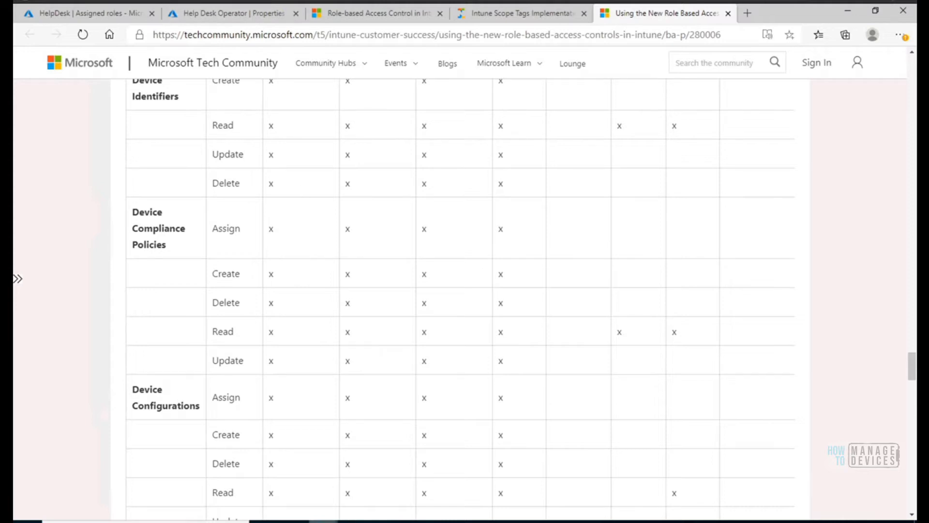
Switch back to the Endpoint Manager admin center and leave the Chrome Show Home Button profile for the Devices overview.
mouse_move(323, 521)
left_click(387, 482)
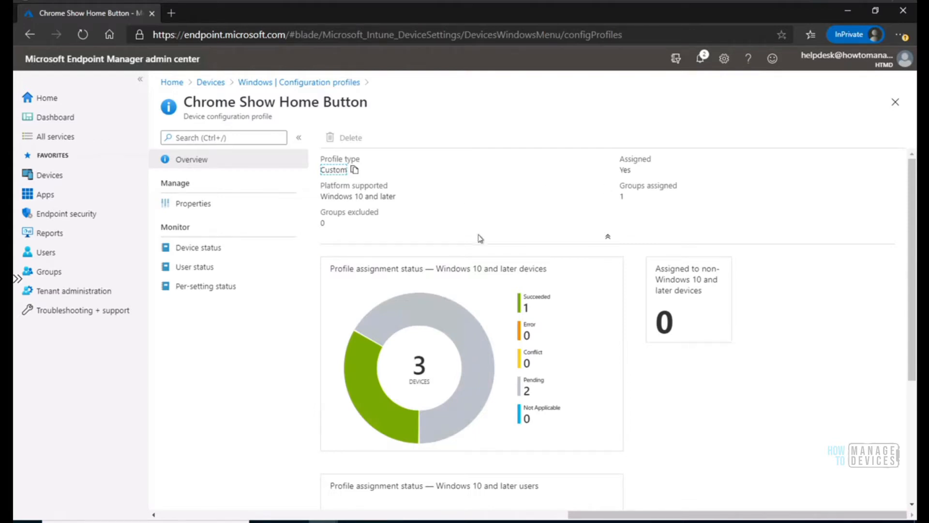
left_click(894, 104)
left_click(210, 82)
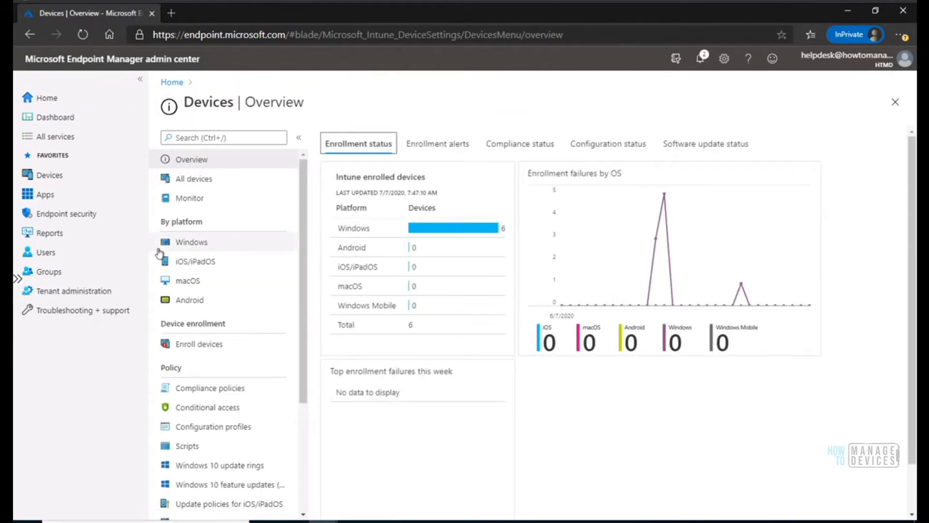
Open the properties of the AnyConnect (Online) app from the list of Windows apps.
left_click(49, 198)
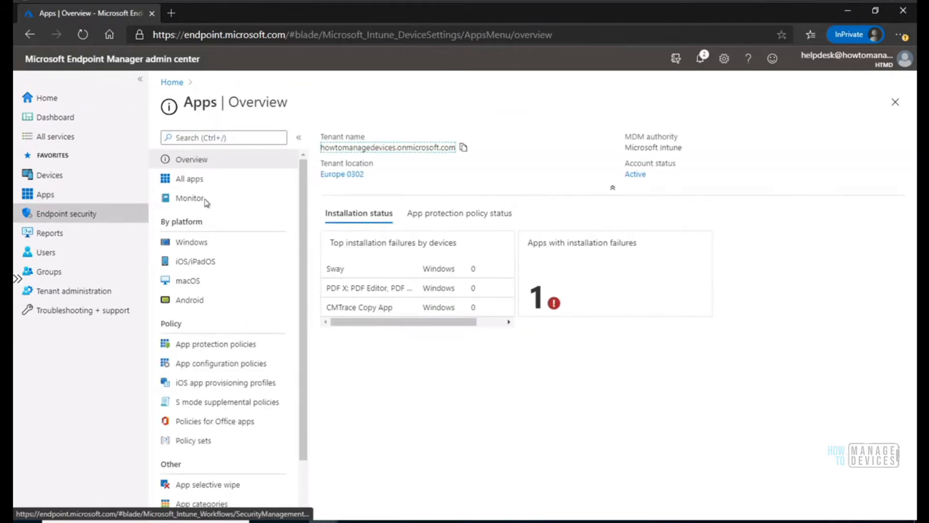
left_click(196, 247)
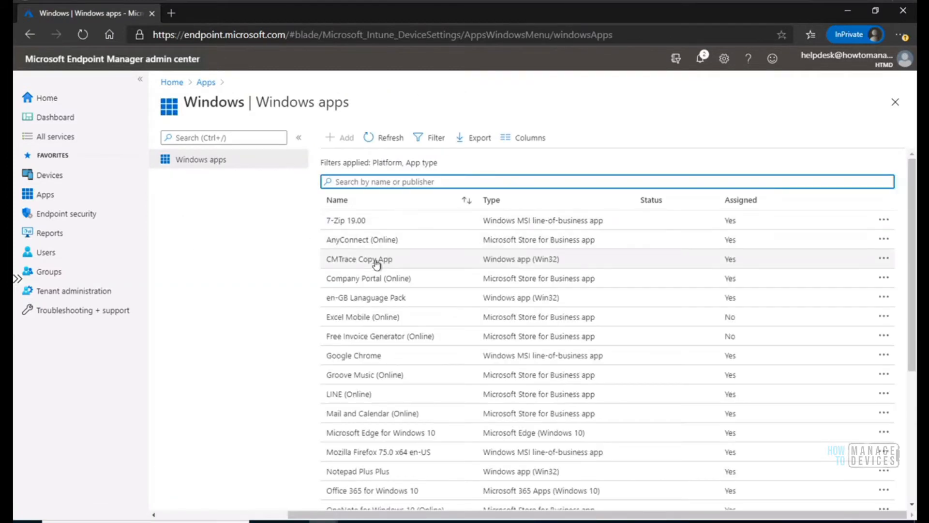
left_click(369, 240)
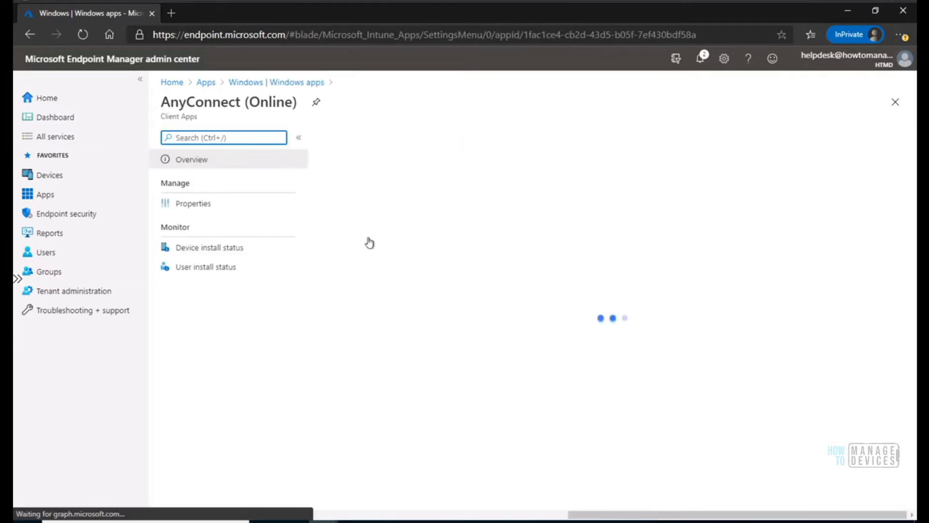
left_click(193, 203)
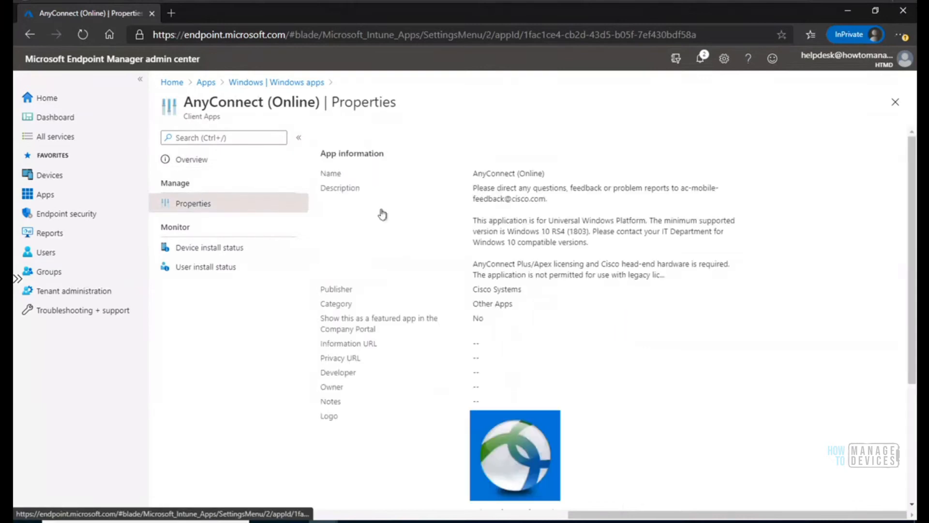
Review the AnyConnect (Online) properties as the help desk account, checking which sections, including scope tags and assignments, can be edited.
scroll(914, 405, "down", 4)
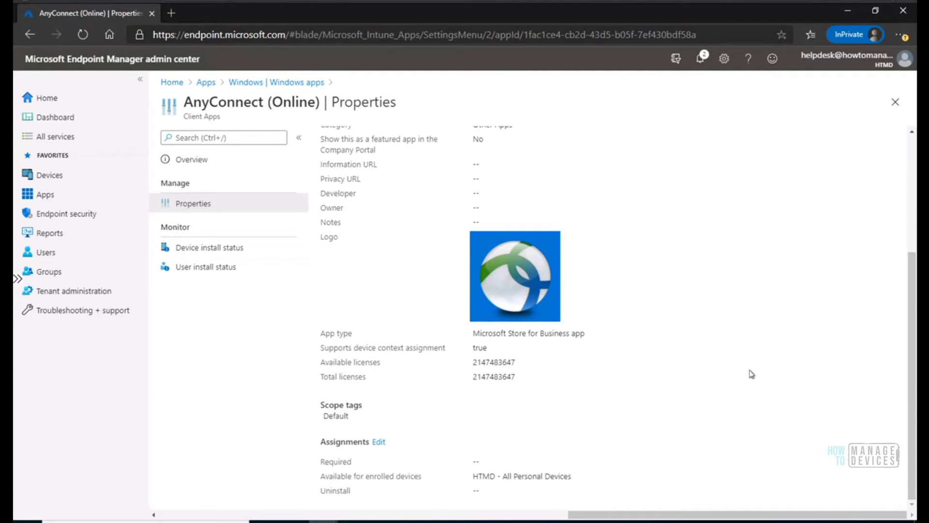
scroll(909, 273, "up", 4)
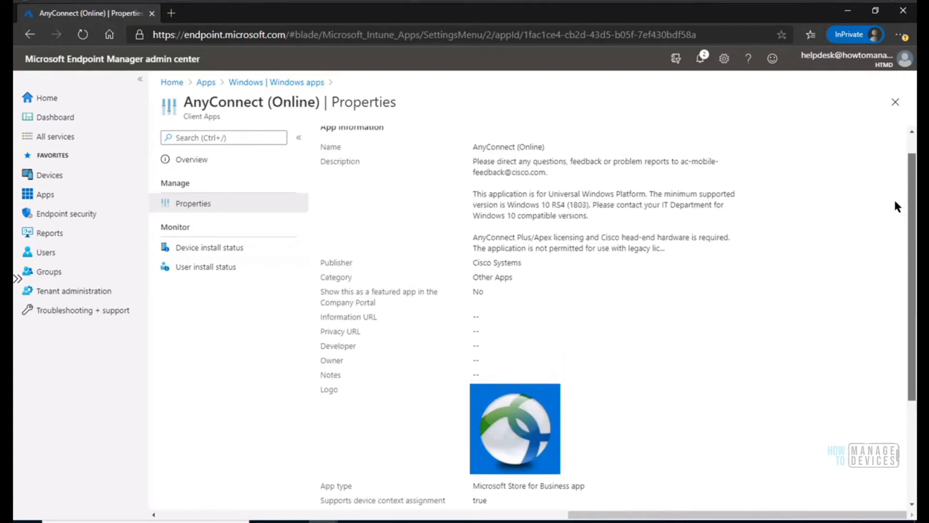
left_click_drag(914, 215, 914, 371)
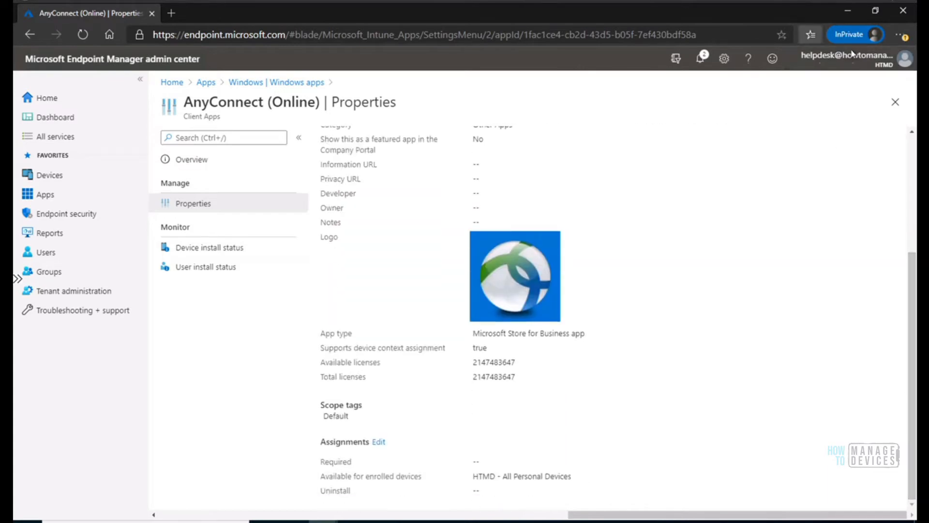
mouse_move(860, 63)
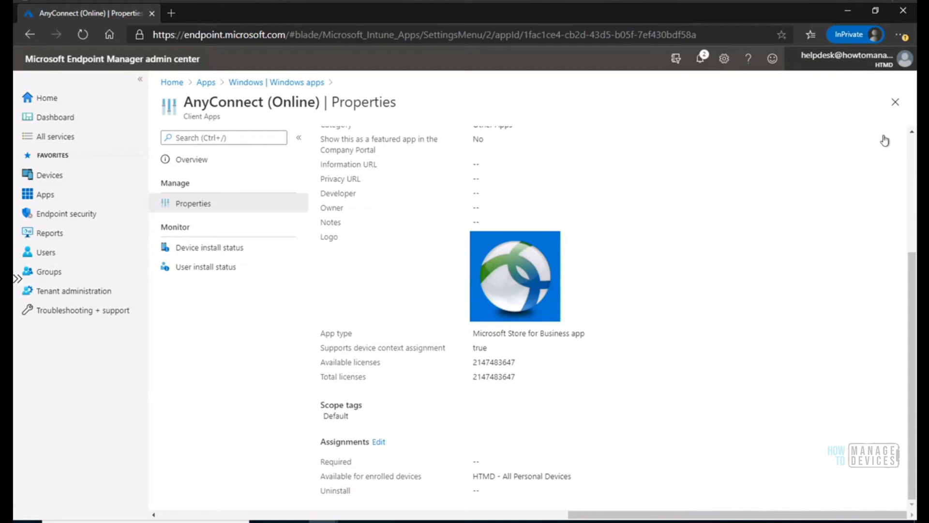
left_click_drag(913, 290, 911, 166)
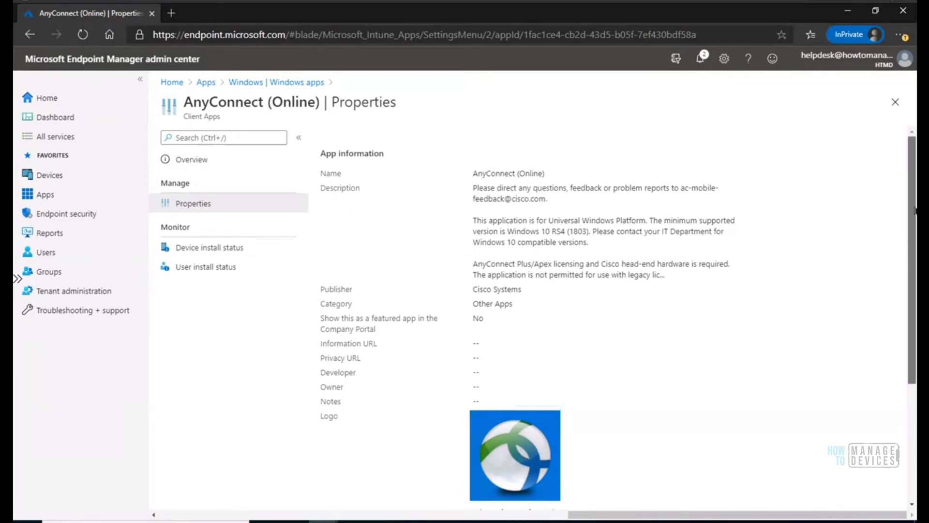
scroll(911, 275, "down", 3)
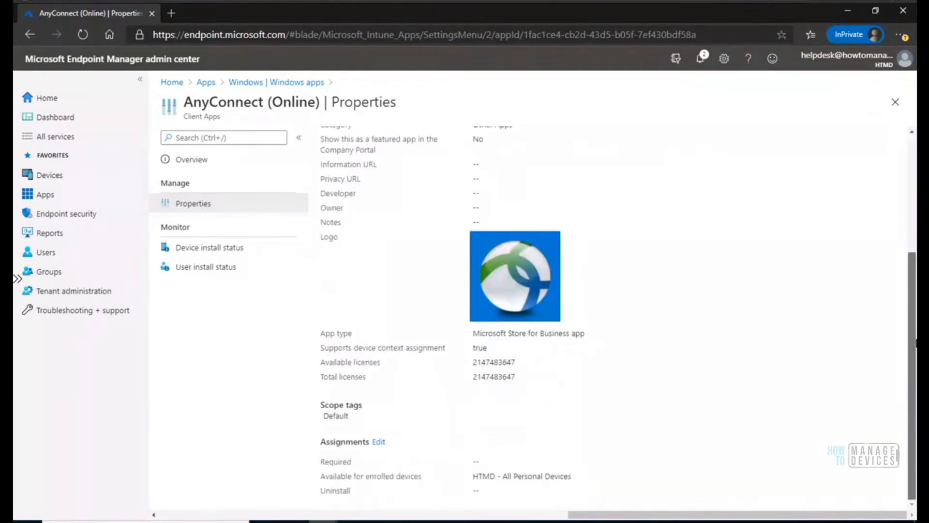
left_click_drag(914, 339, 910, 218)
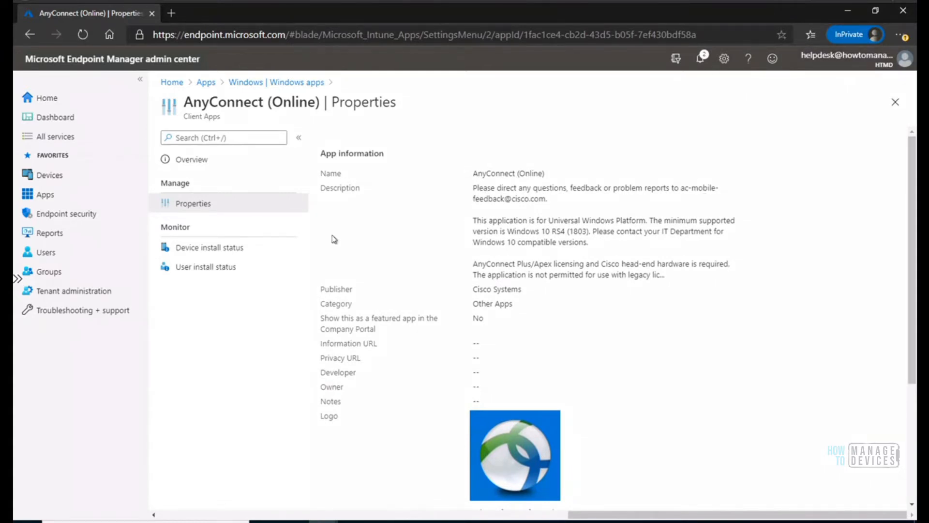
Switch to the administrator's Endpoint Manager session and open the AnyConnect (Online) properties from the Windows apps.
mouse_move(324, 521)
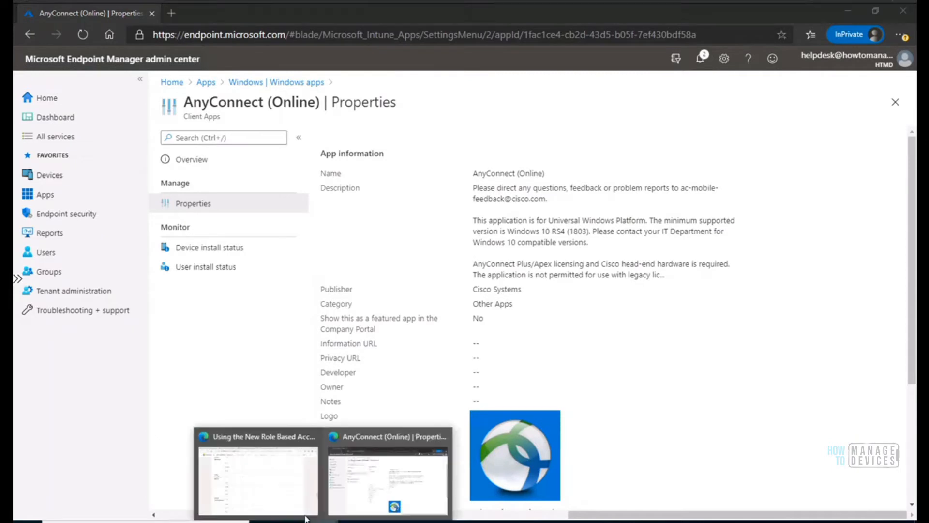
left_click(272, 488)
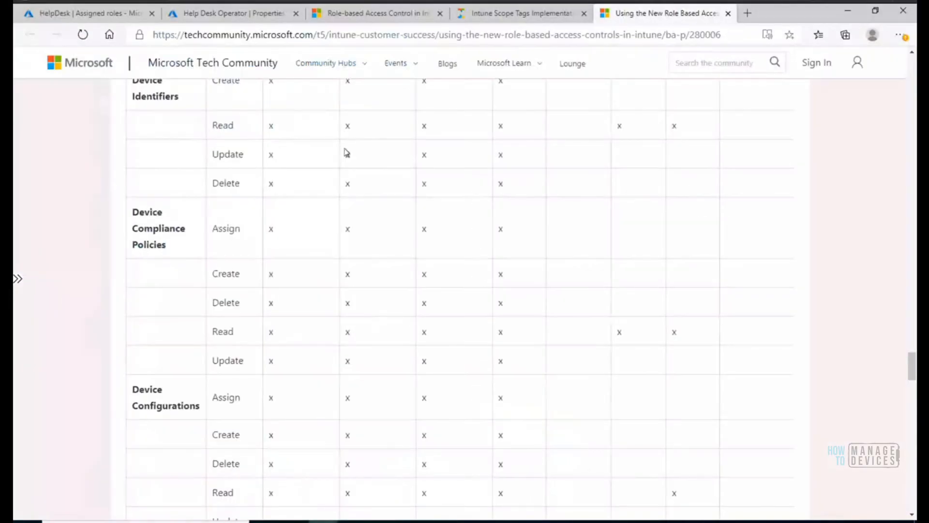
left_click(243, 16)
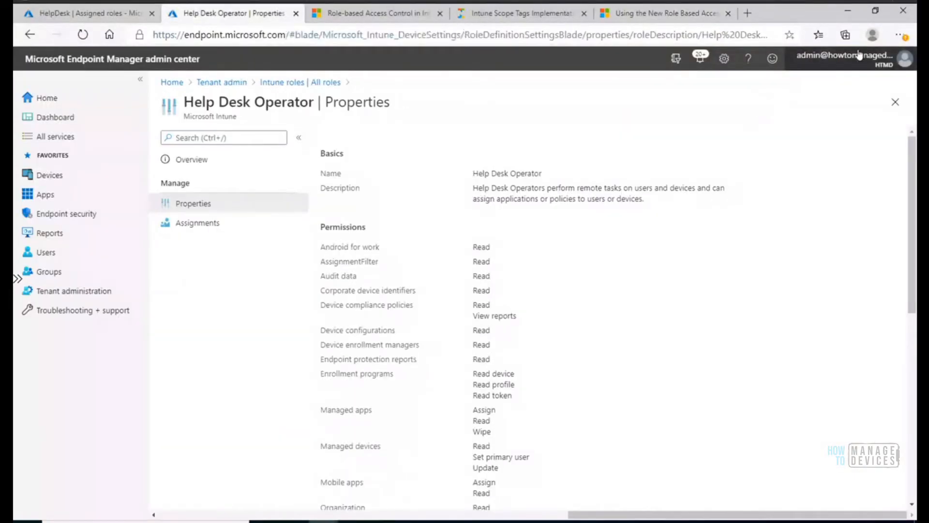
left_click(42, 199)
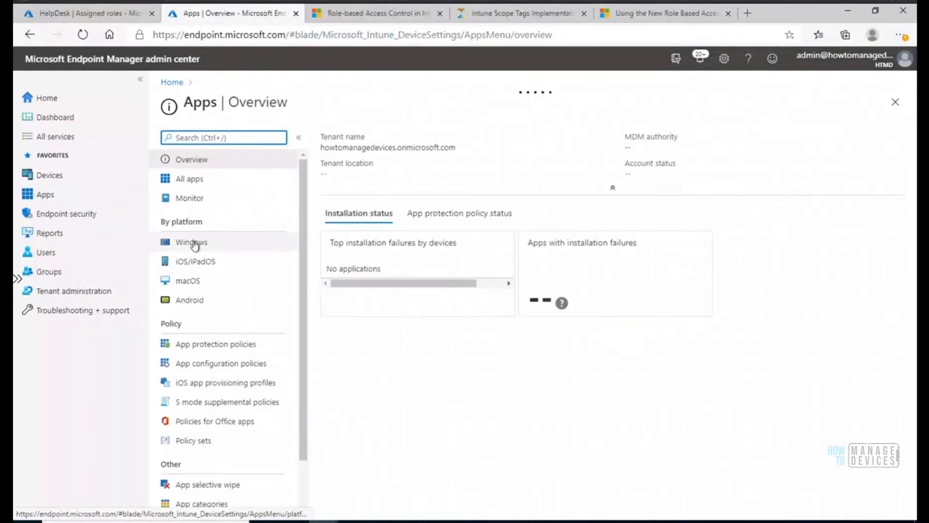
left_click(194, 243)
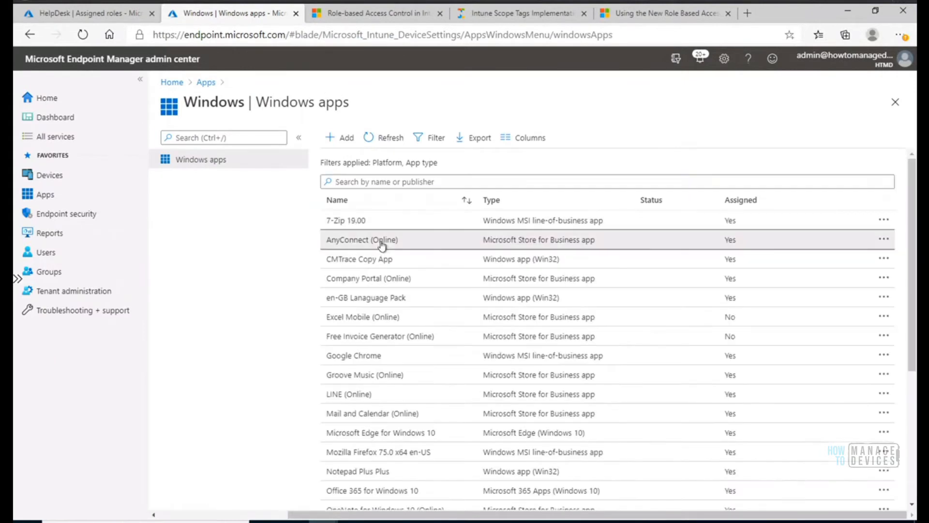
left_click(382, 246)
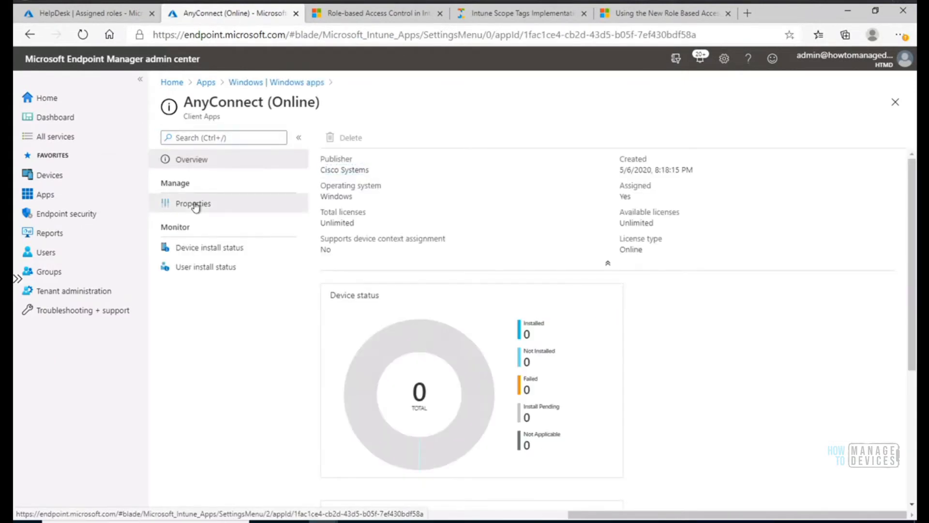
left_click(195, 205)
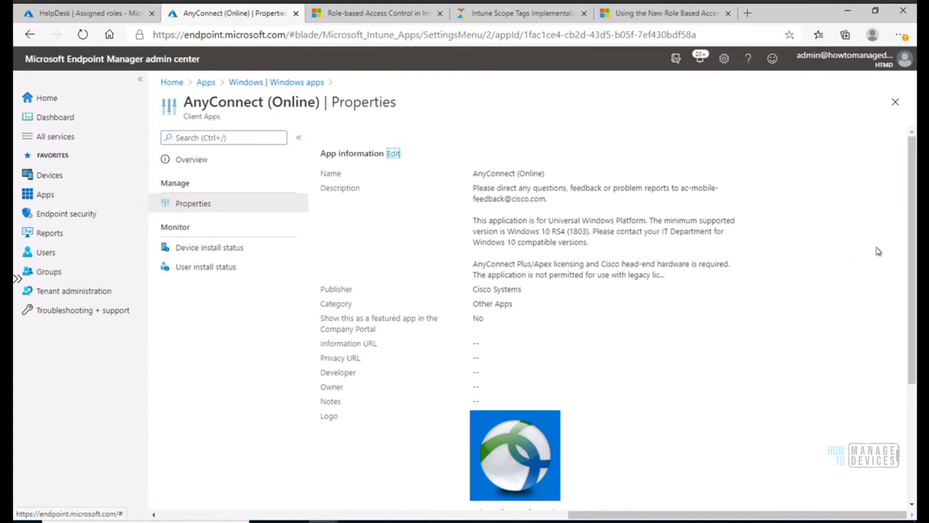
Add the Help Desk scope tag to the AnyConnect (Online) app and save the change.
scroll(911, 290, "down", 5)
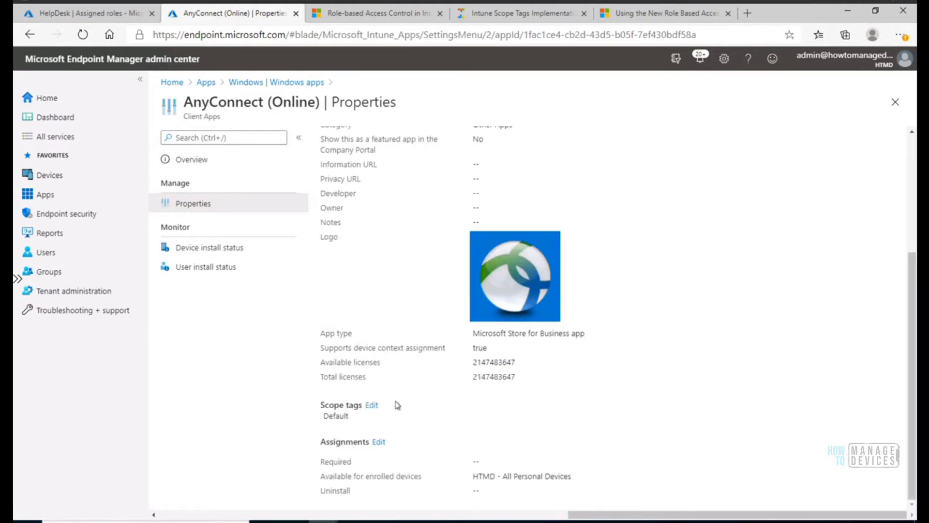
left_click(371, 405)
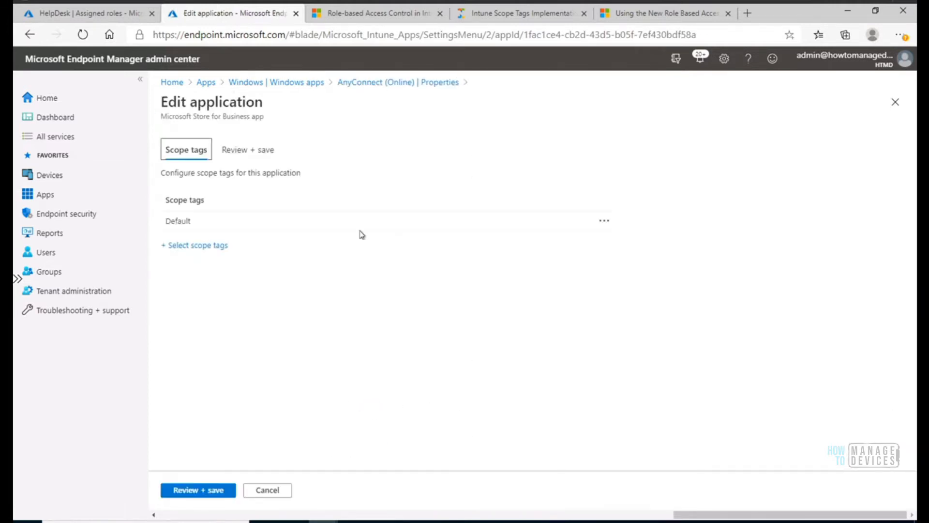
left_click(215, 245)
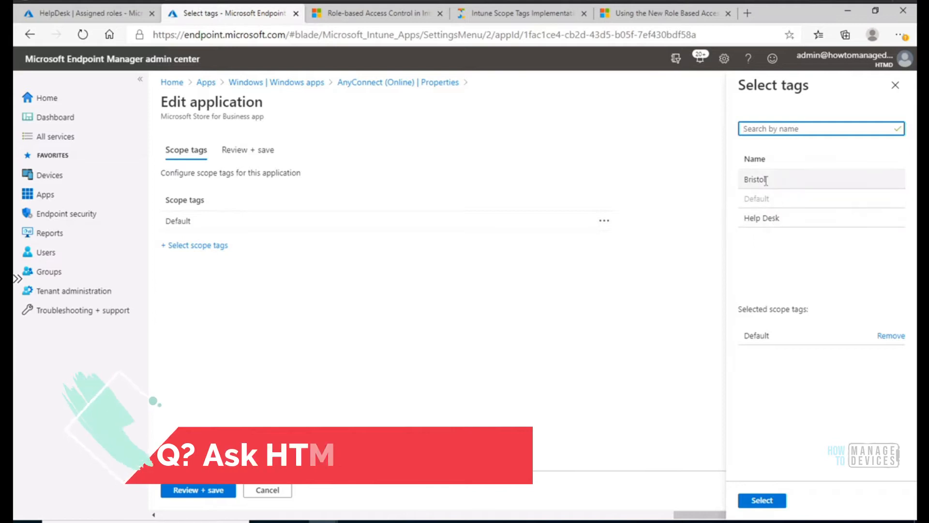
left_click(896, 85)
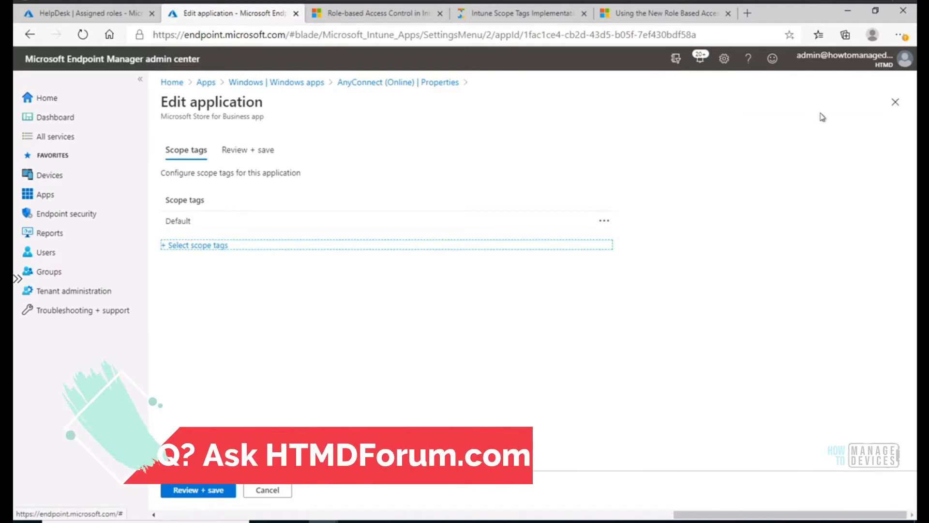
left_click(194, 247)
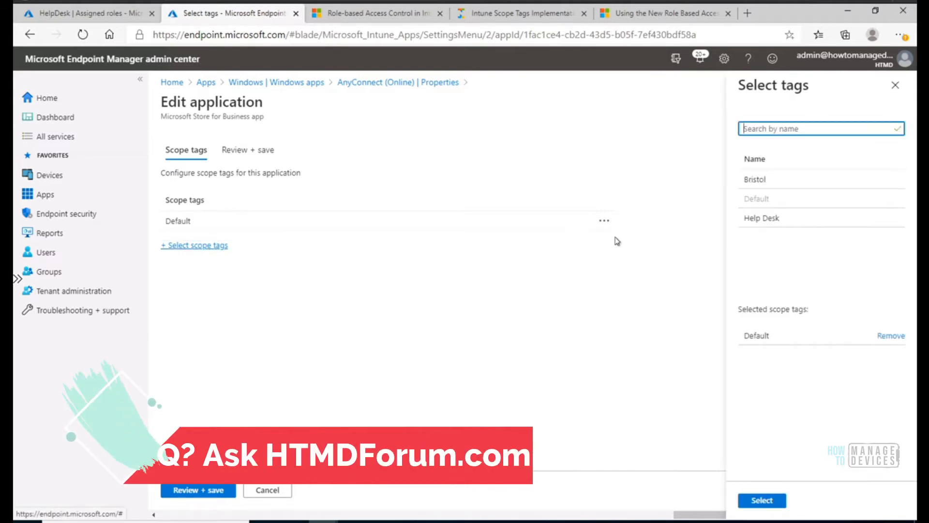
left_click(762, 219)
left_click(761, 499)
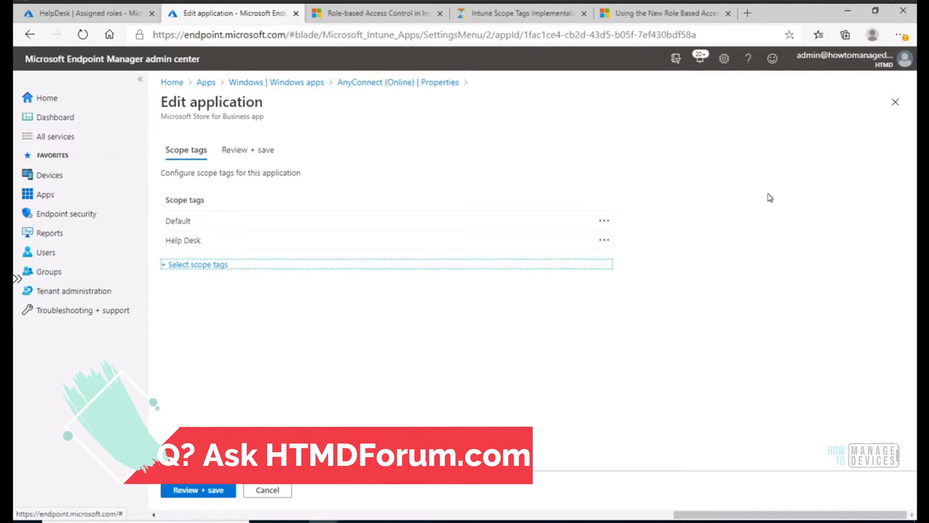
left_click(187, 493)
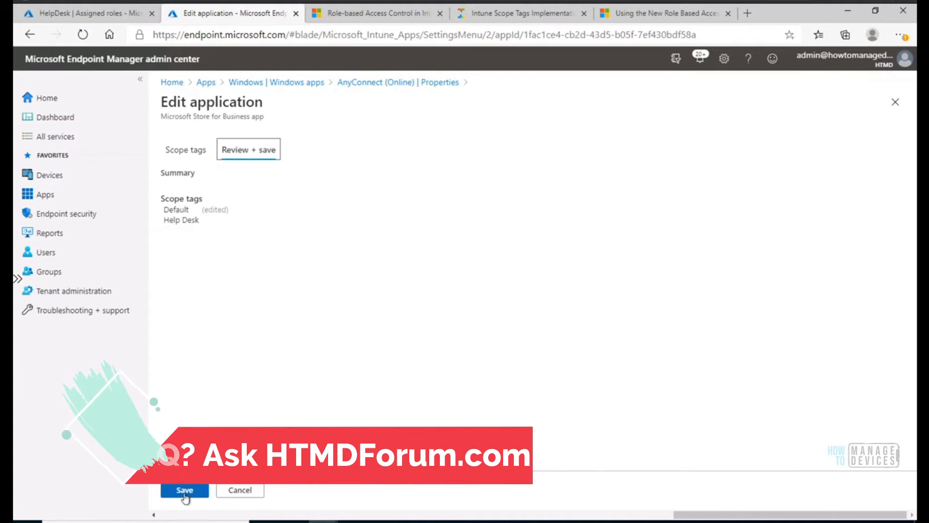
left_click(185, 492)
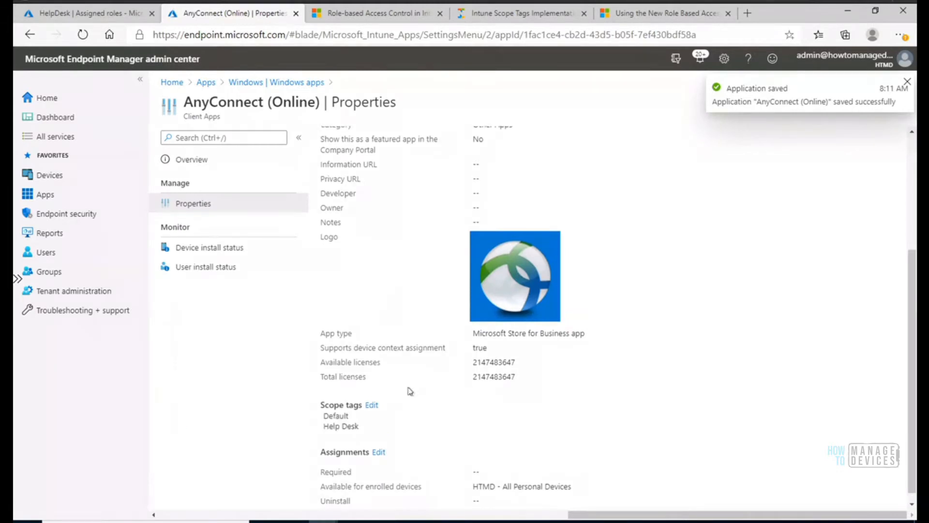
Remove the Default scope tag from the AnyConnect (Online) app, save the change and dismiss the notification.
left_click(372, 405)
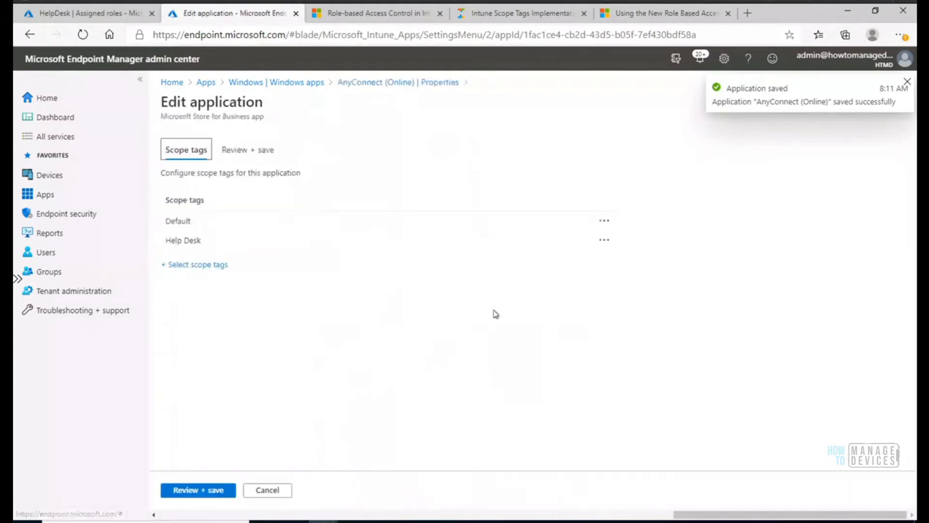
left_click(600, 224)
left_click(632, 241)
left_click(216, 489)
left_click(183, 493)
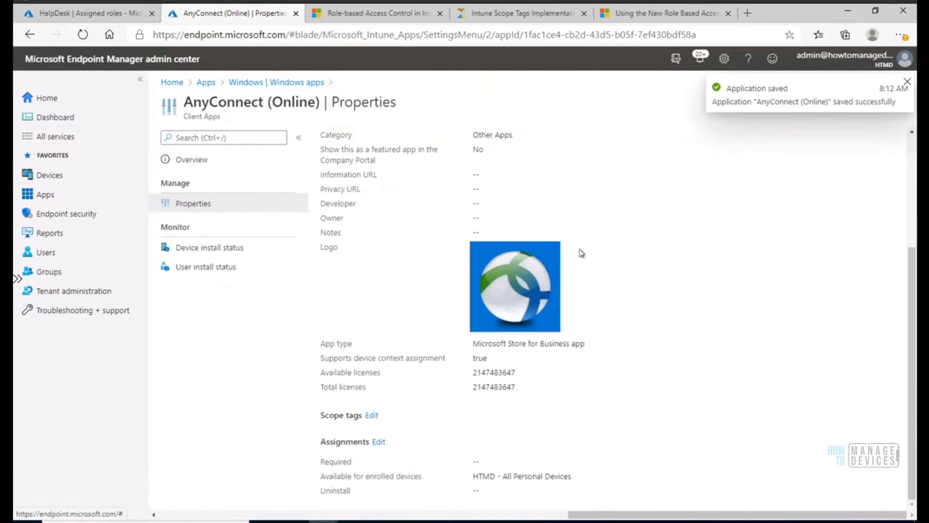
left_click(907, 82)
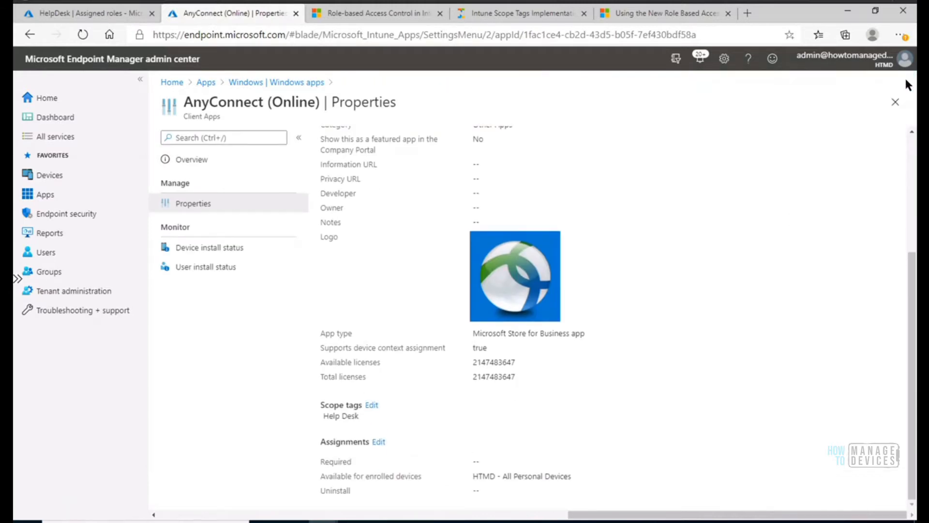
Leave the AnyConnect (Online) app and open the properties of Excel Mobile (Online) from the Windows apps.
left_click(895, 104)
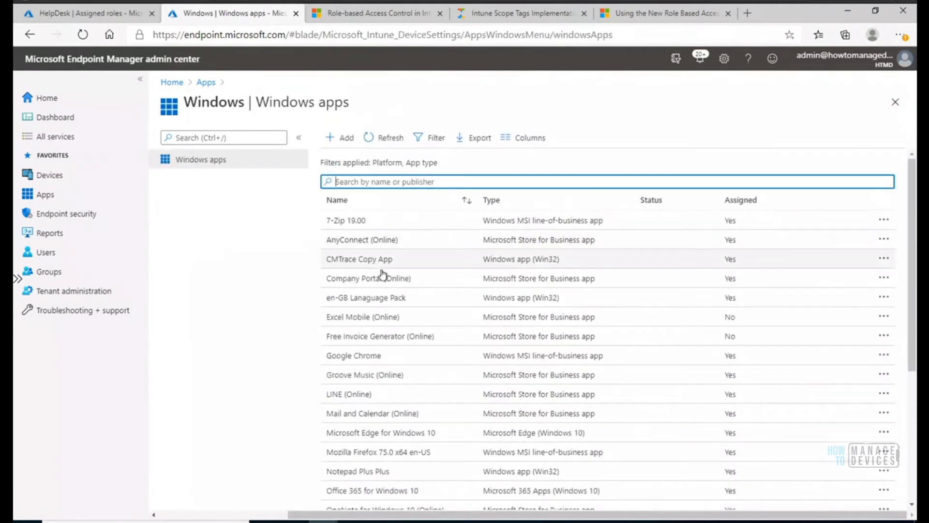
left_click(387, 318)
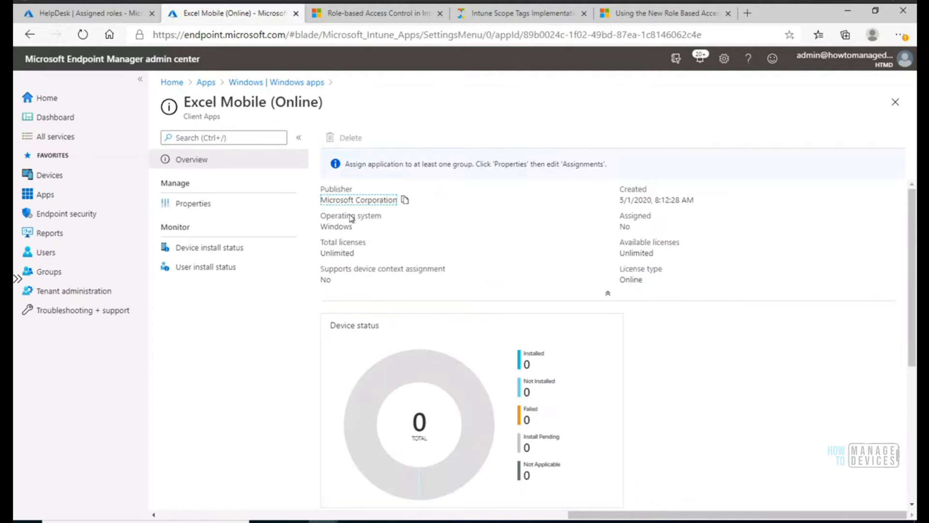
left_click(198, 204)
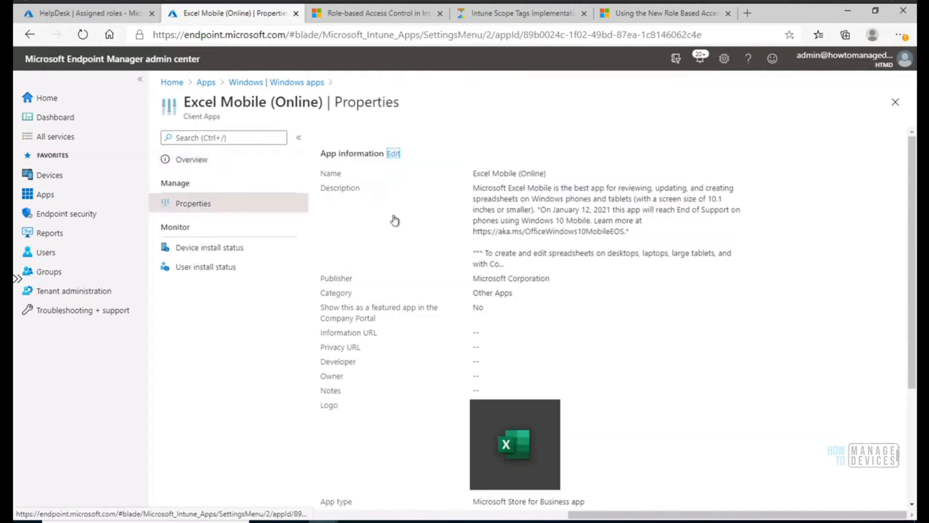
left_click_drag(912, 162, 913, 273)
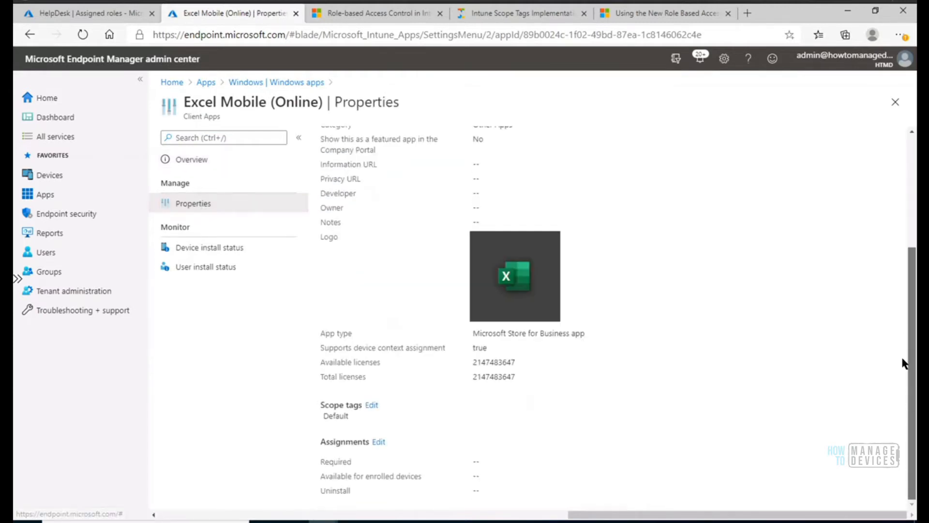
Edit the scope tags of the Excel Mobile (Online) app and add the Bristol tag.
left_click(371, 405)
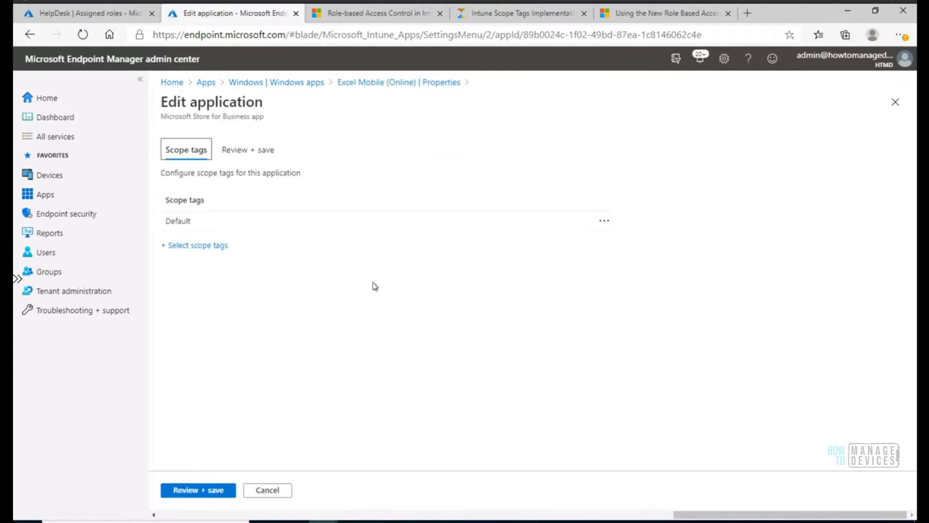
left_click(601, 222)
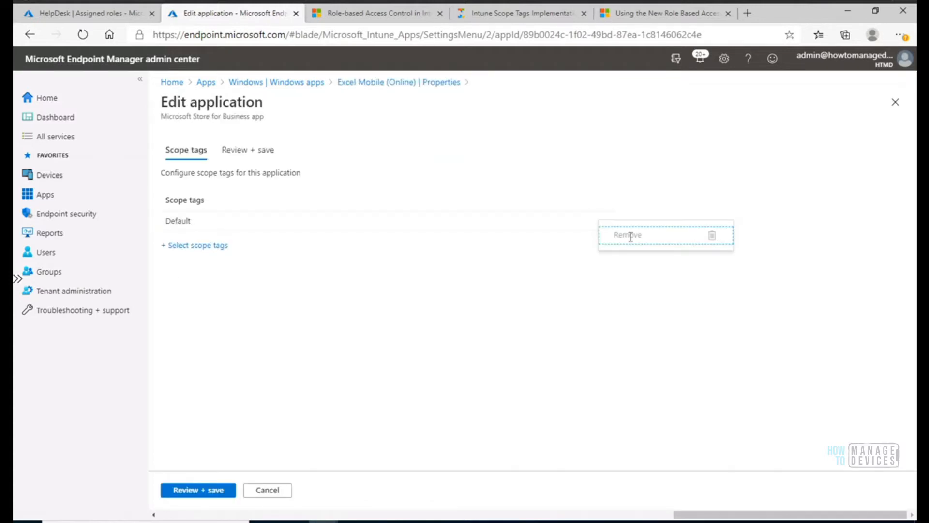
left_click(190, 245)
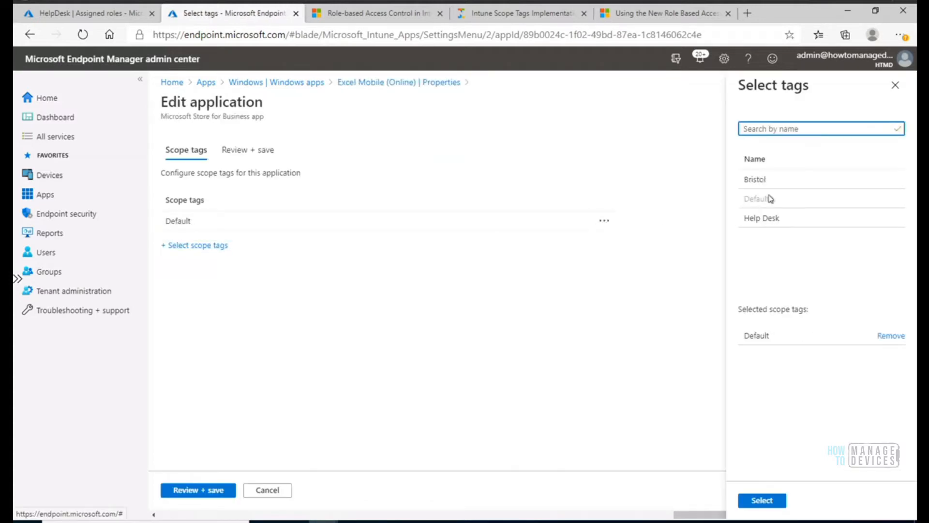
left_click(763, 180)
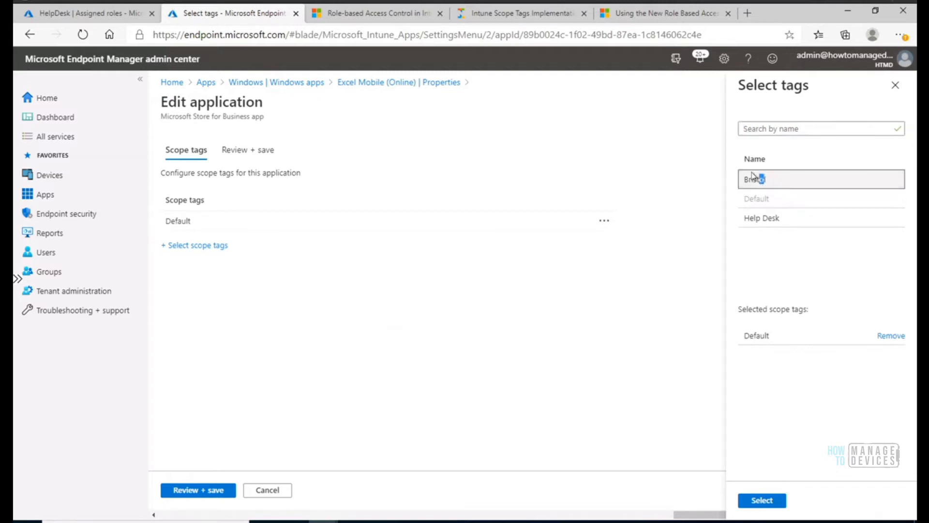
left_click(762, 500)
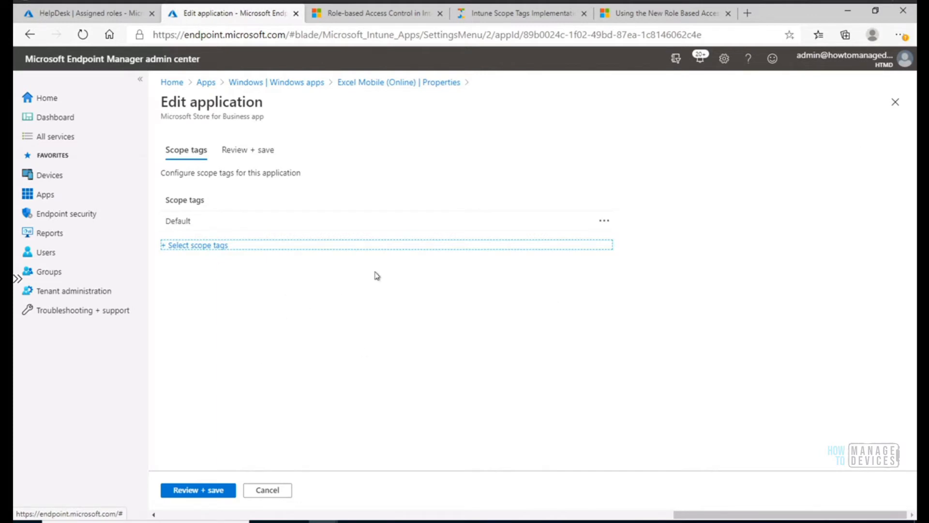
left_click(182, 245)
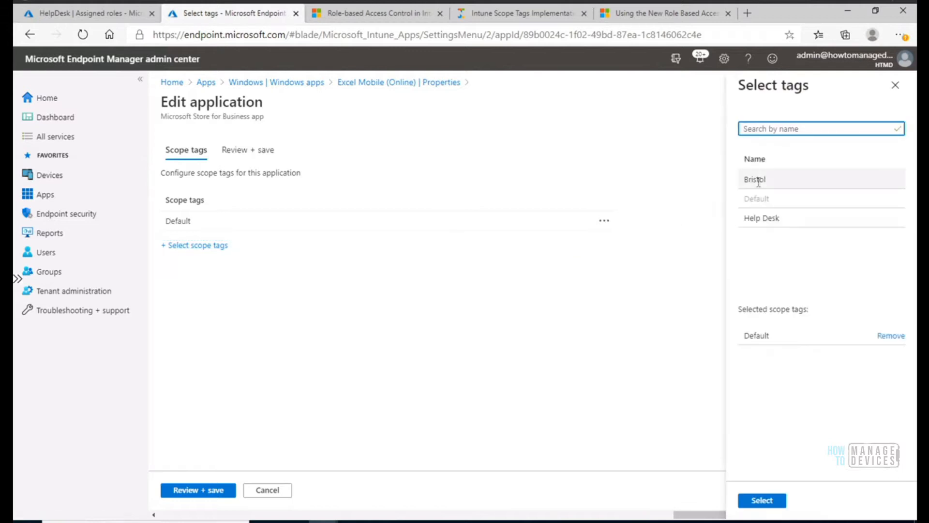
left_click(758, 181)
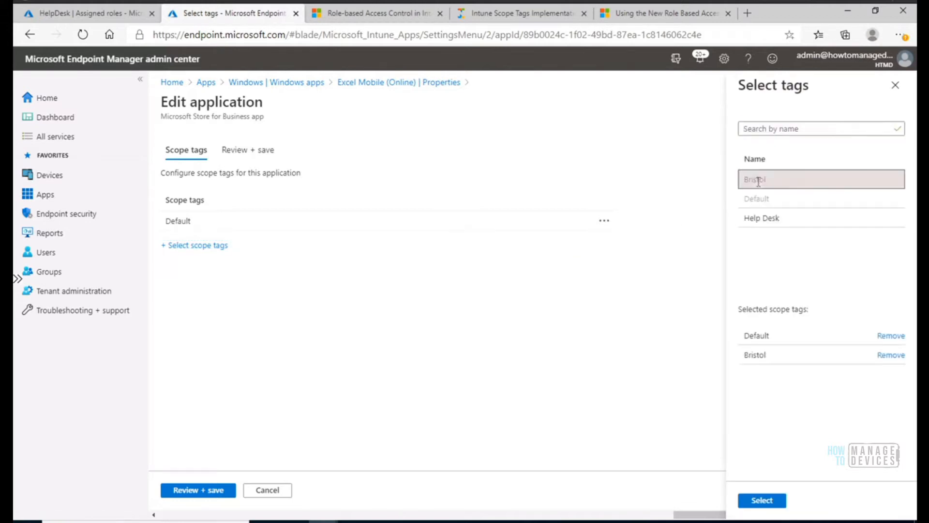
left_click(763, 500)
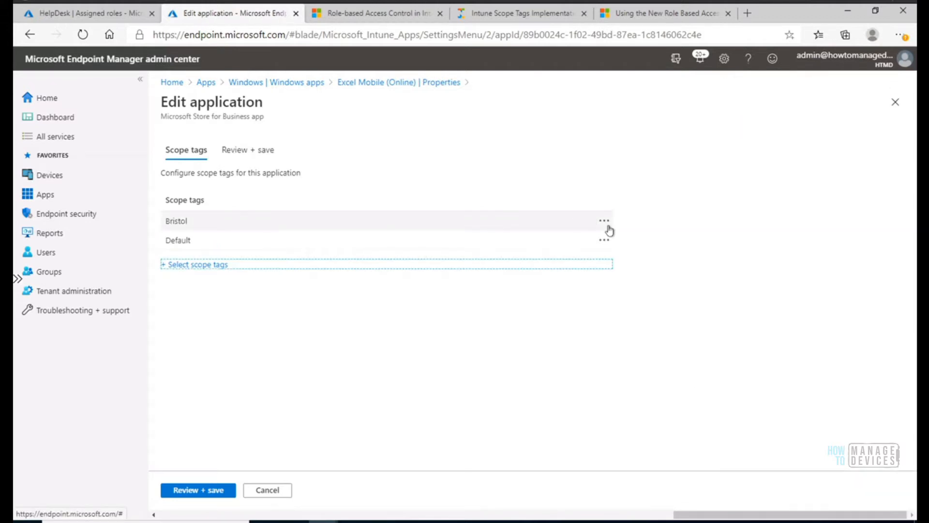
Remove the Default scope tag from the Excel Mobile (Online) app and save the application.
left_click(605, 242)
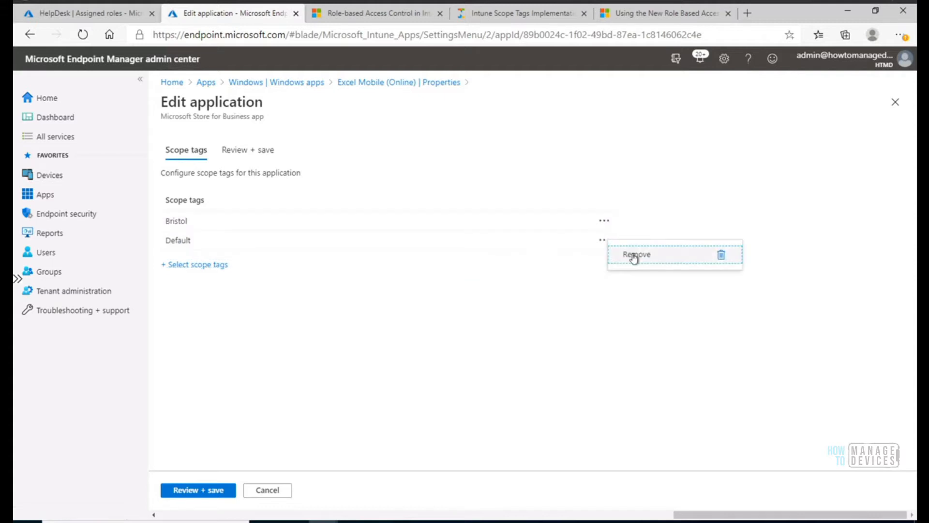
left_click(632, 258)
left_click(199, 490)
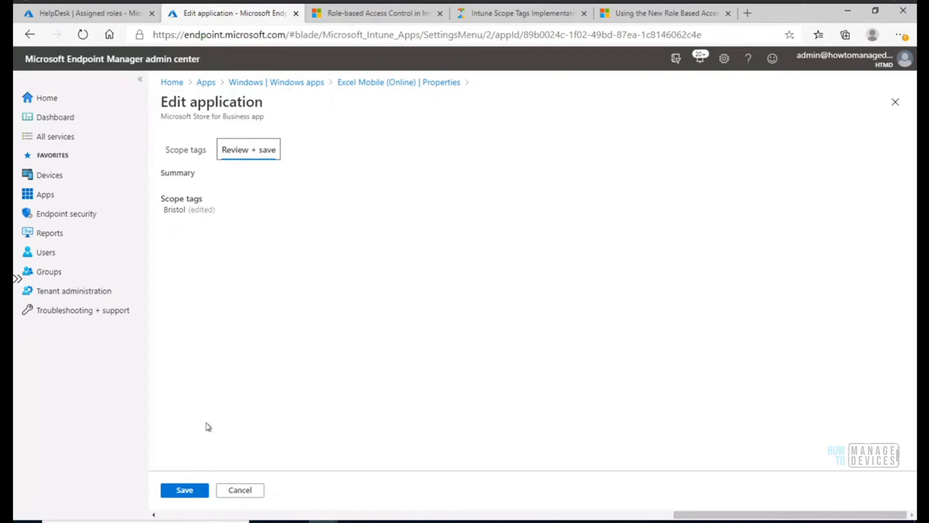
left_click(187, 491)
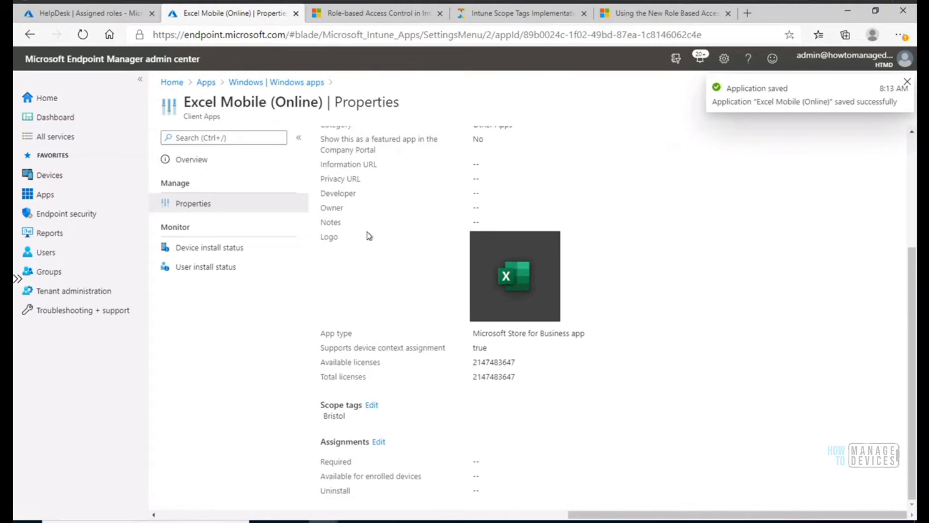
Switch to the help desk account's session, check Excel Mobile (Online) among the Windows apps and close its overview.
mouse_move(324, 521)
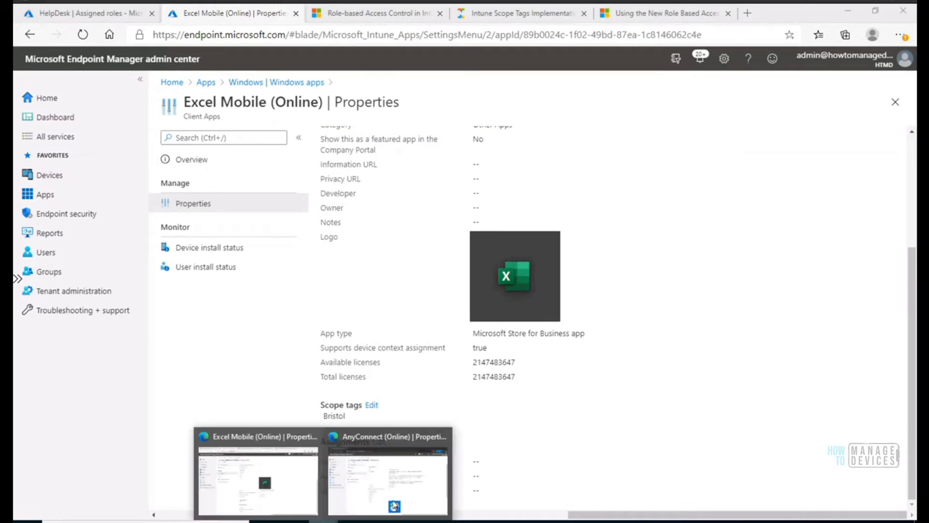
left_click(397, 501)
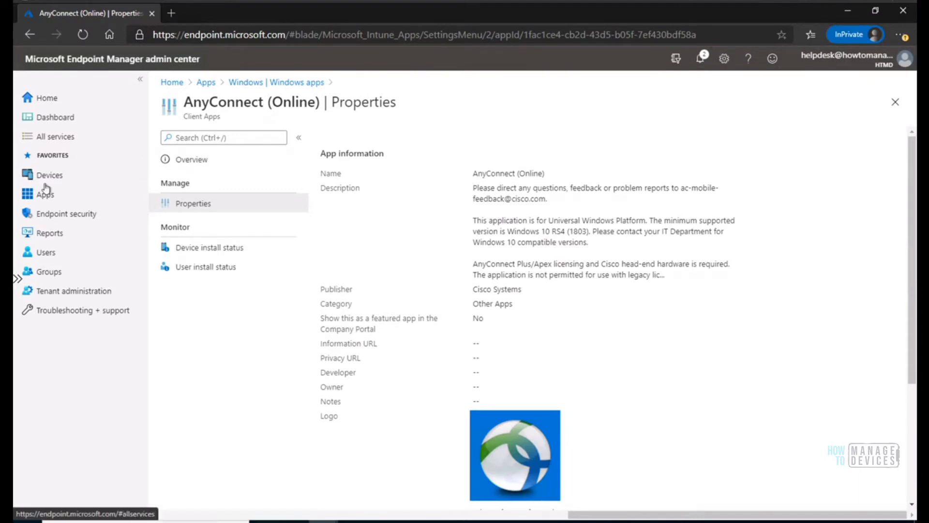
left_click(72, 191)
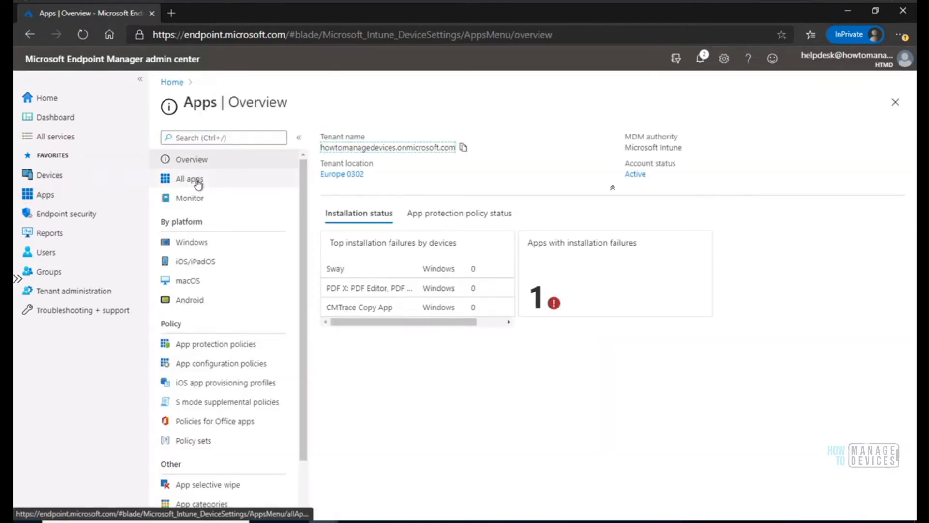
left_click(192, 180)
left_click(203, 244)
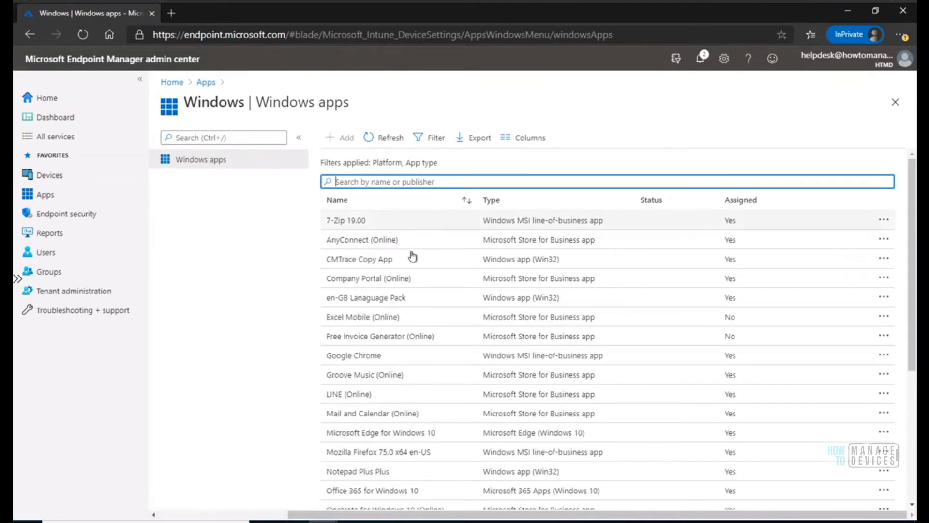
left_click(375, 321)
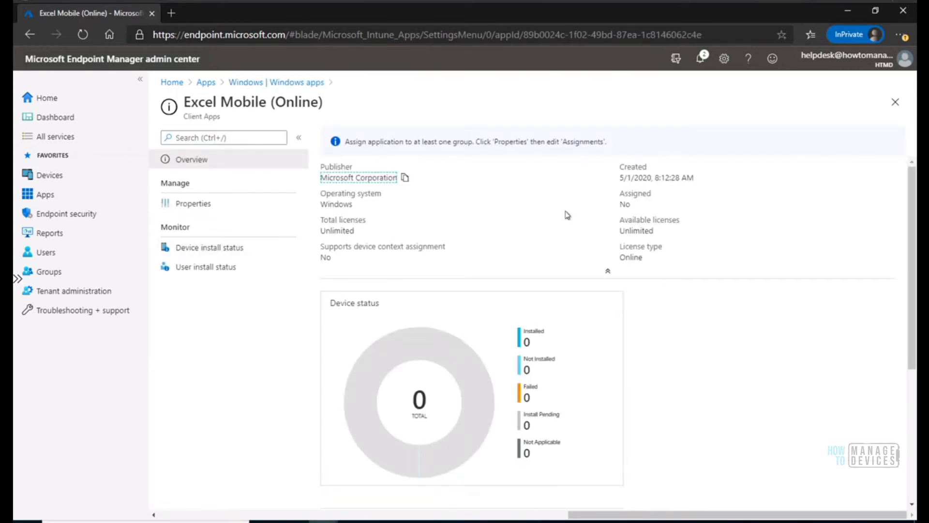
left_click(894, 102)
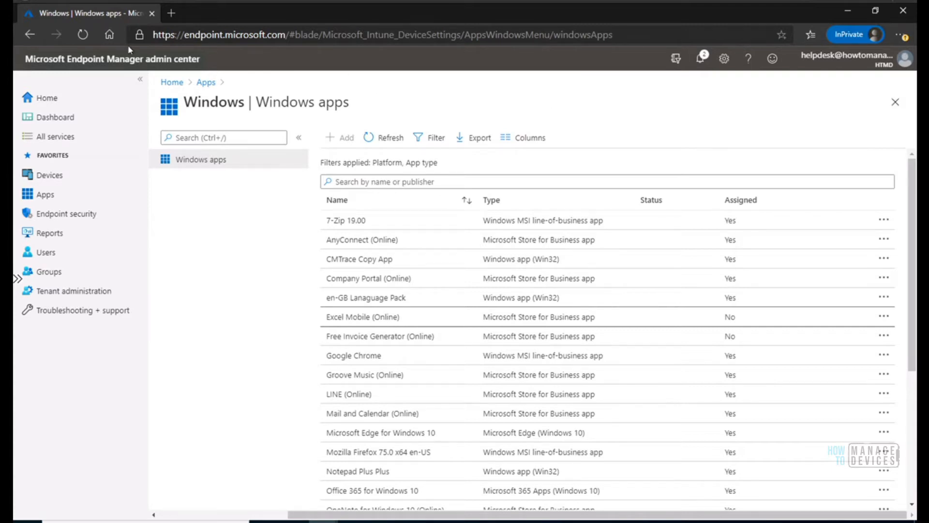
Reload the help desk session and examine the scope tags in the properties of Excel Mobile (Online) from the Windows apps.
left_click(76, 35)
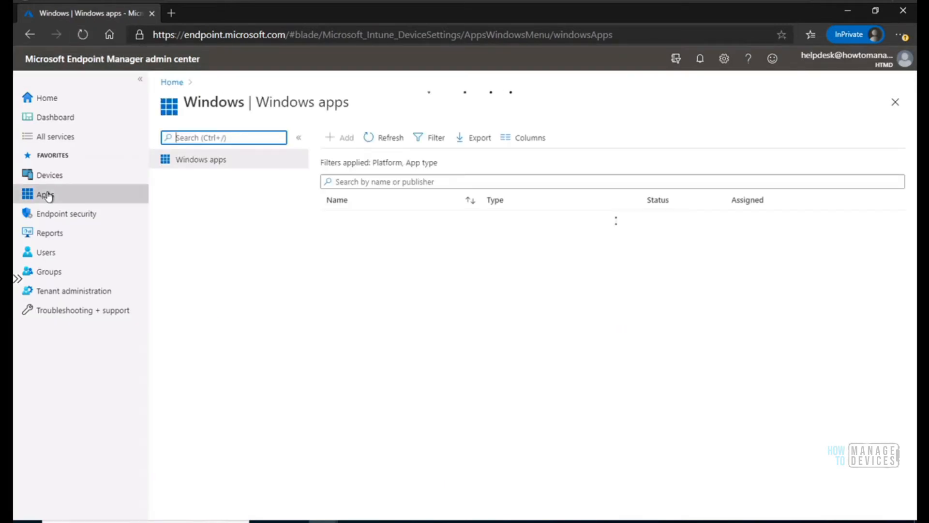
left_click(46, 194)
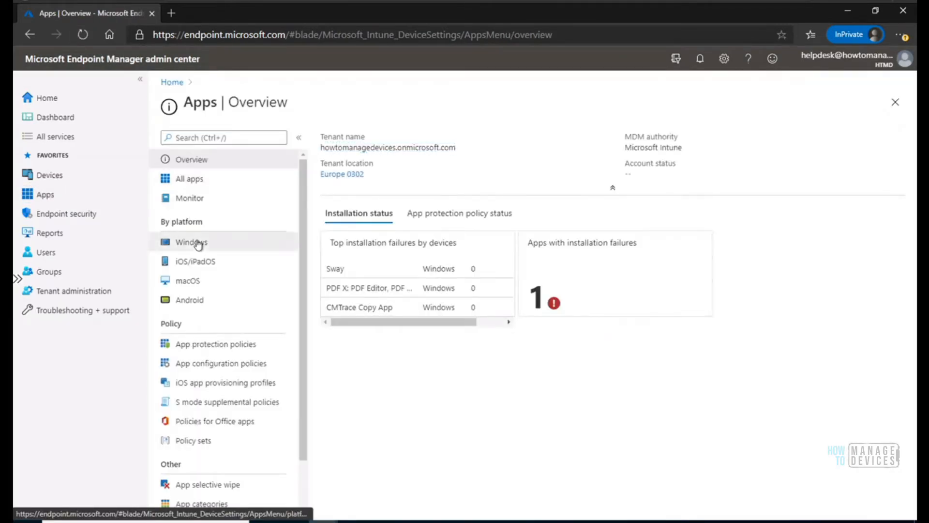
left_click(196, 242)
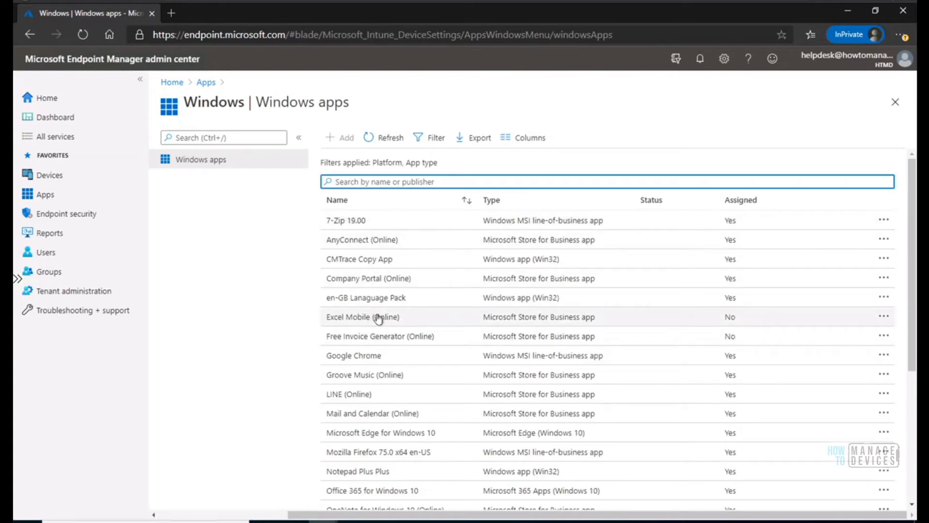
left_click(371, 318)
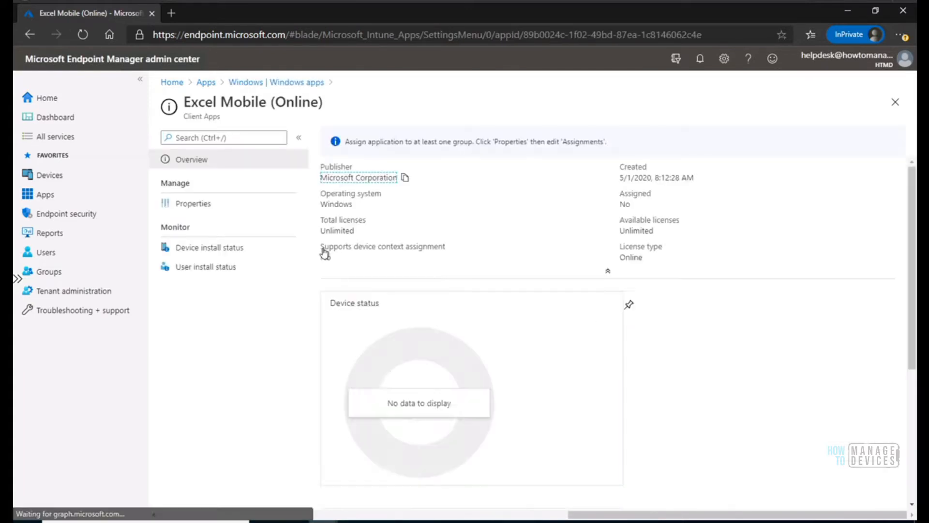
left_click(199, 203)
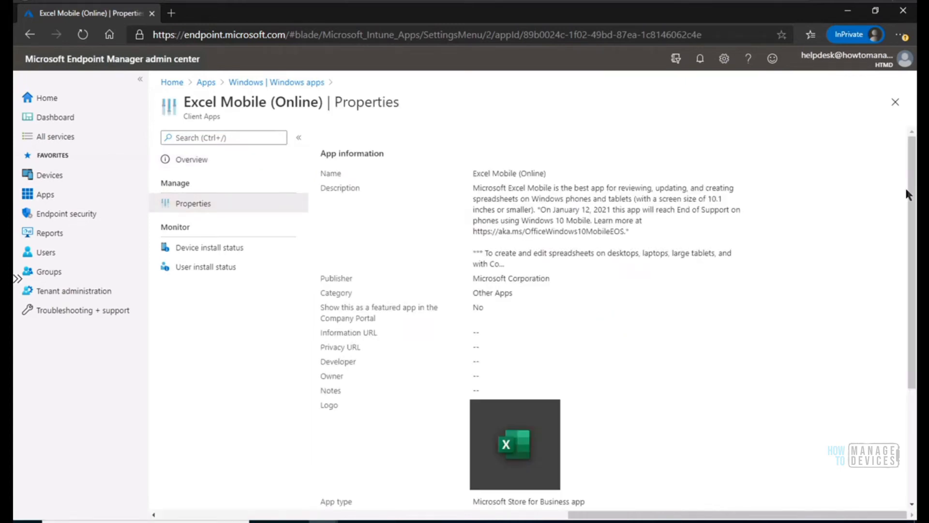
scroll(904, 187, "down", 4)
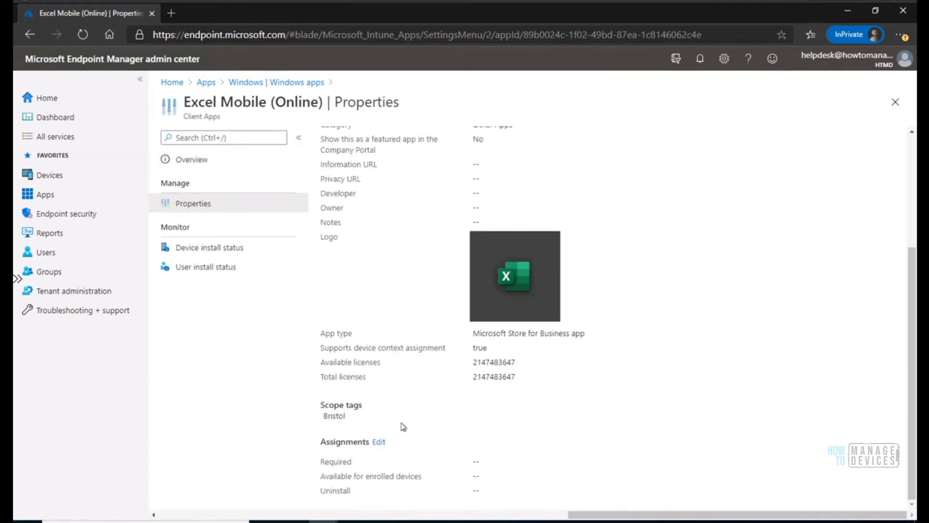
left_click_drag(357, 421, 304, 416)
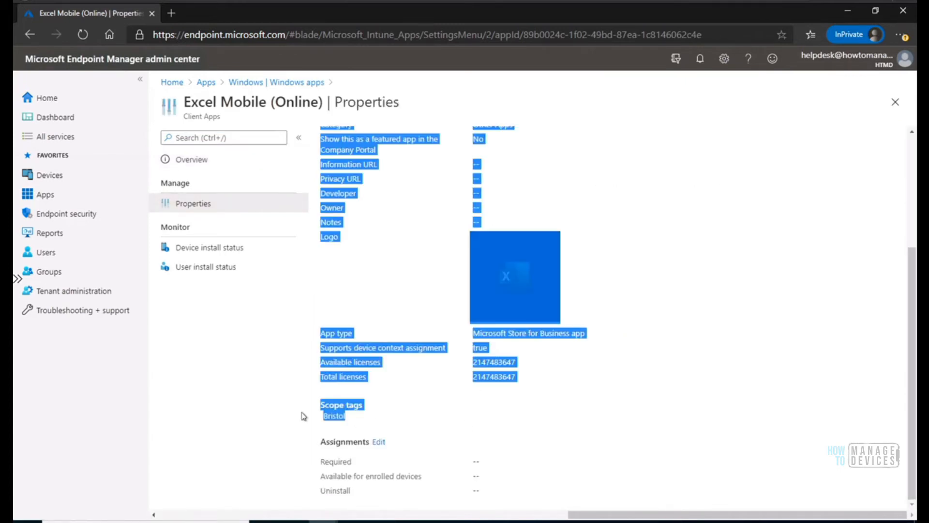
left_click(379, 414)
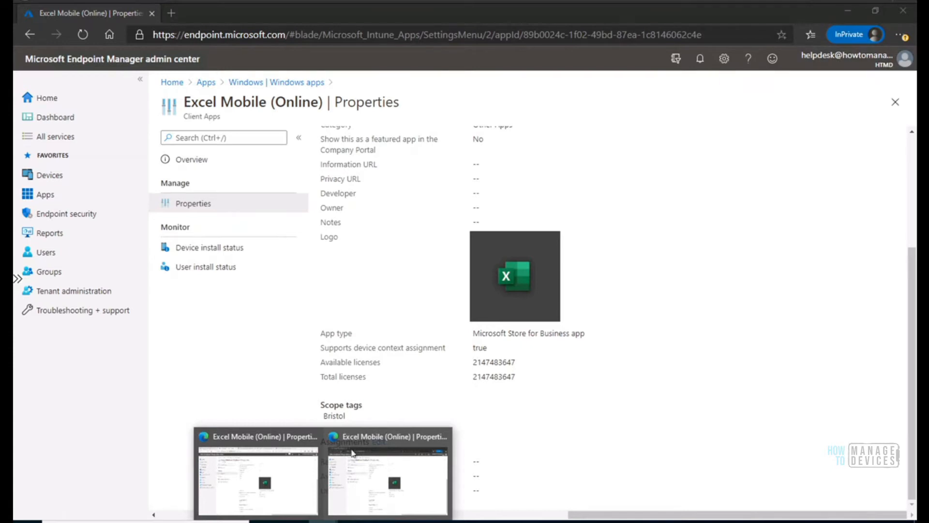
Switch back to the administrator's session and open the Help Desk Operator role's properties from the Intune roles.
left_click(292, 473)
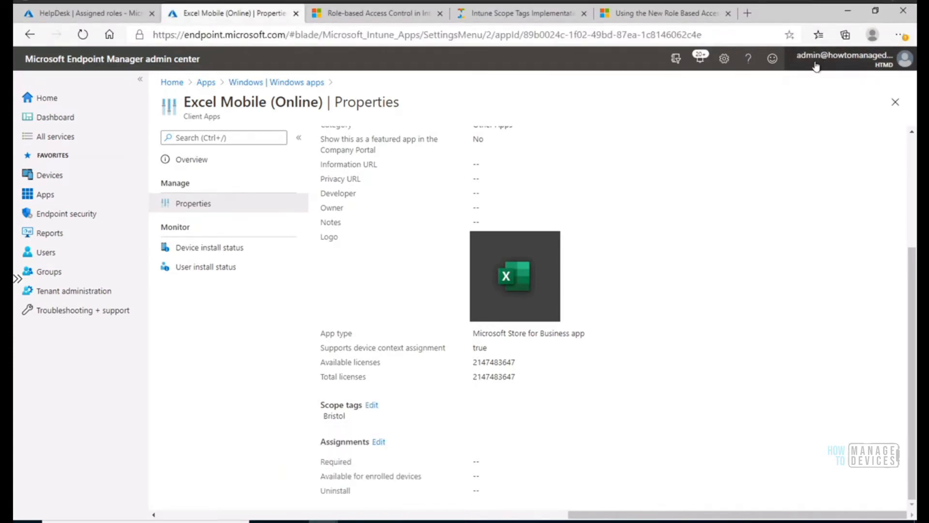
mouse_move(842, 59)
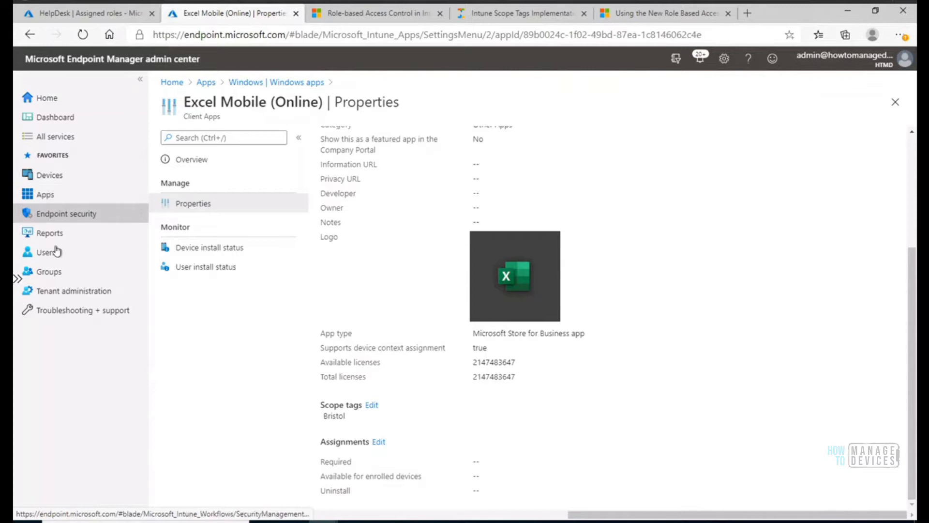
left_click(51, 291)
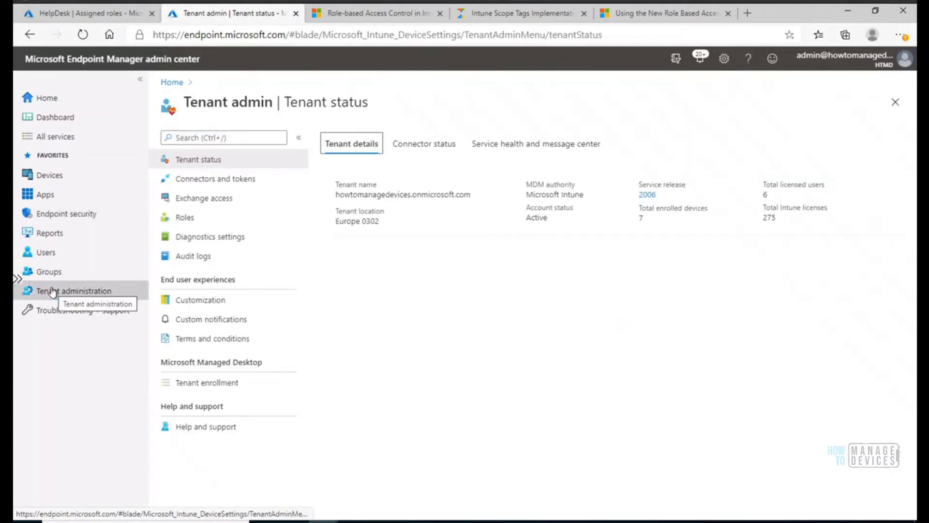
left_click(196, 223)
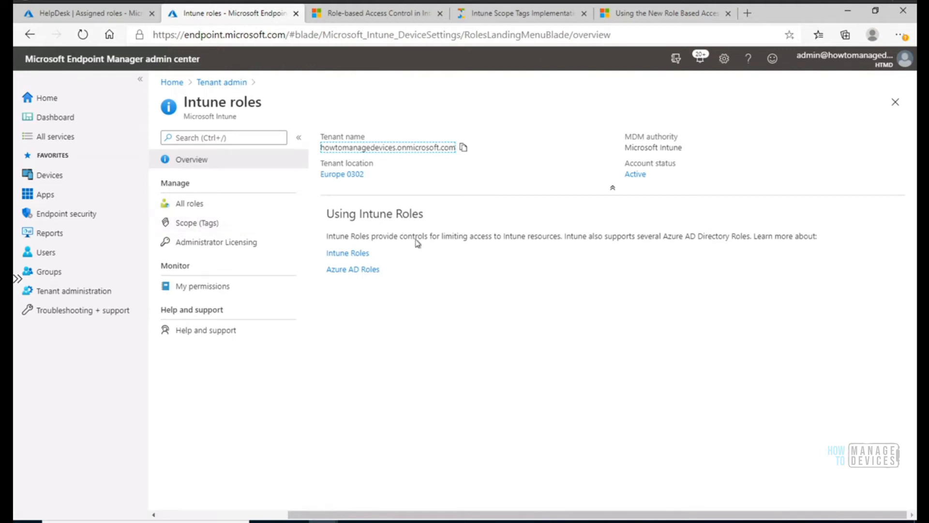
left_click(194, 207)
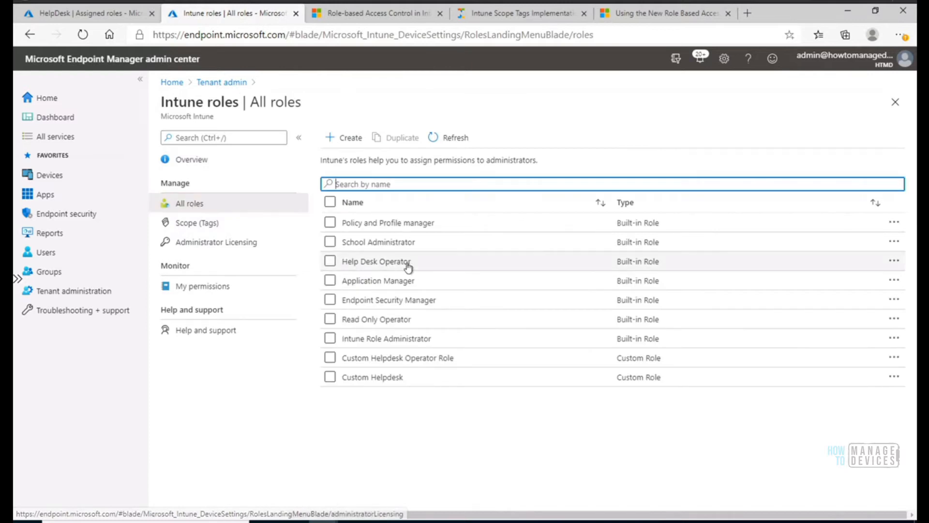
left_click(389, 263)
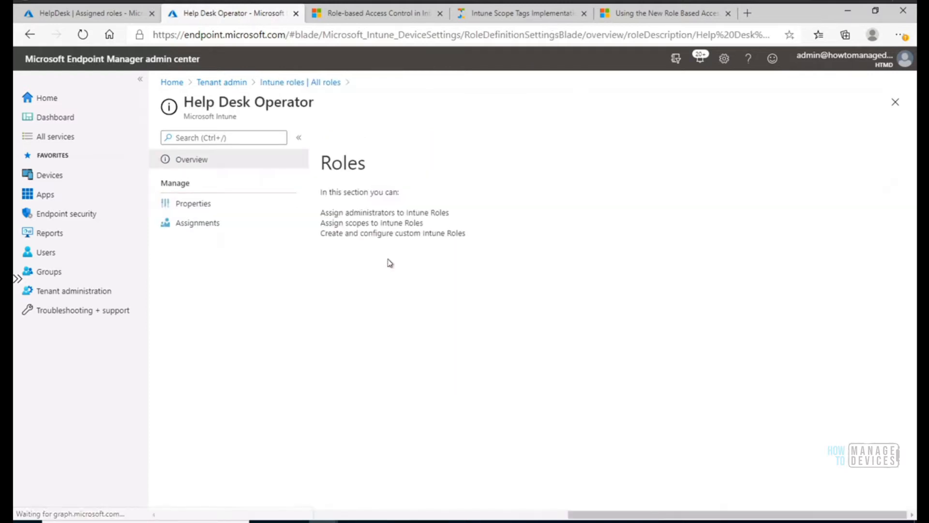
left_click(207, 209)
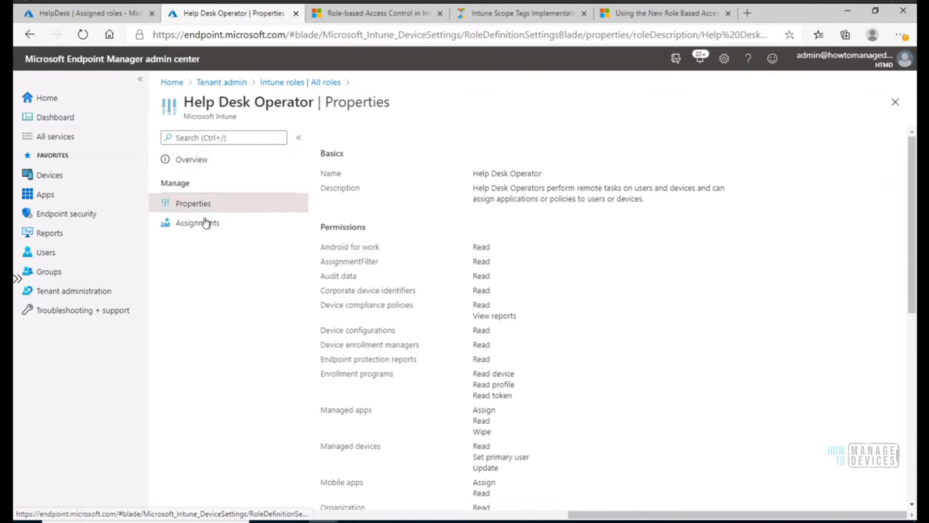
Open the Help Desk Ops assignment of the Help Desk Operator role and examine its member group.
left_click(208, 223)
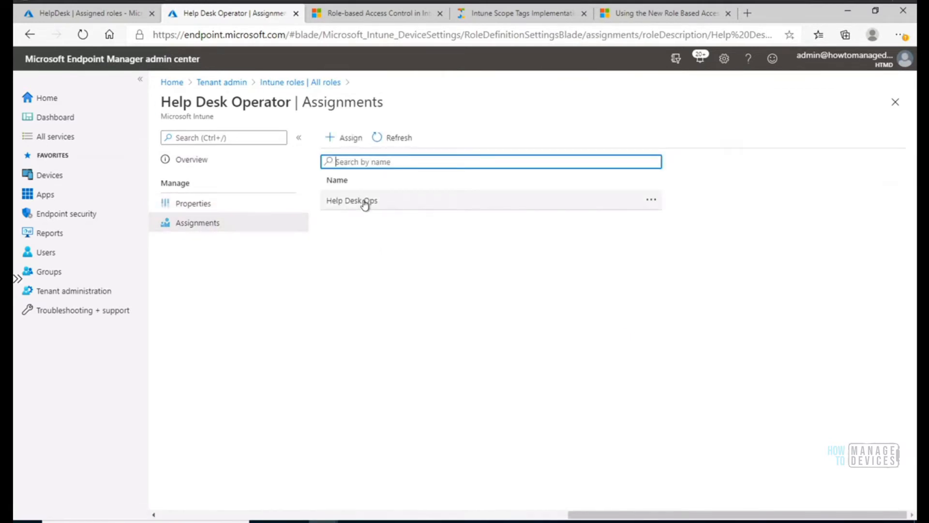
left_click(365, 203)
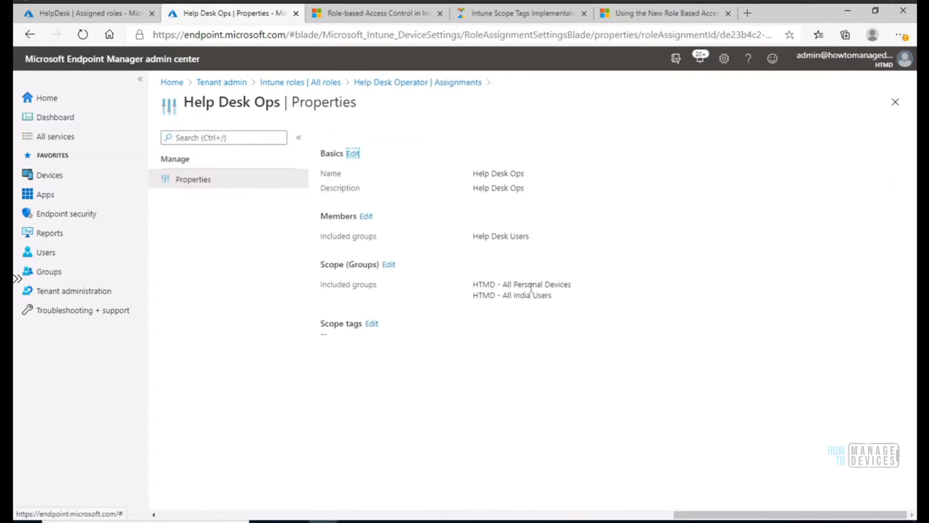
left_click_drag(533, 241, 508, 238)
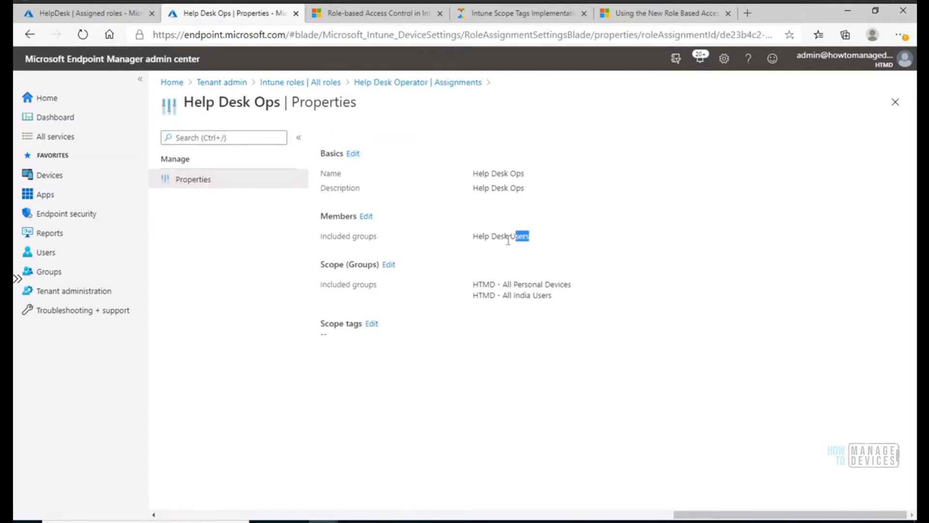
Add the Help Desk scope tag to the Help Desk Ops assignment, save the change and dismiss the notification.
left_click(370, 324)
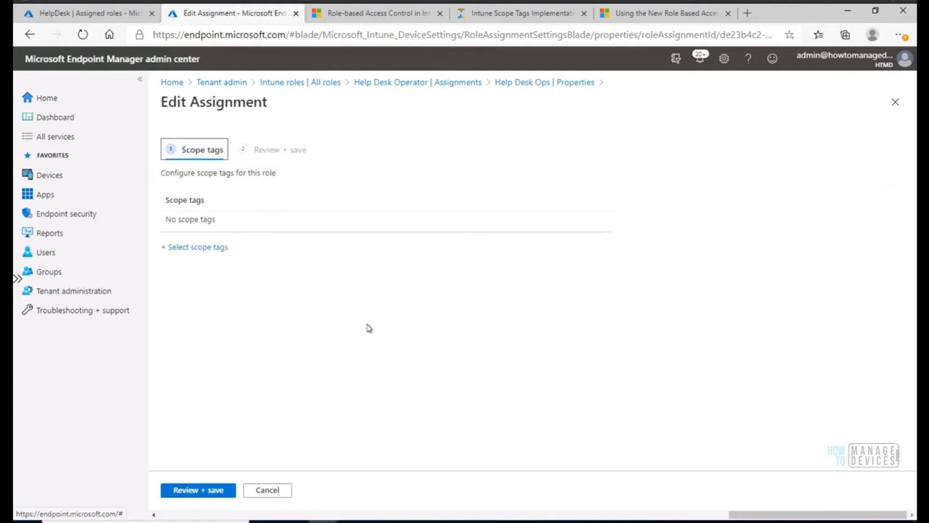
left_click(208, 247)
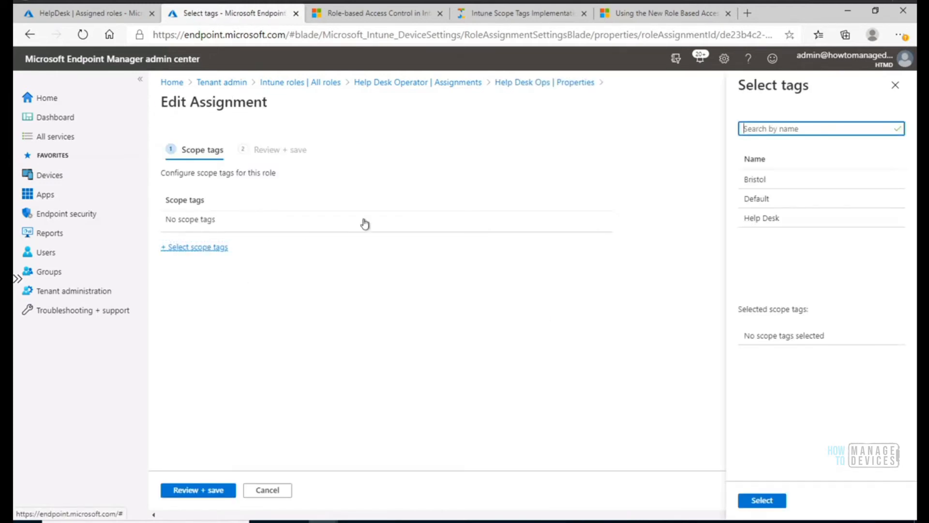
left_click(765, 219)
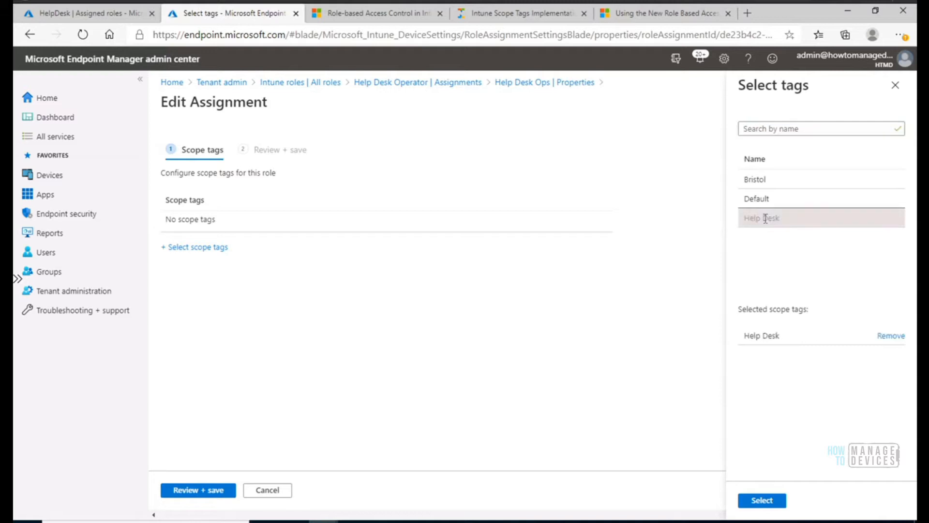
left_click(769, 502)
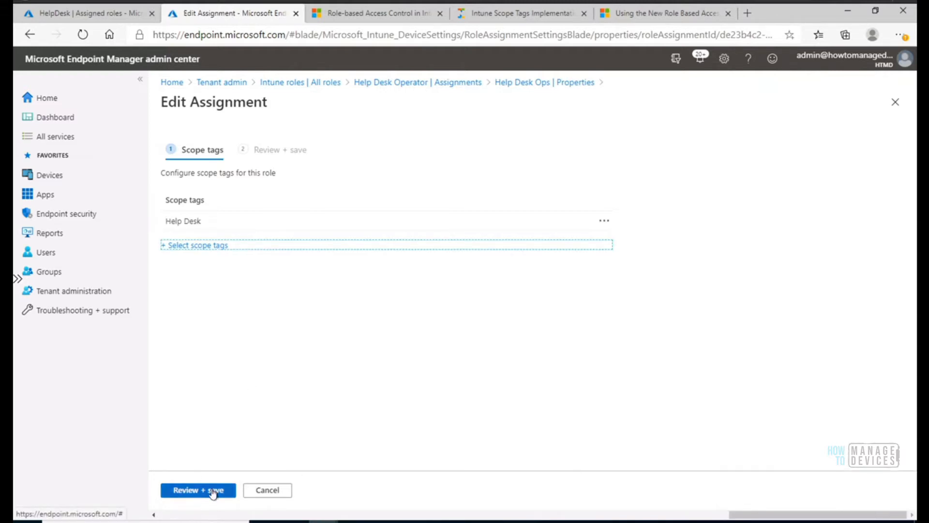
left_click_drag(203, 221, 158, 223)
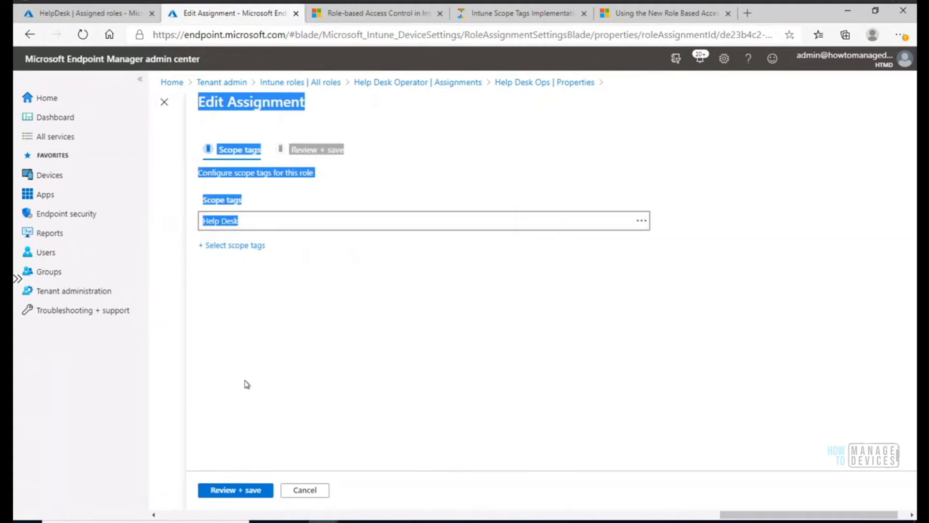
left_click(250, 404)
left_click(250, 490)
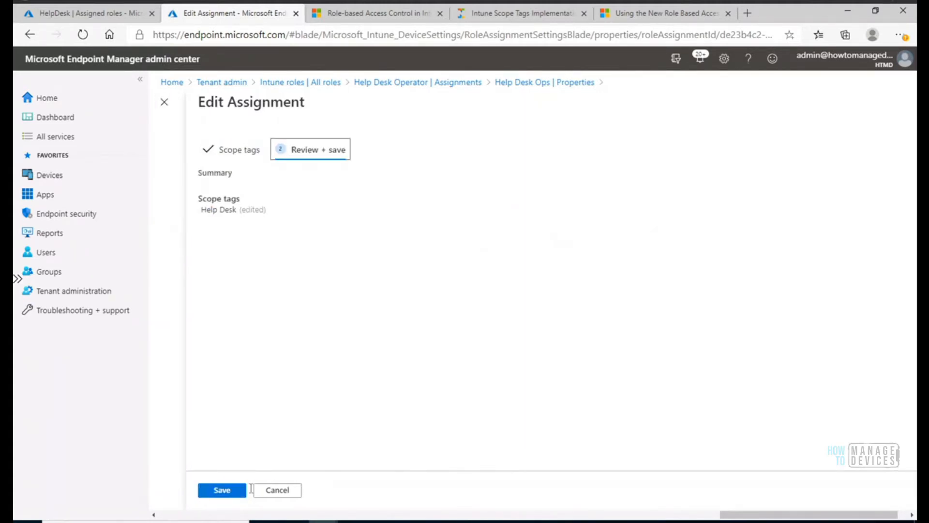
left_click(226, 491)
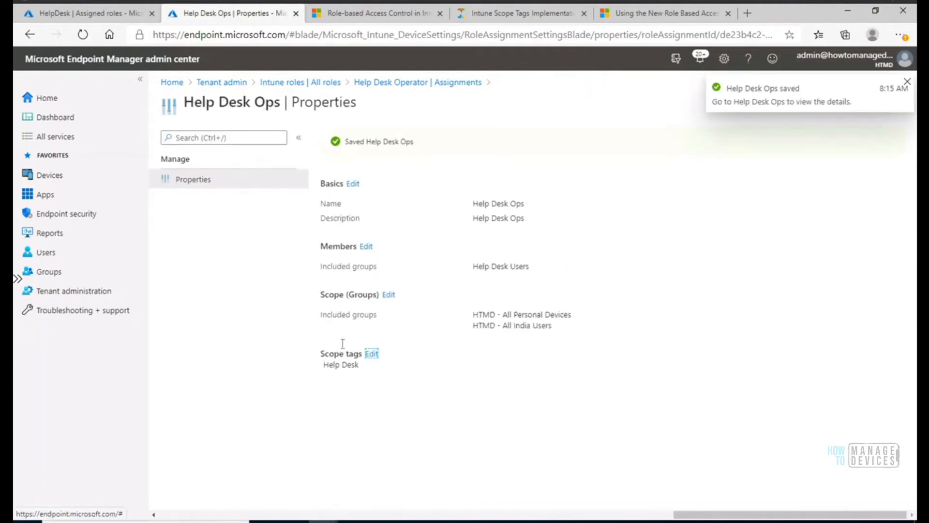
left_click(908, 82)
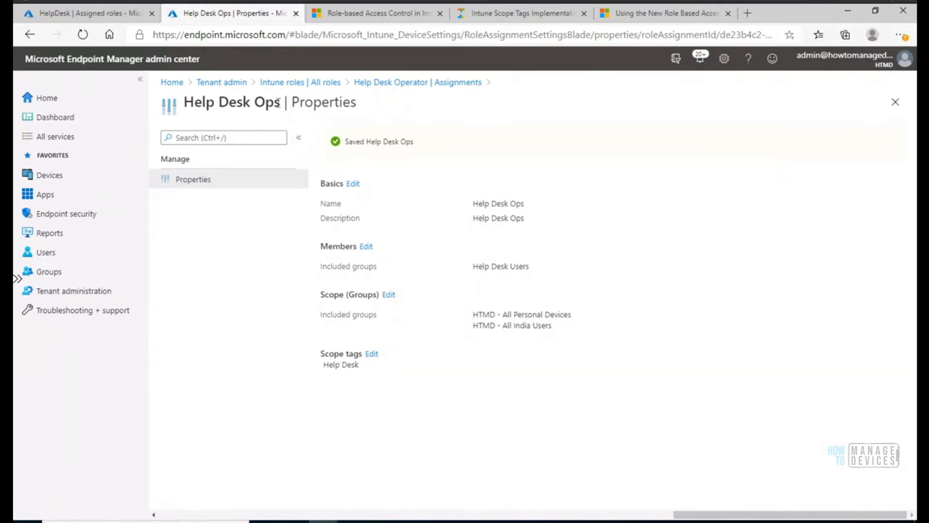
Examine the Help Desk Ops assignment's name, scope tag and included member group.
left_click_drag(281, 102, 182, 102)
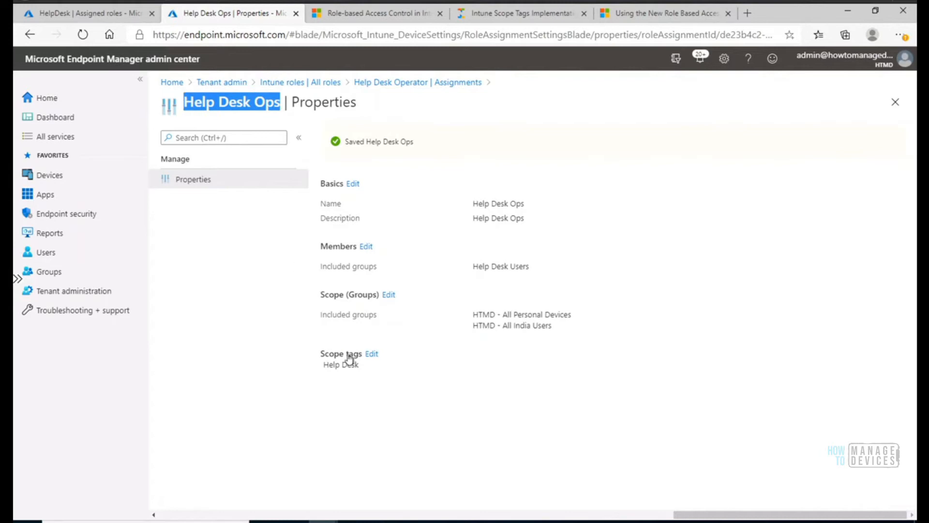
left_click_drag(359, 366, 330, 368)
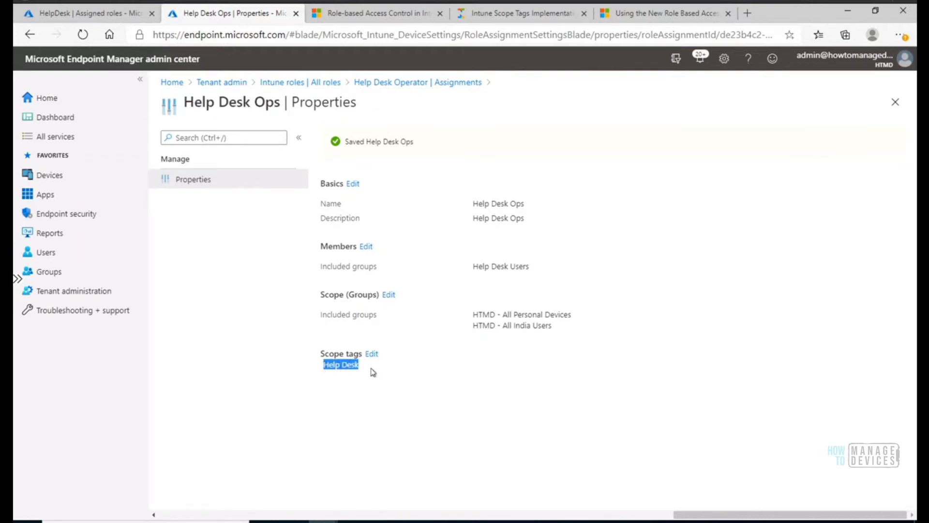
left_click(373, 372)
triple_click(330, 366)
left_click(364, 370)
left_click_drag(359, 370, 322, 370)
left_click_drag(537, 269, 467, 270)
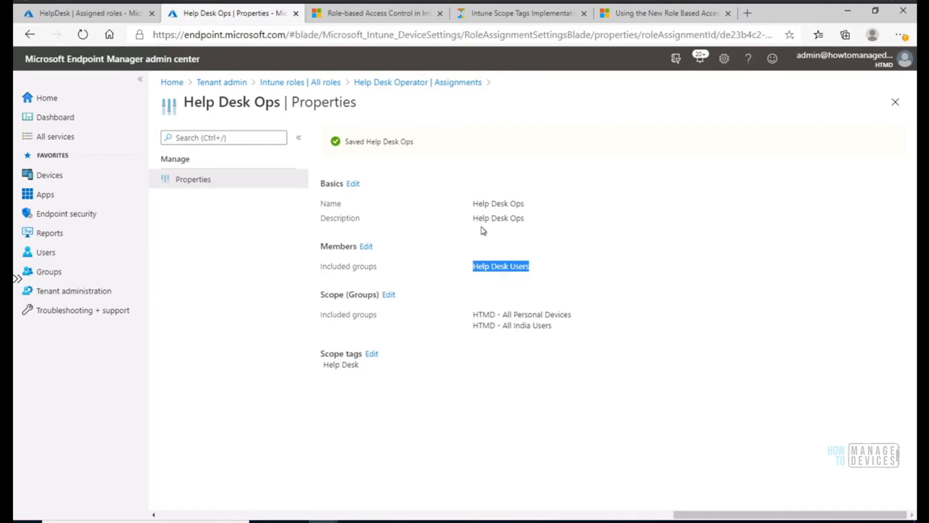
left_click(538, 269)
Switch to the help desk account's session and examine the scope tags of Excel Mobile (Online) from the Windows apps again.
left_click(324, 521)
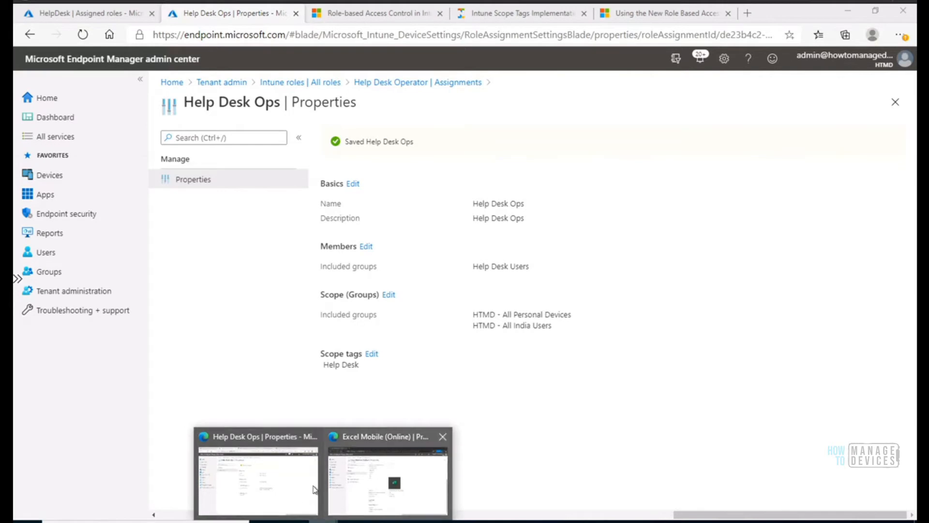
left_click(373, 472)
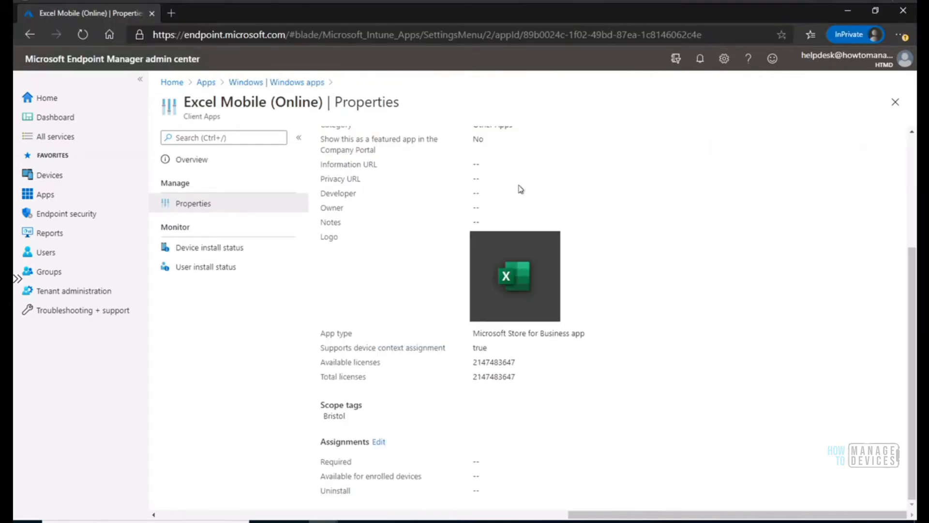
left_click(206, 82)
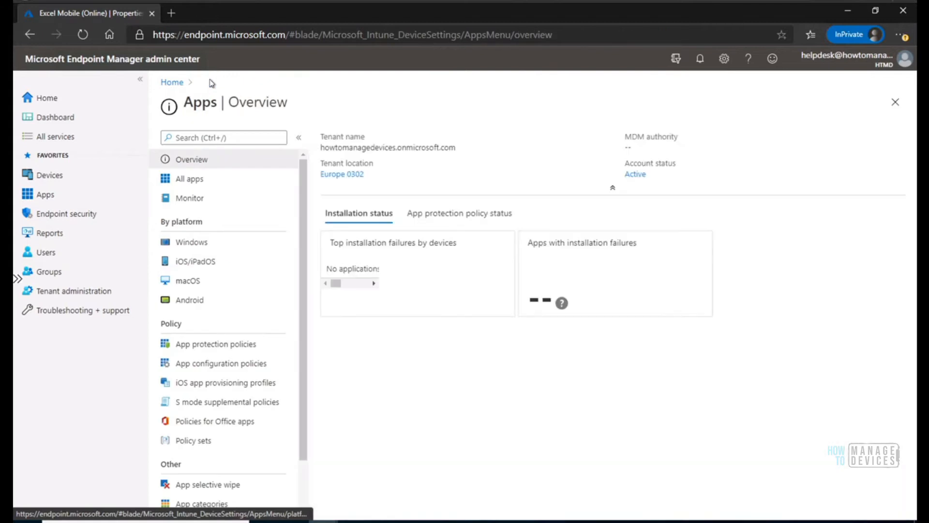
left_click(190, 181)
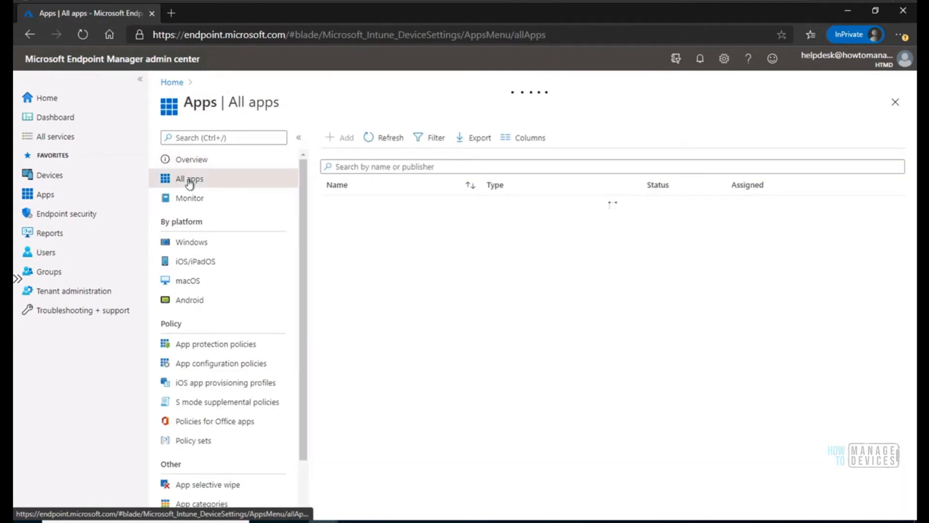
left_click(191, 244)
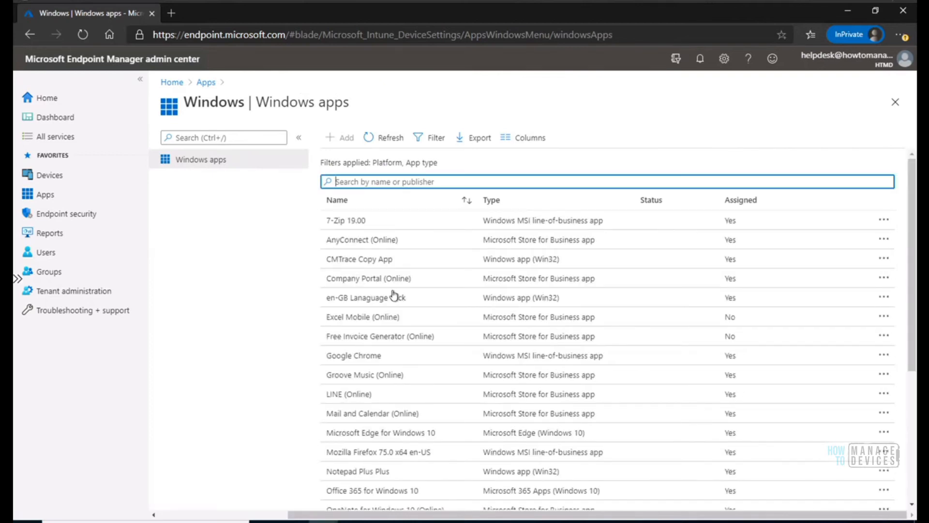
left_click(384, 320)
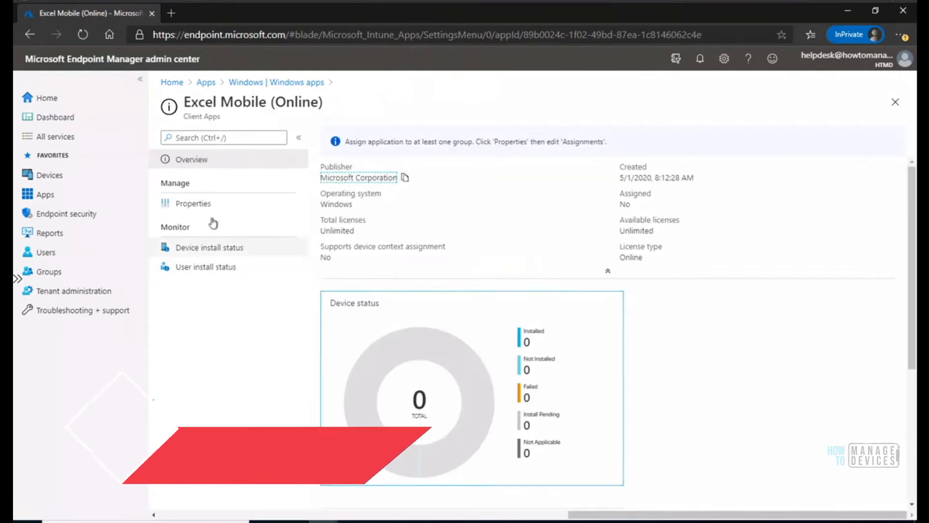
left_click(196, 203)
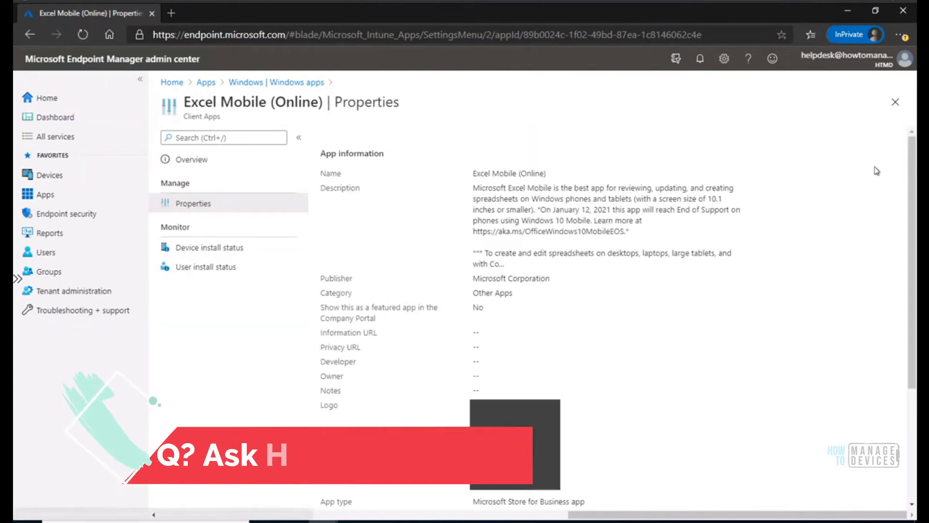
scroll(352, 401, "down", 3)
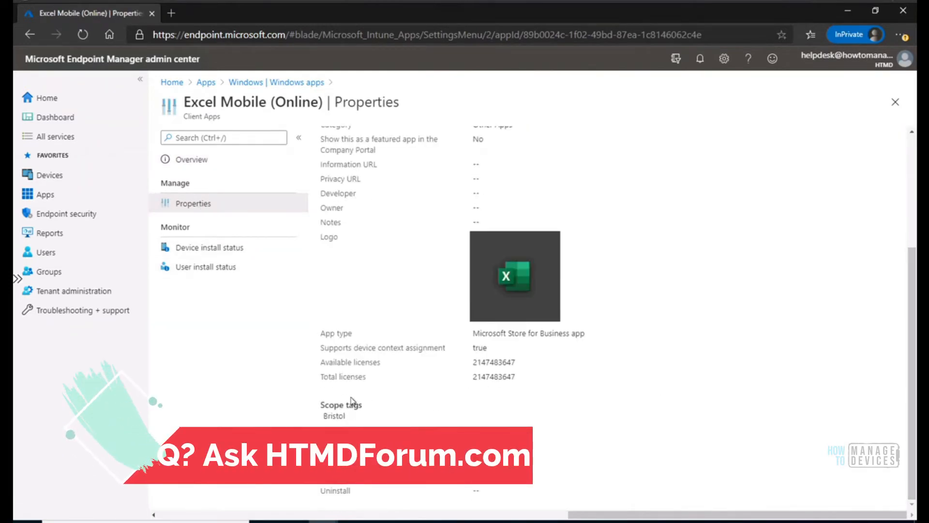
left_click_drag(350, 416, 320, 416)
Check which account is signed in to the private session and sign the help desk account out.
left_click(847, 58)
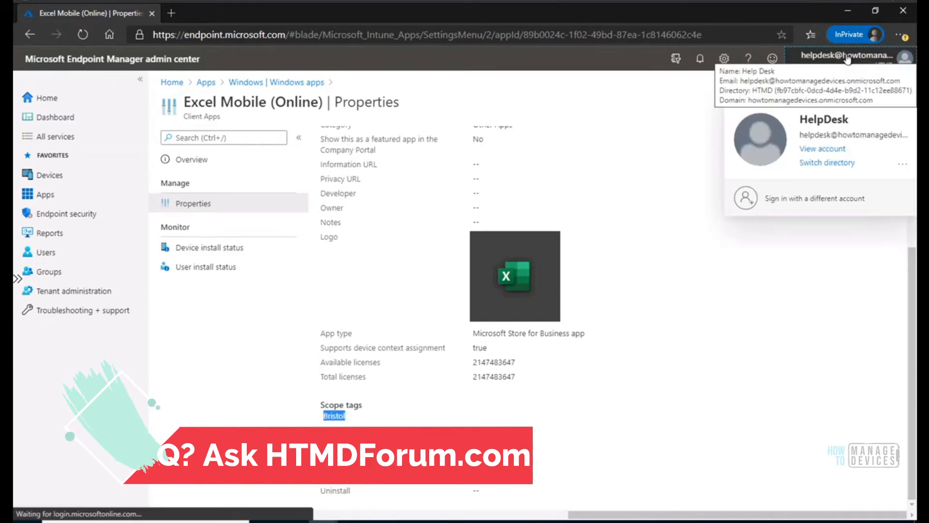
left_click(599, 104)
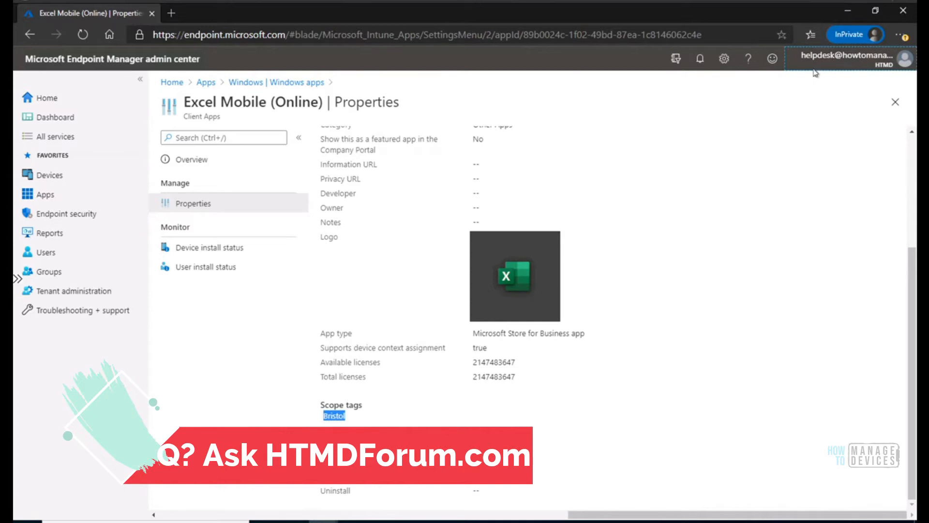
left_click(835, 54)
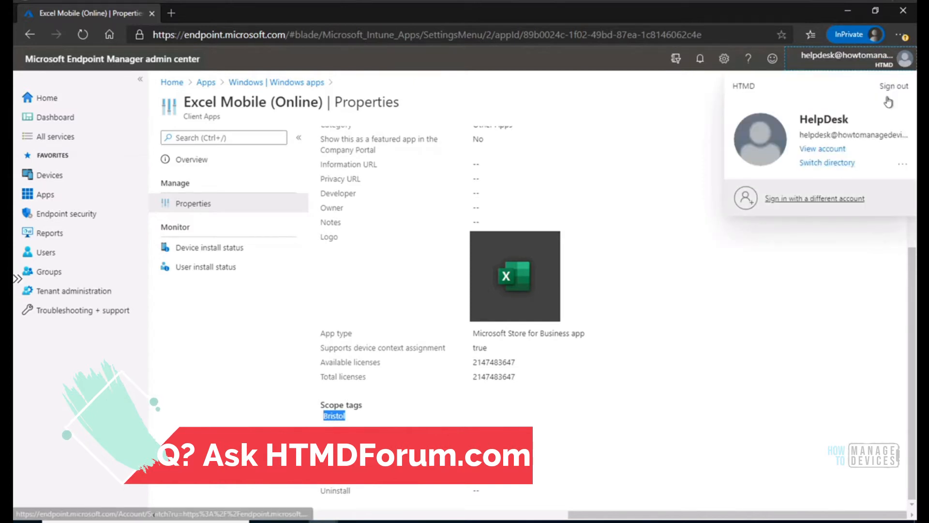
left_click(899, 86)
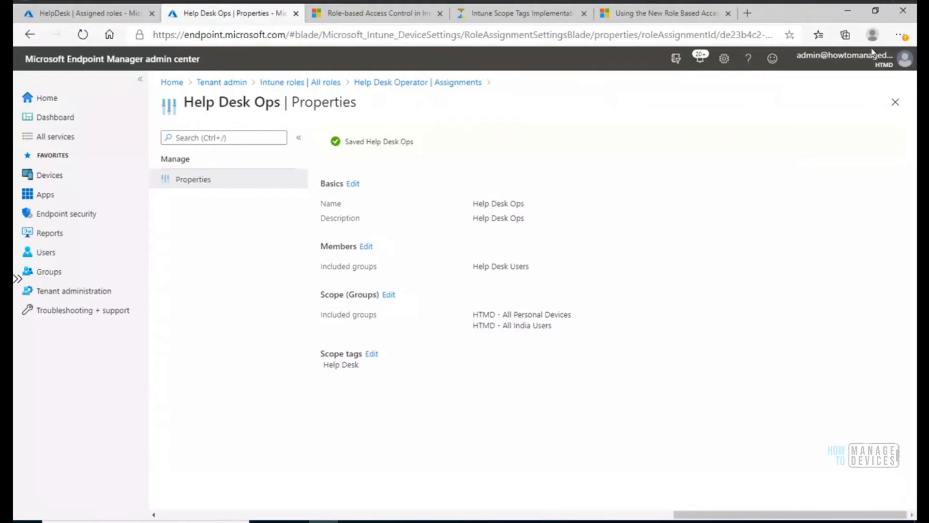
Open a new InPrivate window from the administrator's browser and load endpoint.microsoft.com.
left_click(900, 35)
left_click(794, 119)
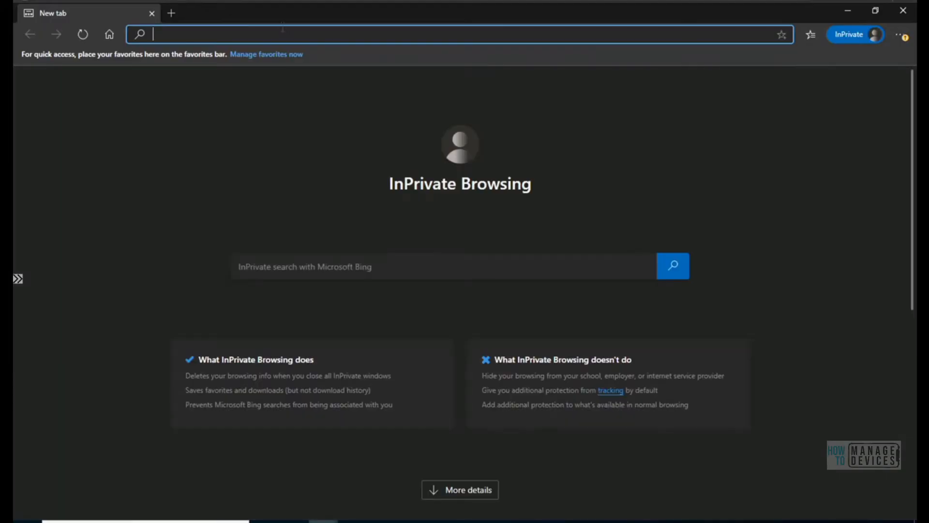
type("endpoint.microsoft.com")
key("Return")
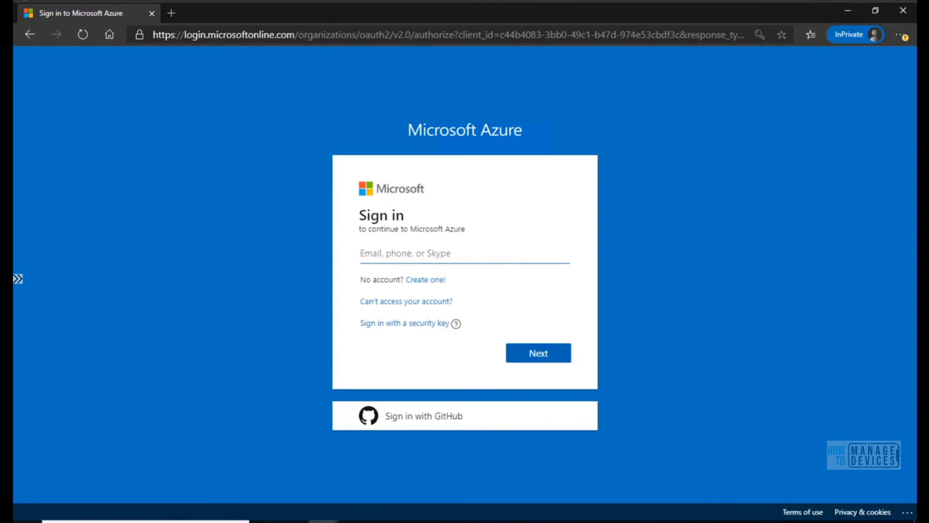
Sign in to the admin center with the help desk account's e-mail copied from Notepad and the account password.
key("alt+Tab")
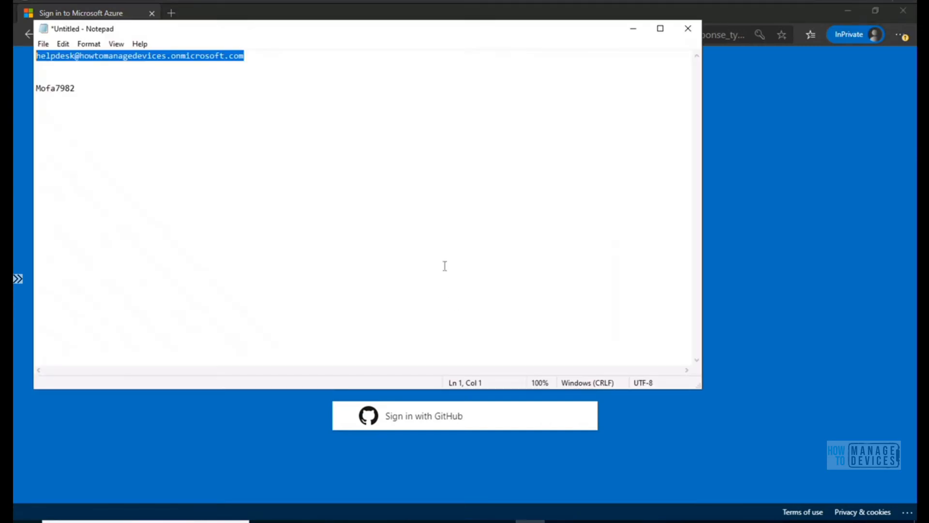
left_click(636, 29)
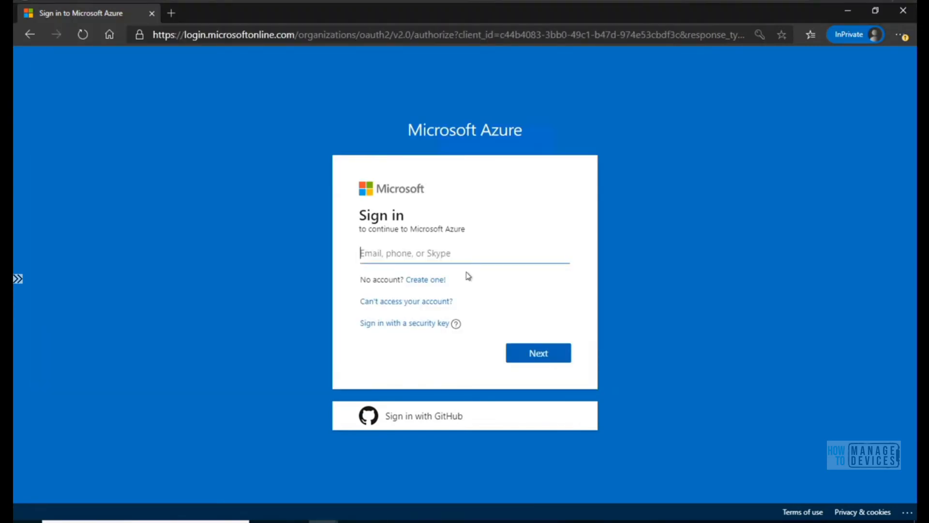
key("ctrl+v")
left_click(540, 359)
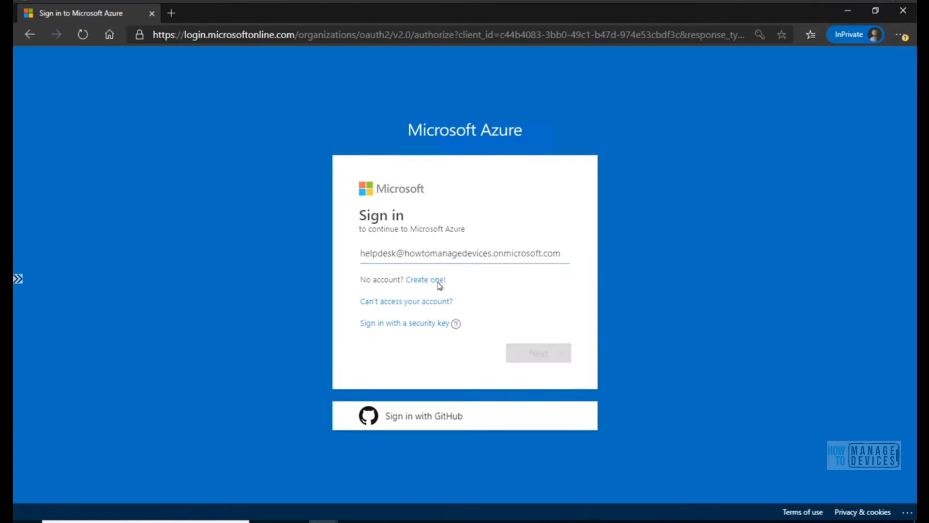
type("•")
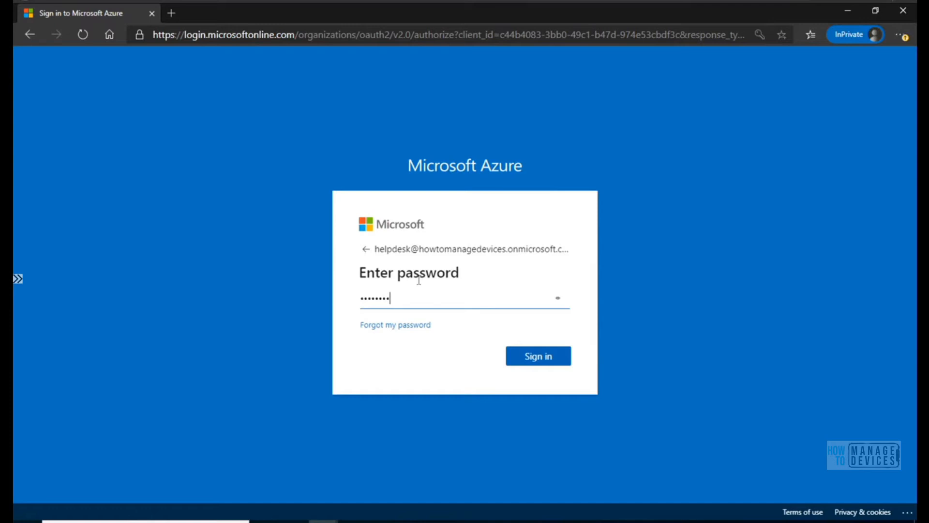
type("••••••••••")
left_click(526, 358)
left_click(527, 365)
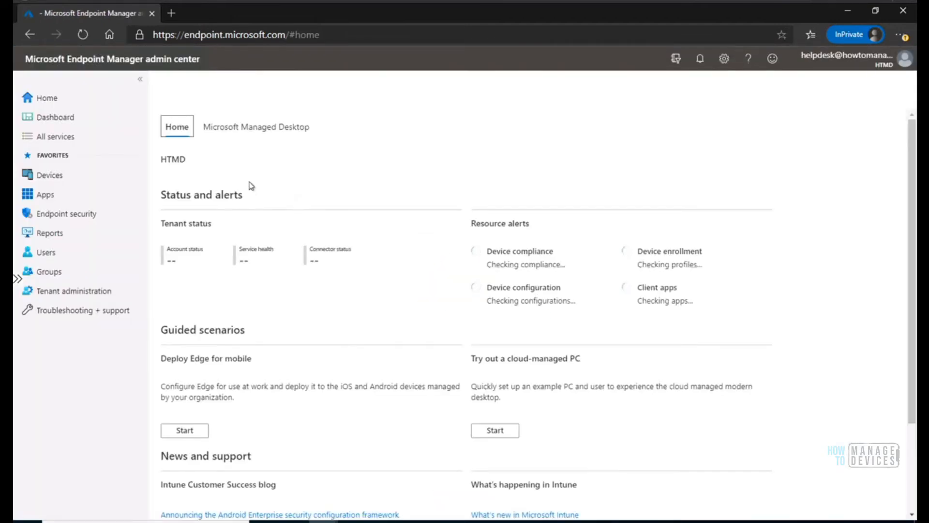
Open the properties of Excel Mobile (Online) from the Windows apps in the new help desk session.
left_click(46, 193)
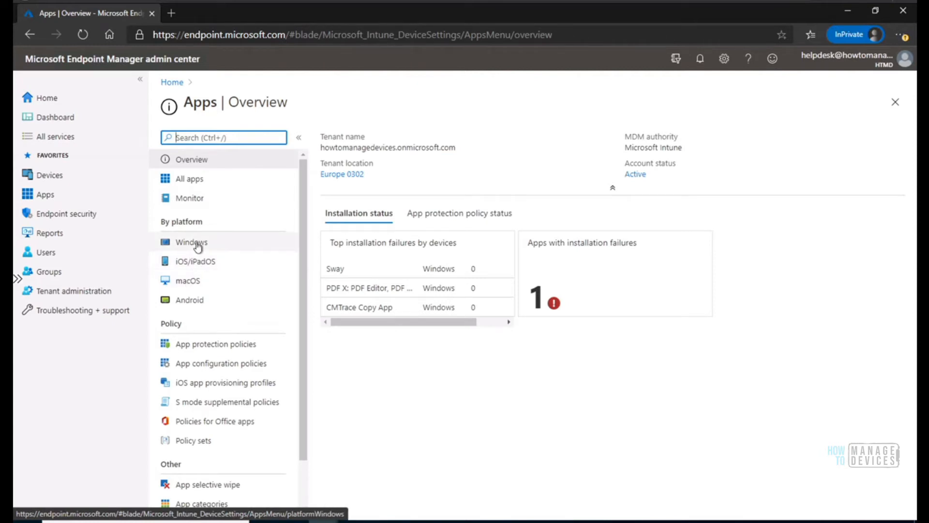
left_click(196, 242)
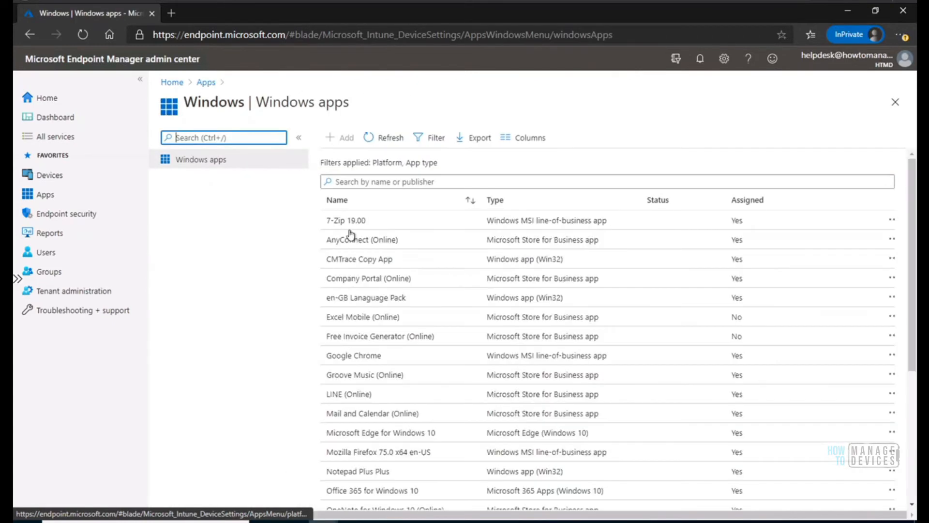
left_click(377, 318)
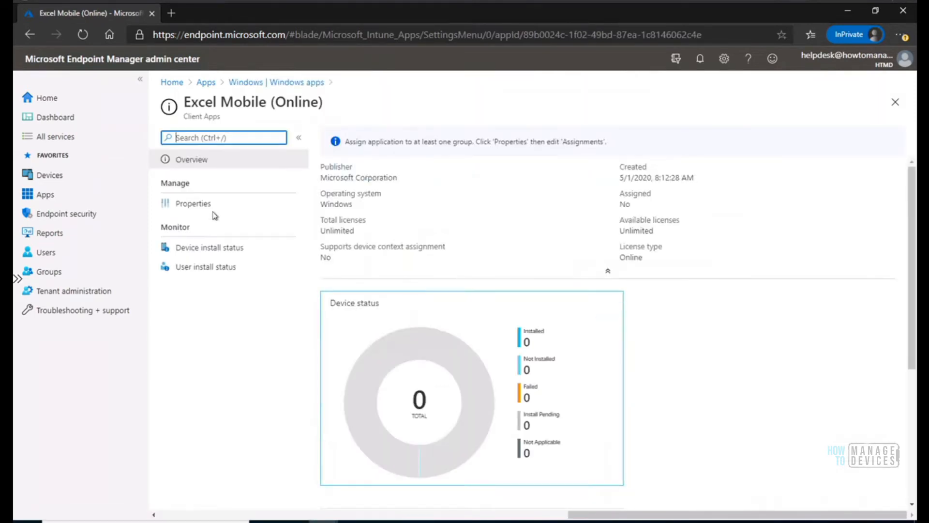
left_click(202, 205)
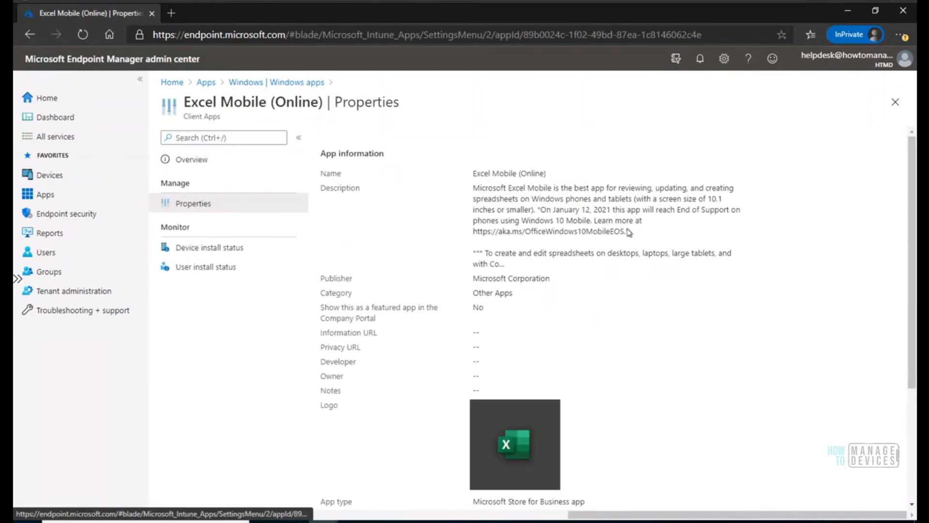
Compare the scope tags of Excel Mobile (Online) with those of the Help Desk Ops assignment in the administrator's browser window.
scroll(901, 355, "down", 3)
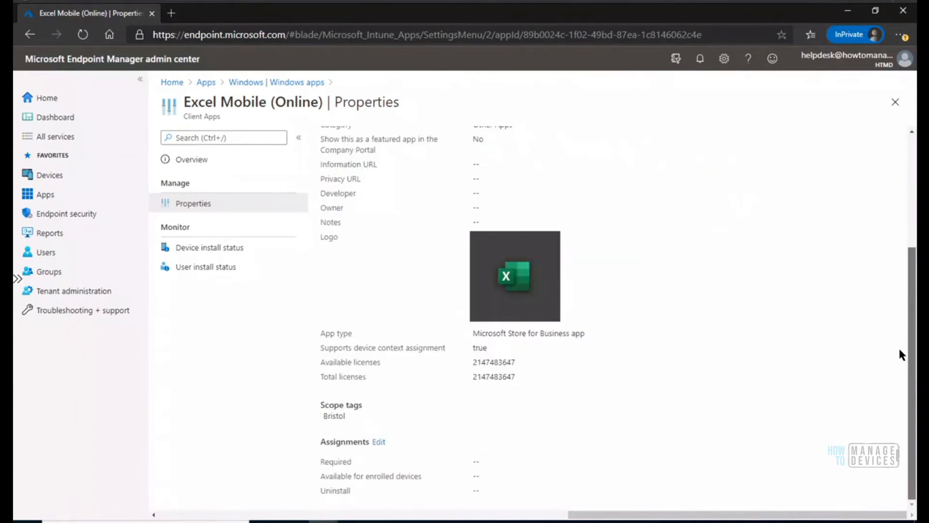
left_click_drag(340, 414, 309, 400)
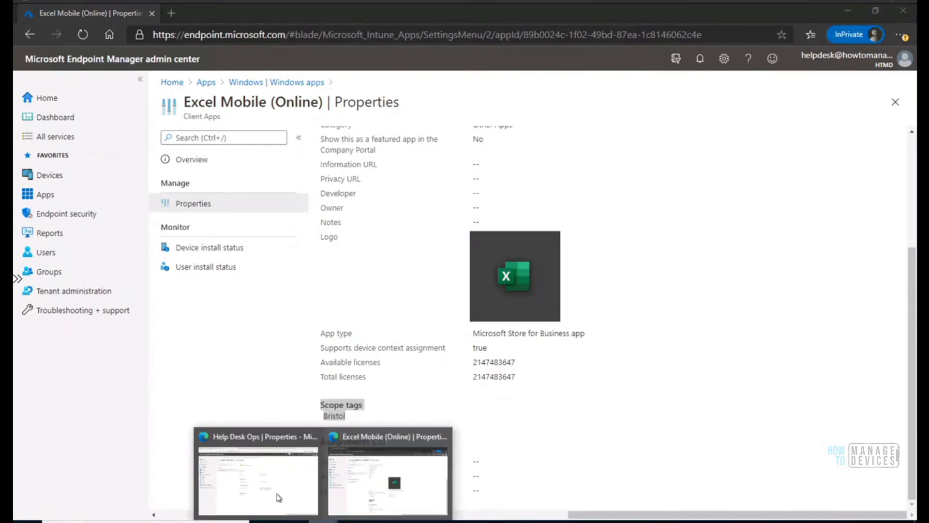
left_click(278, 495)
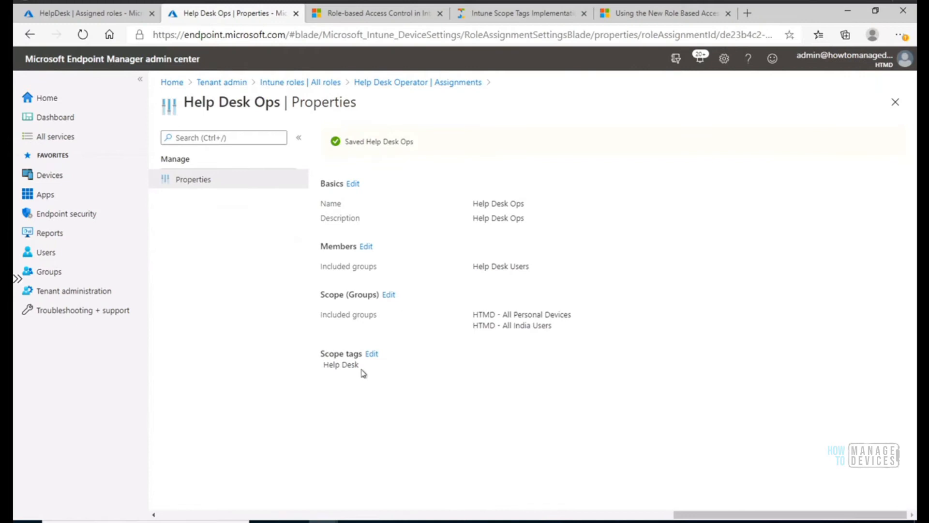
left_click_drag(359, 370, 322, 365)
Delete the Help Desk Ops assignment from the Help Desk Operator role.
left_click(895, 101)
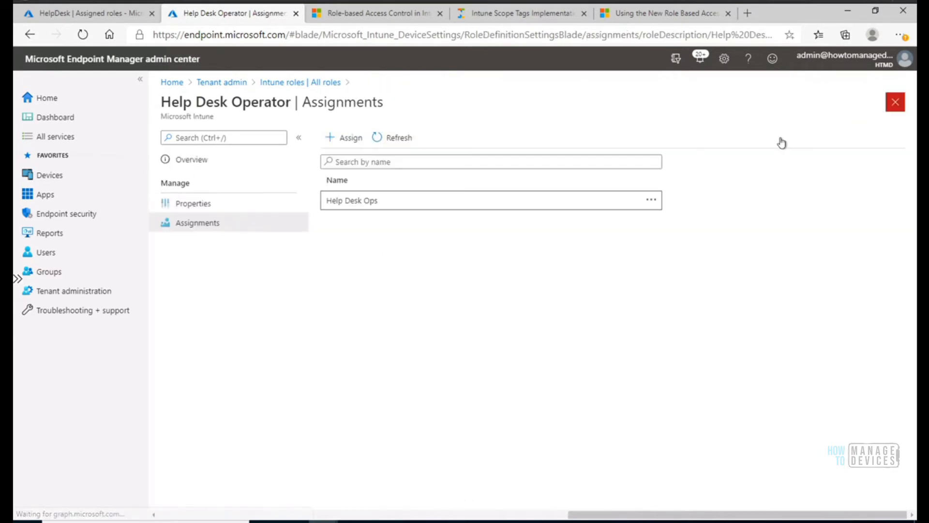
left_click(651, 201)
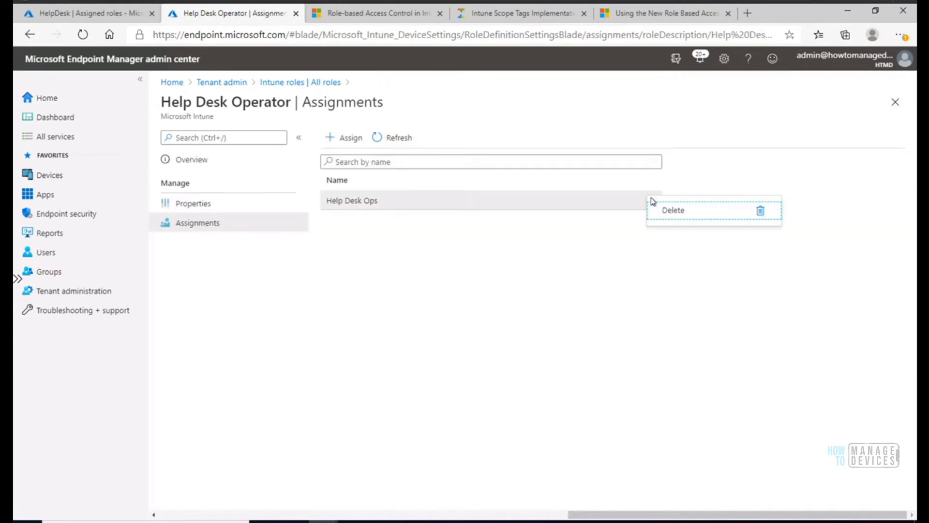
left_click(679, 211)
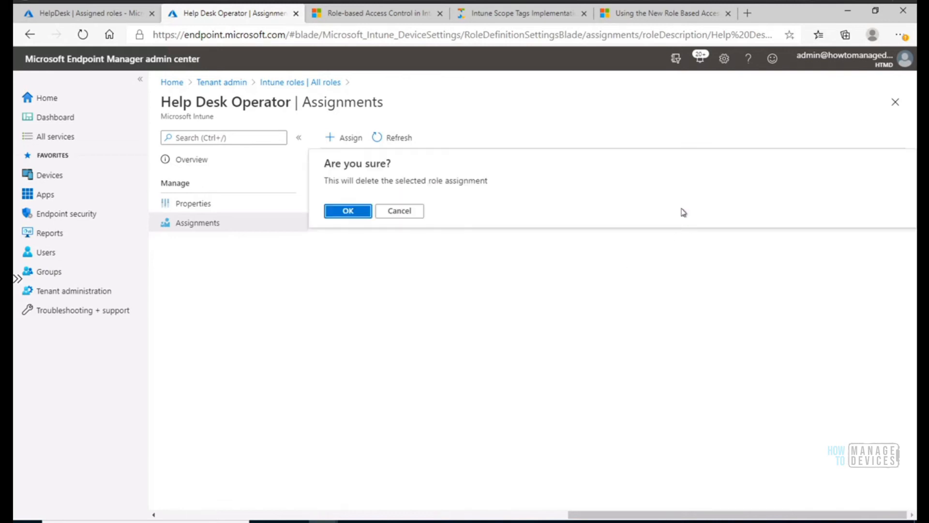
left_click(347, 211)
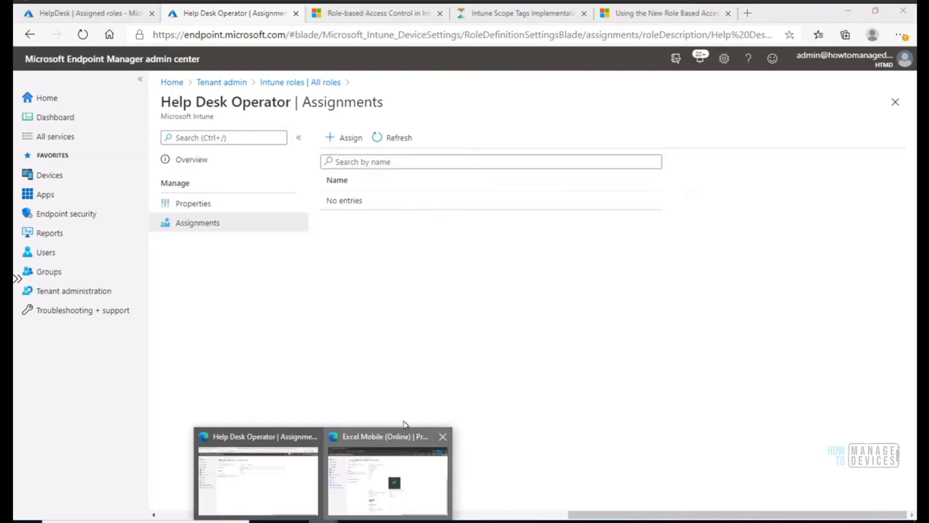
Reload the help desk session's admin center page, sign the help desk account out and close the InPrivate window.
left_click(391, 493)
left_click(84, 34)
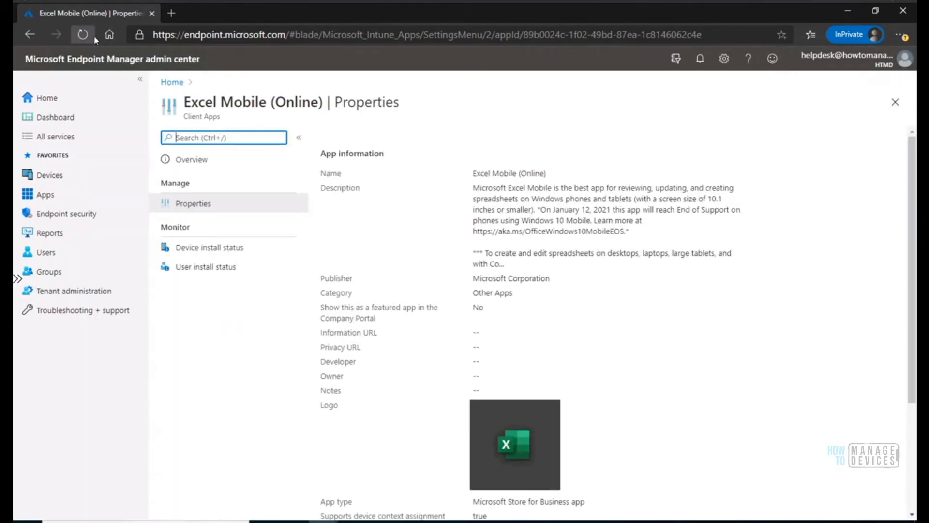
left_click(841, 68)
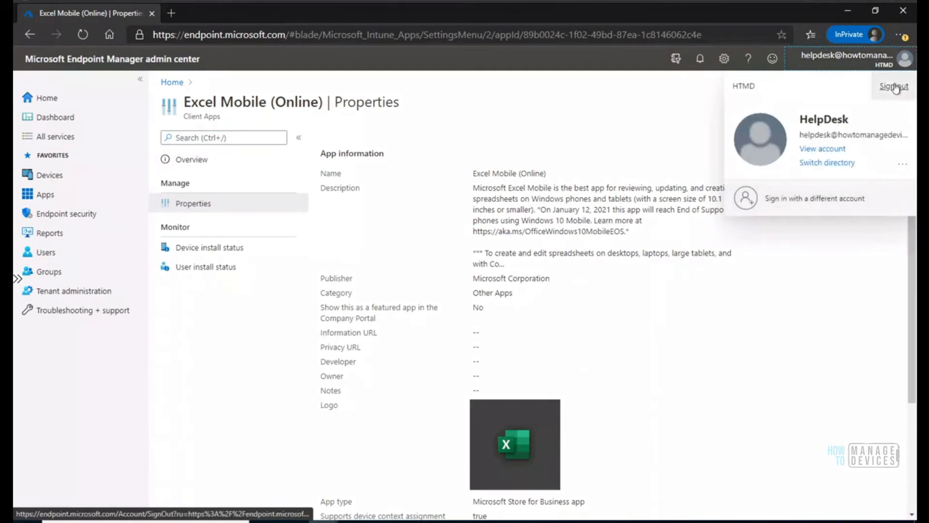
left_click(896, 87)
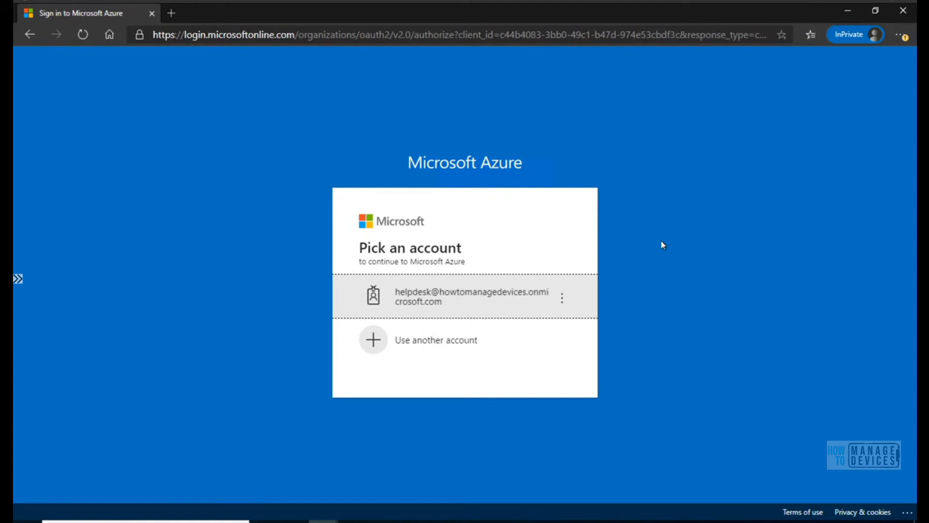
left_click(903, 11)
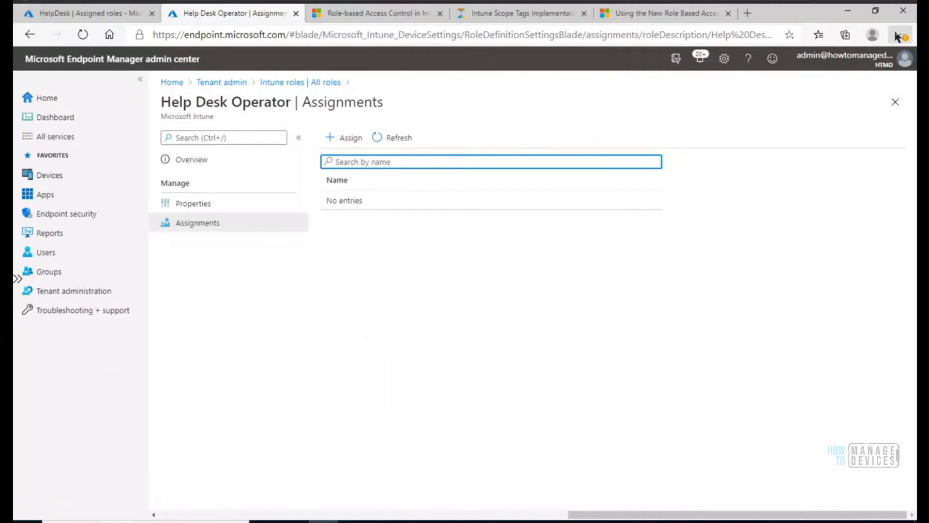
Open another InPrivate window from the administrator's browser and load endpoint.microsoft.com.
left_click(897, 36)
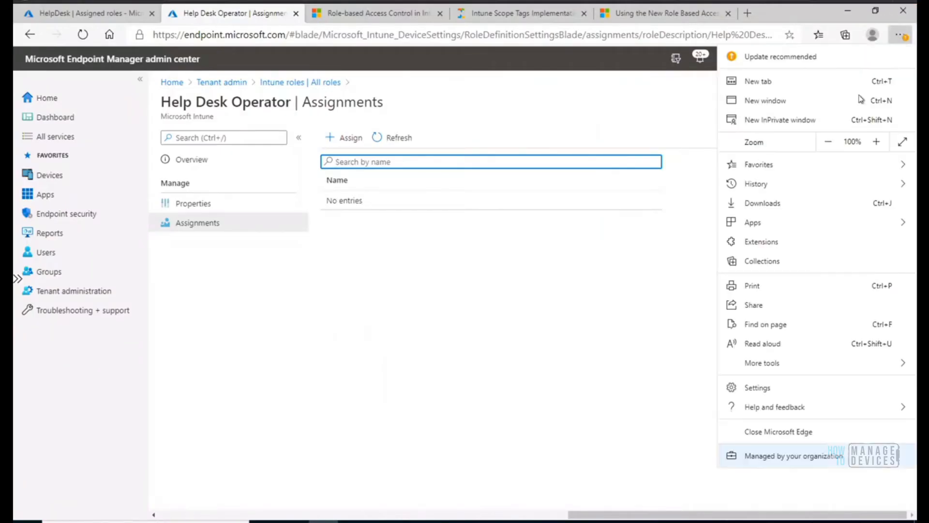
left_click(795, 121)
type("end")
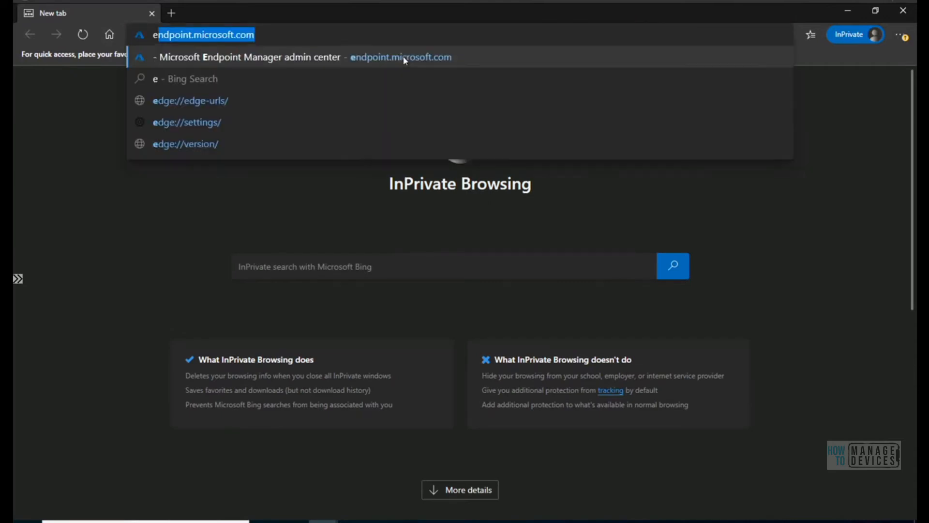
key("Return")
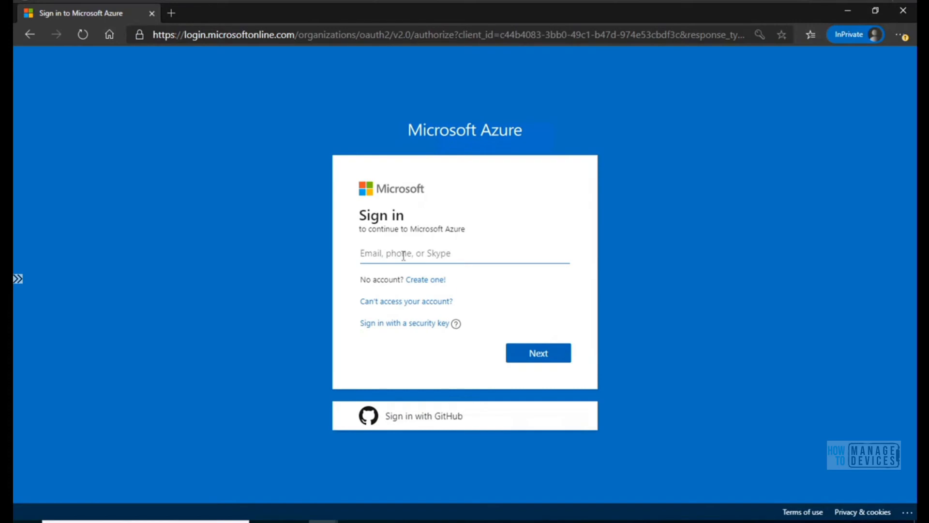
Submit the help desk account's copied e-mail and the account password on the Microsoft Azure sign-in page.
key("ctrl+v")
left_click(531, 355)
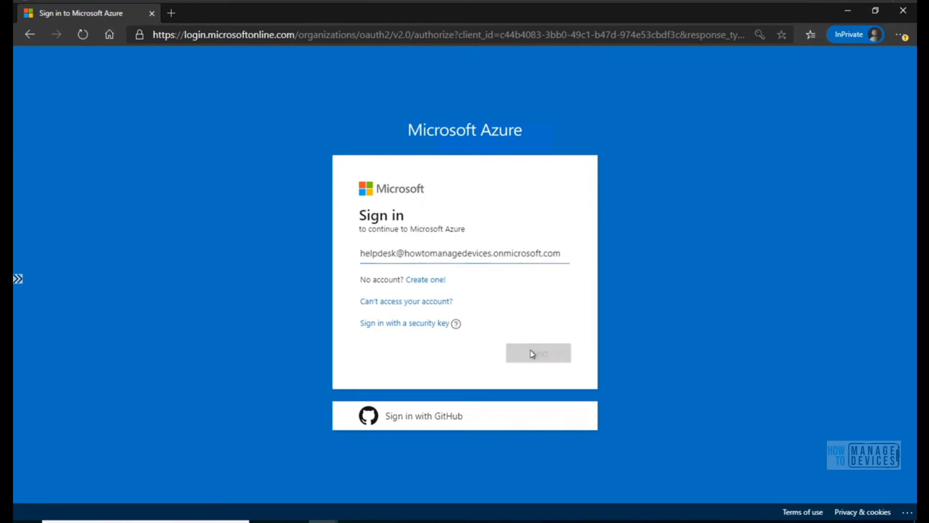
type("•")
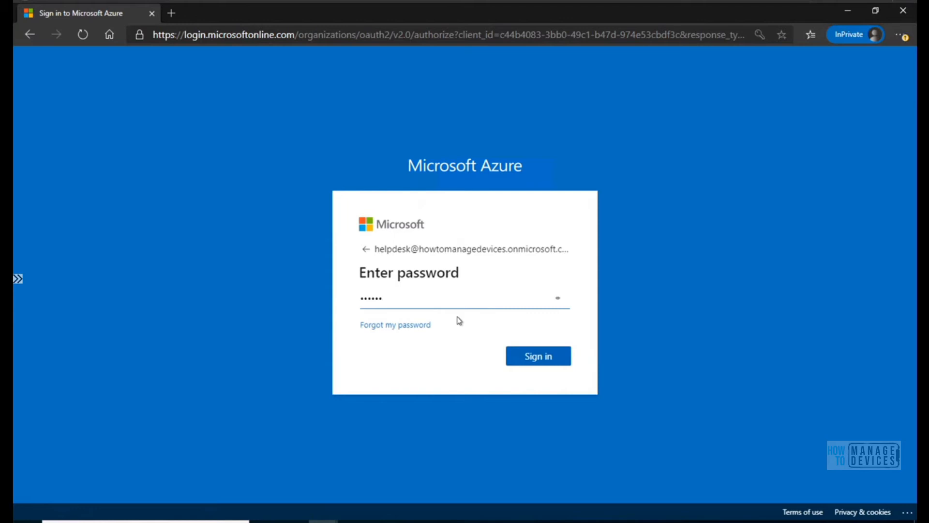
left_click(519, 353)
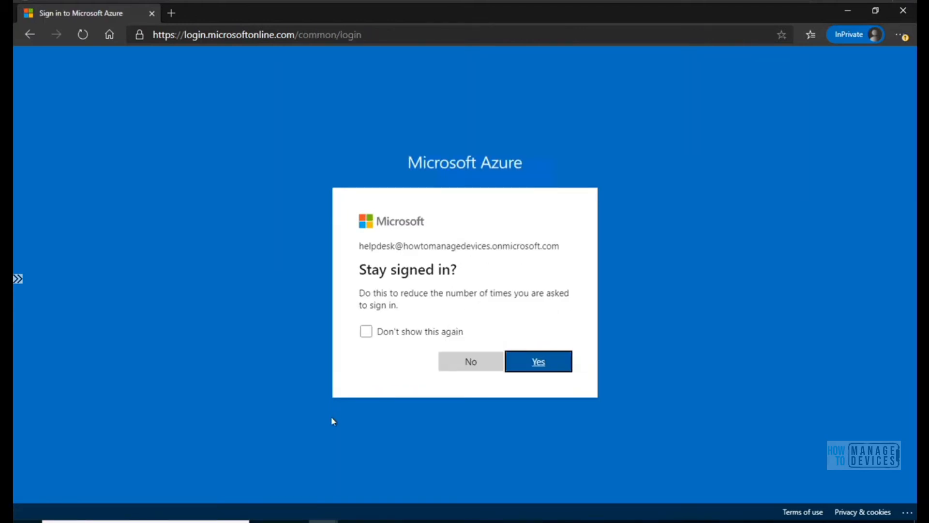
Review the HelpDesk user's profile, assigned roles and group memberships in the administrator's Azure portal session.
mouse_move(322, 521)
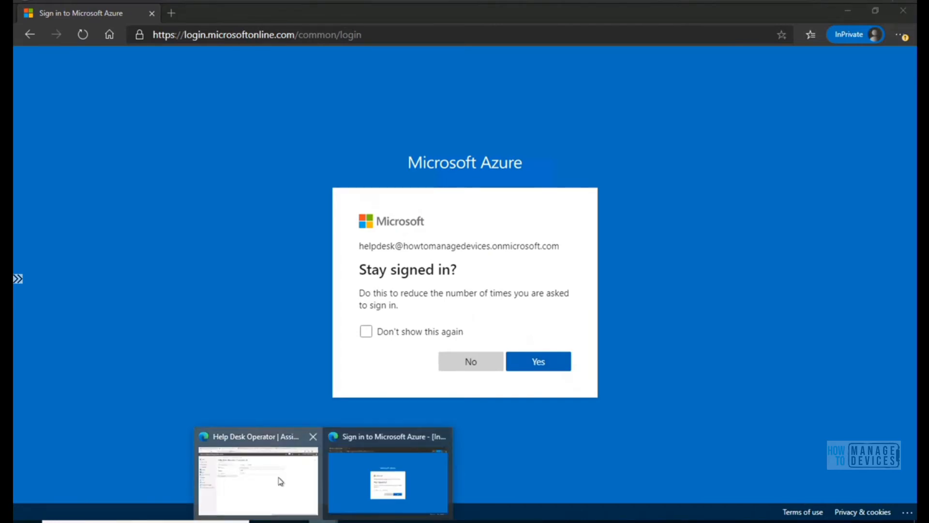
left_click(278, 479)
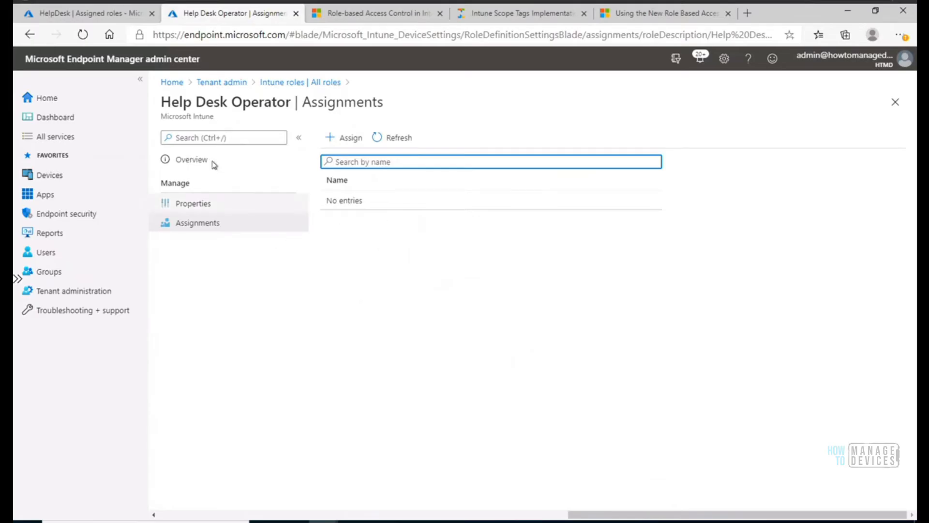
left_click(111, 17)
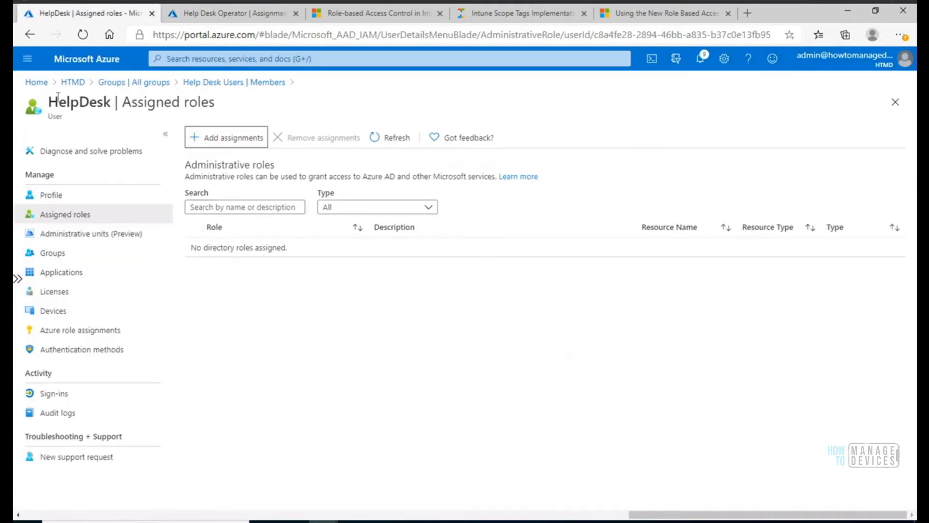
left_click_drag(215, 103, 66, 93)
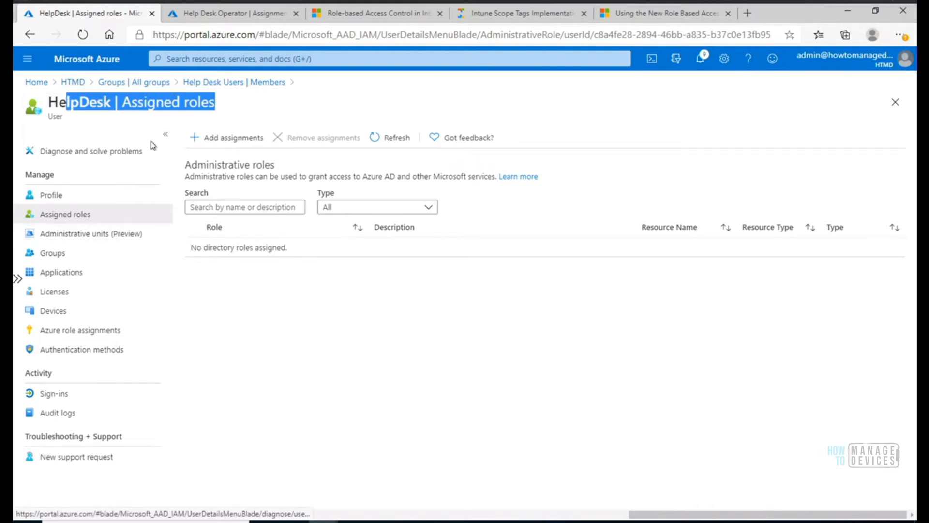
left_click(56, 199)
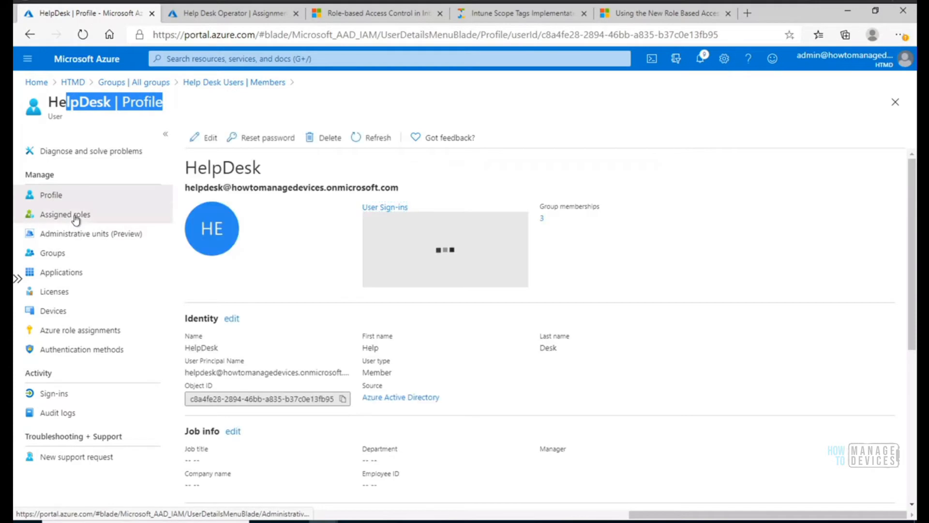
left_click(75, 216)
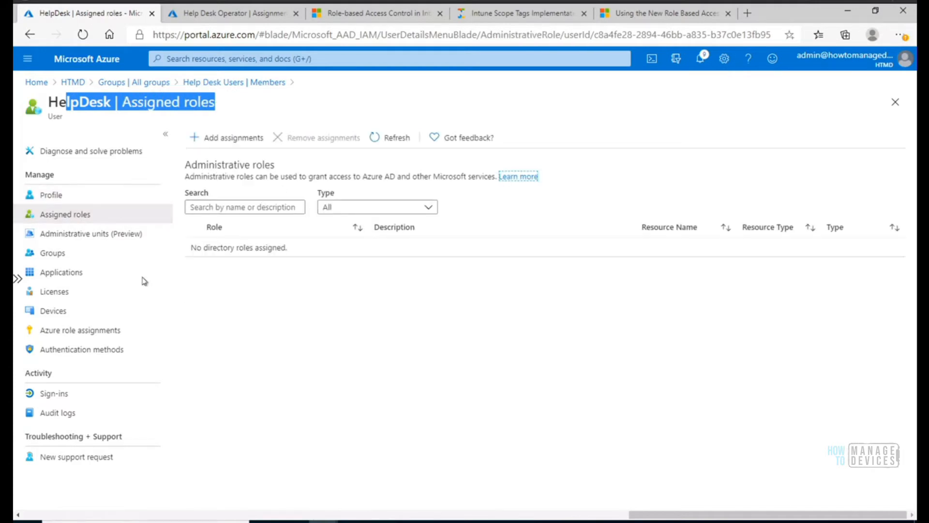
left_click(60, 257)
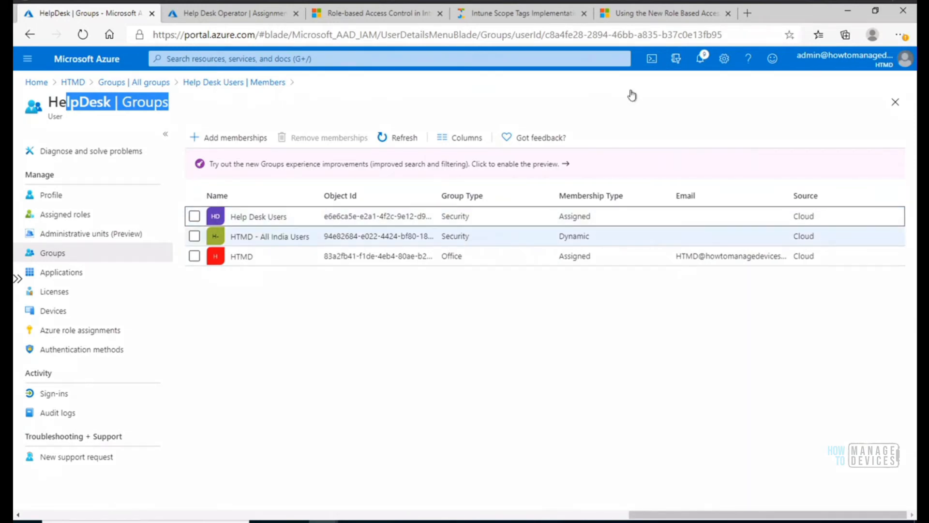
left_click(234, 12)
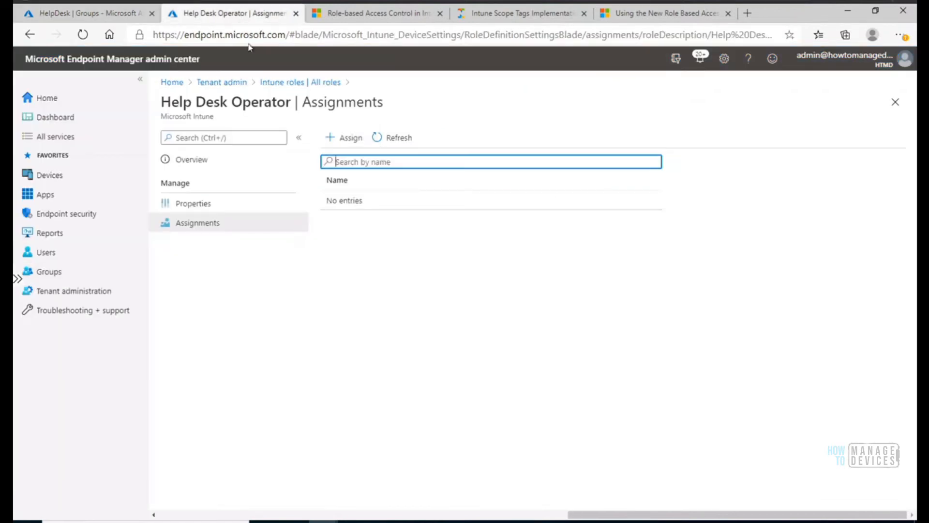
Choose to stay signed in with the help desk account and open the Devices overview in its session.
left_click(323, 520)
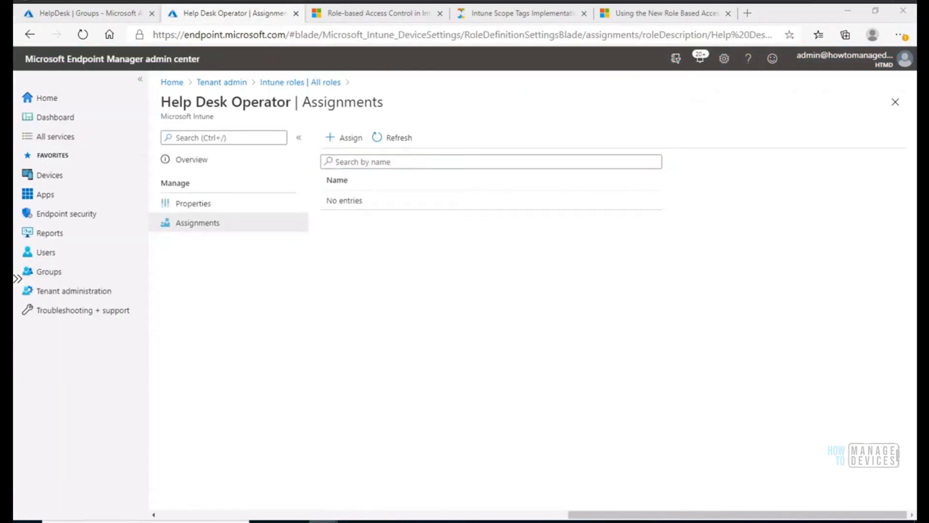
left_click(382, 428)
left_click(533, 363)
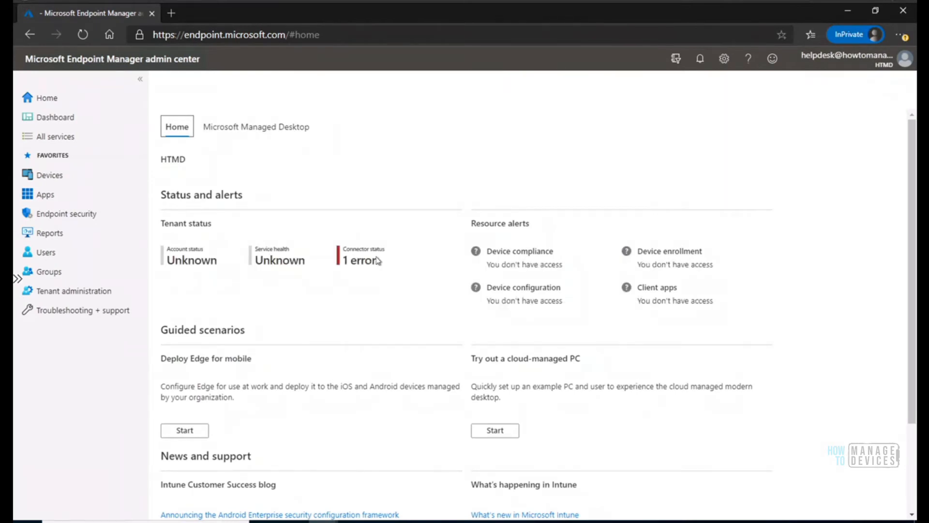
left_click(47, 174)
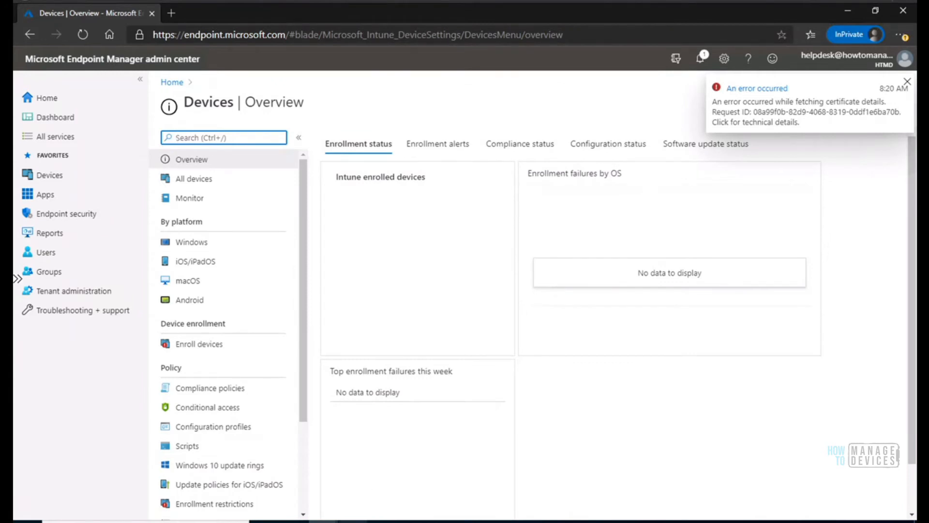
Start duplicating the built-in Help Desk Operator role from the administrator's list of all Intune roles.
mouse_move(320, 520)
left_click(278, 485)
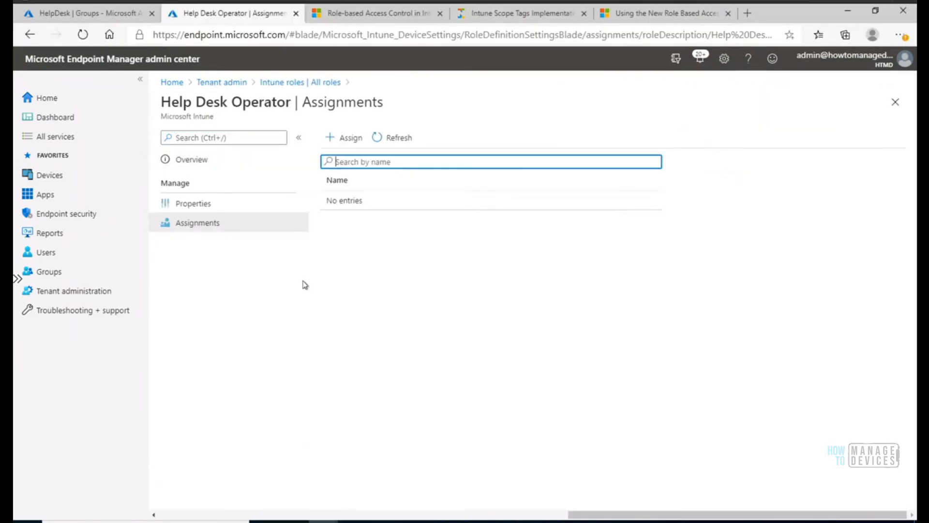
left_click(273, 85)
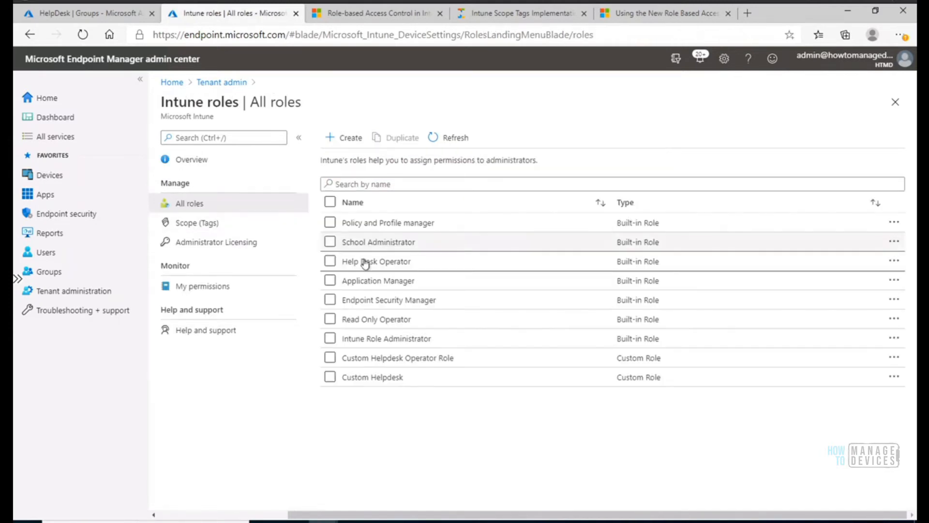
left_click(330, 262)
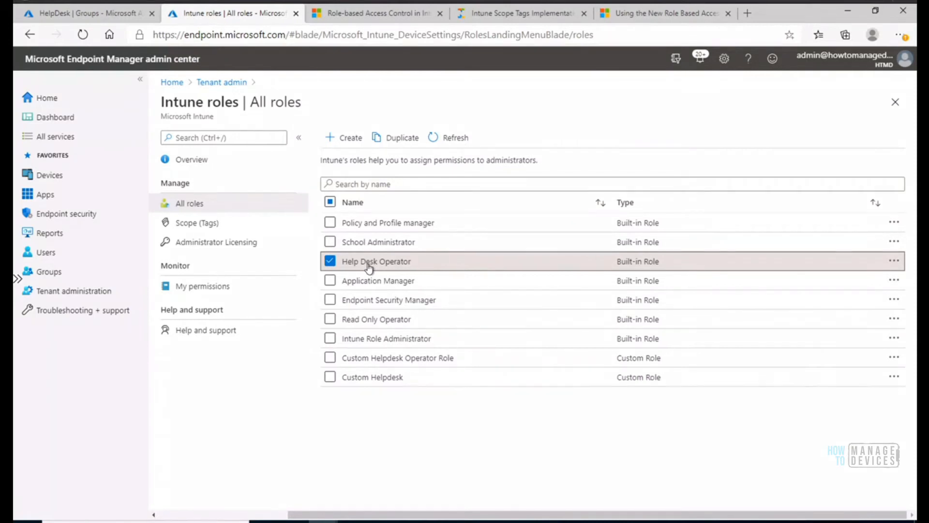
left_click(394, 142)
Name the duplicated role HTMD Help Desk Role, keeping the copied description.
left_click(377, 174)
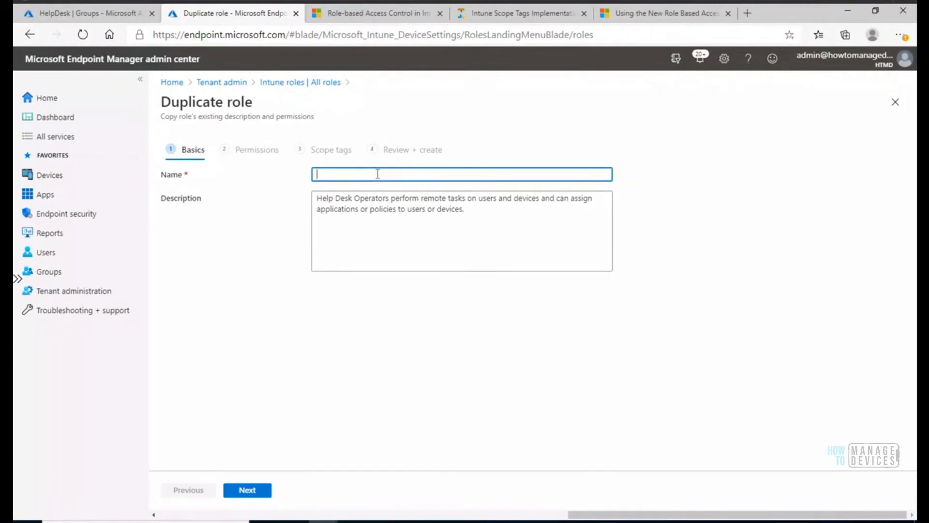
type("HTMD Help Desk ROle")
key("BackSpace")
key("BackSpace")
type("ole")
left_click_drag(464, 209, 316, 196)
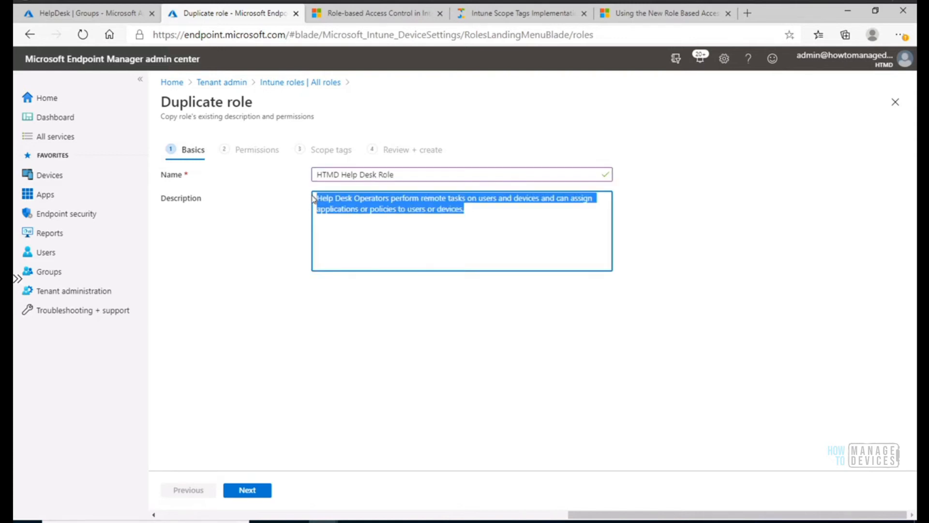
left_click(317, 200)
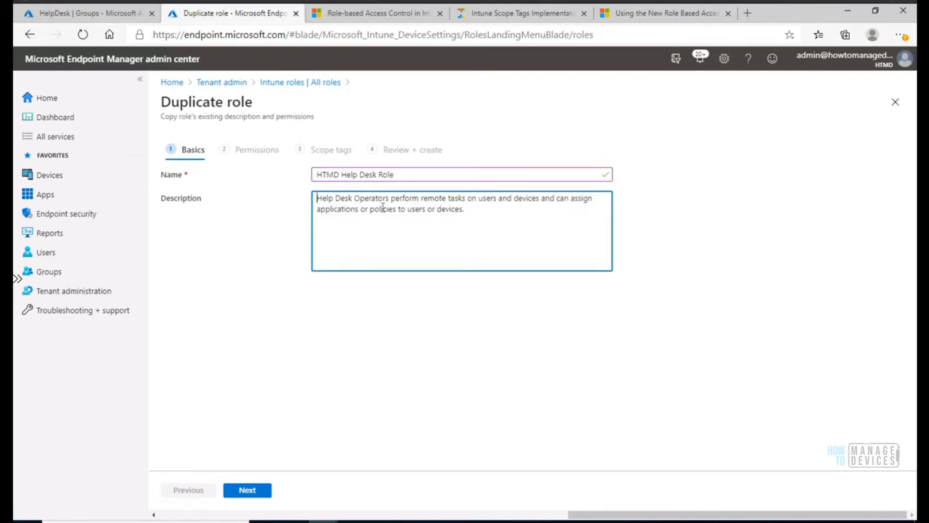
Prefix the duplicated role's description with "HTMD -" and check its Android for work permissions.
type("HTMD -")
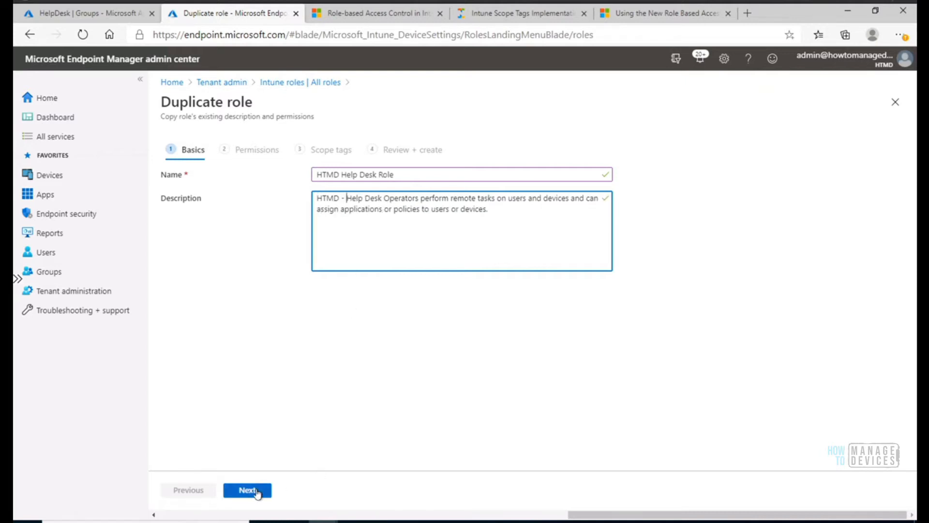
left_click(248, 490)
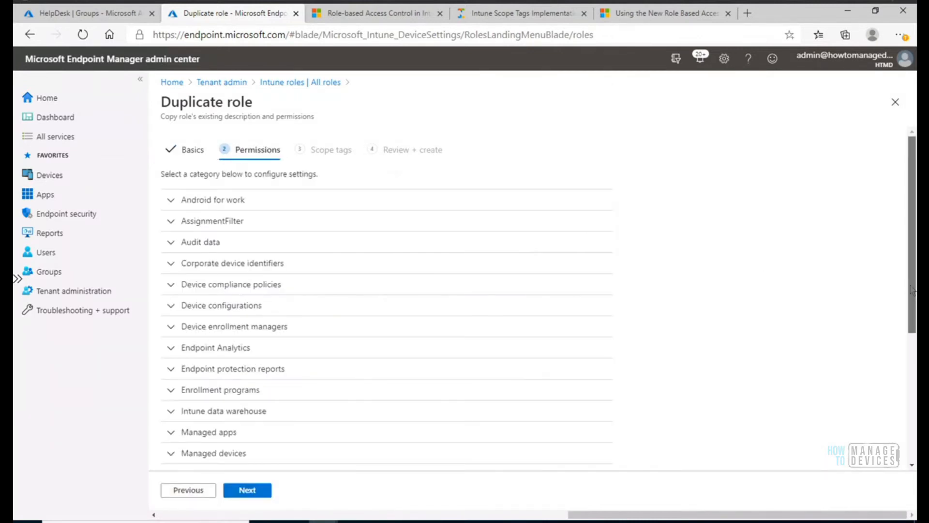
left_click(173, 202)
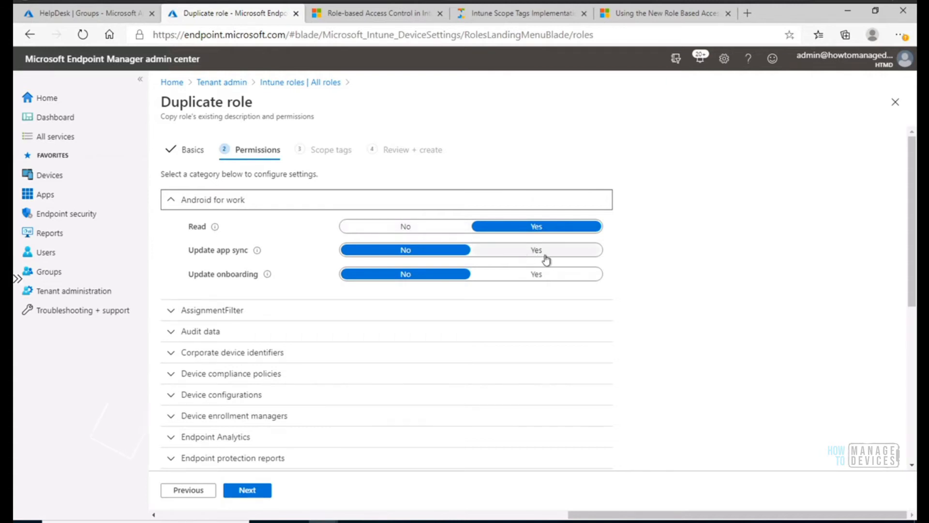
left_click(166, 202)
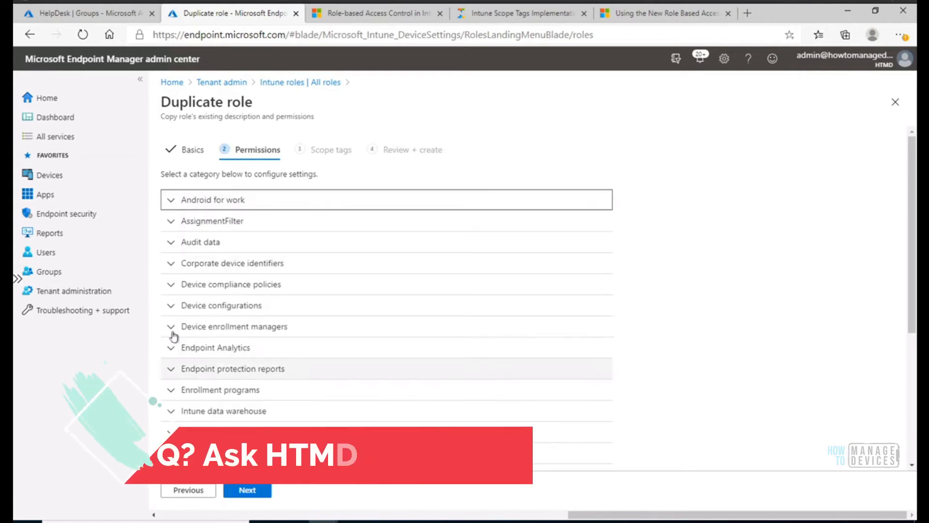
Set the Assign permission under Device configurations to Yes for the duplicated role.
left_click(167, 310)
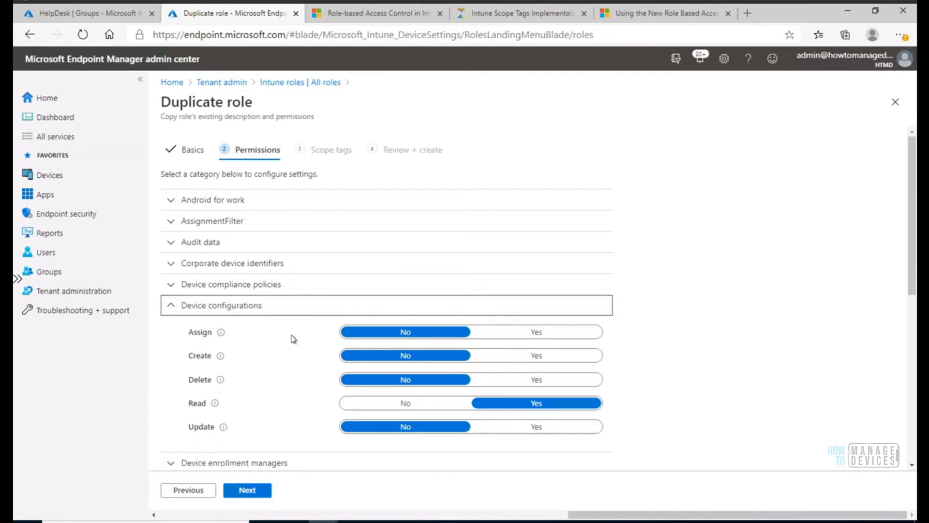
left_click(536, 332)
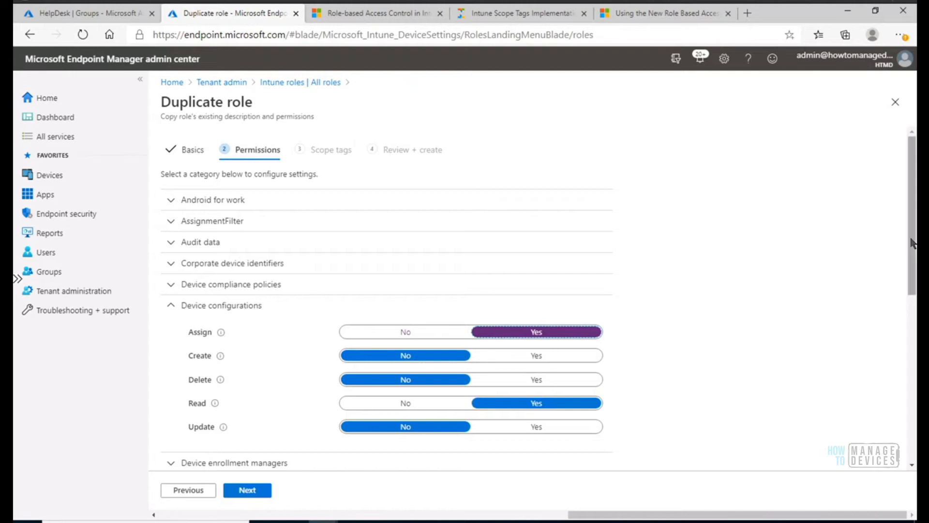
left_click_drag(912, 245, 913, 280)
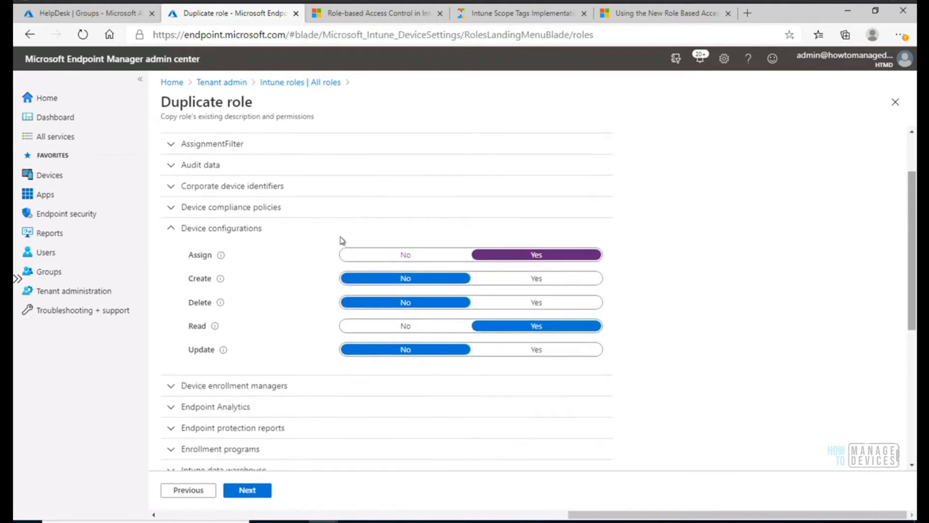
left_click(171, 229)
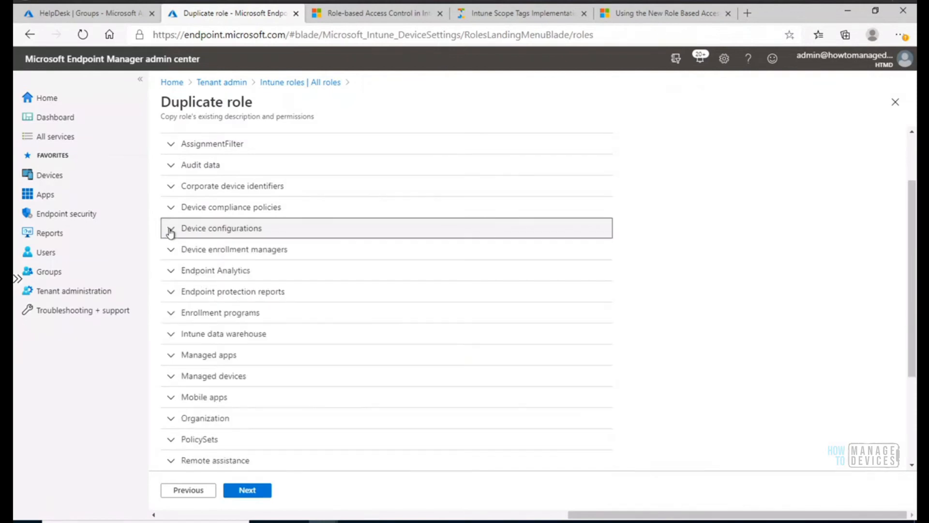
Review the Device enrollment managers and Enrollment programs permissions, including the explanation of Create device.
left_click(171, 249)
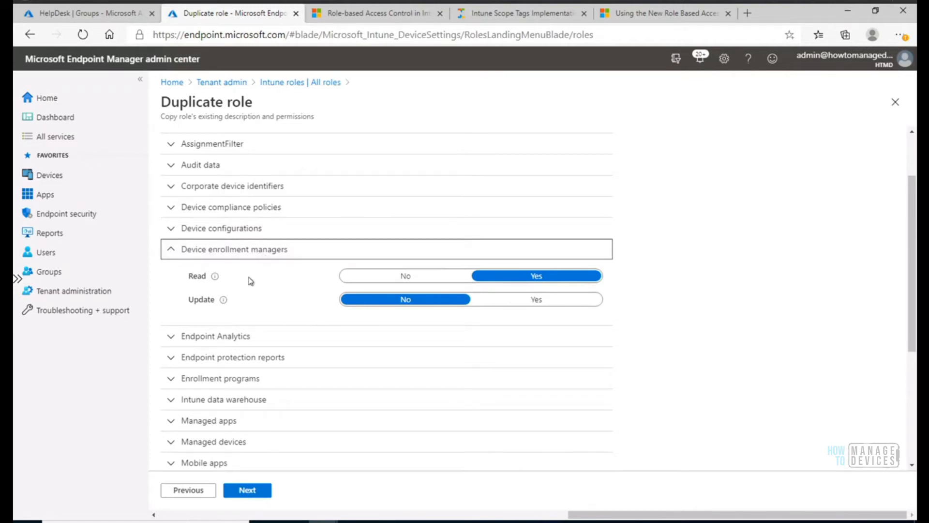
left_click(172, 253)
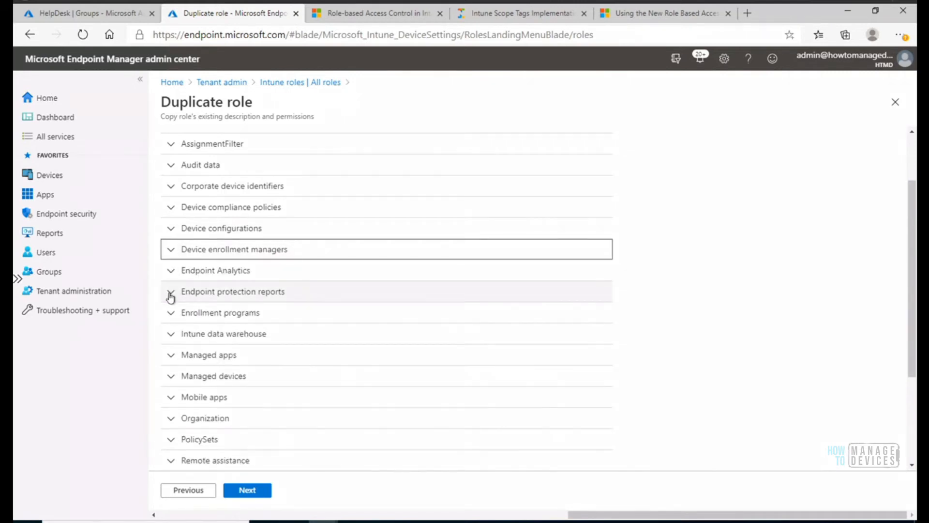
left_click(171, 313)
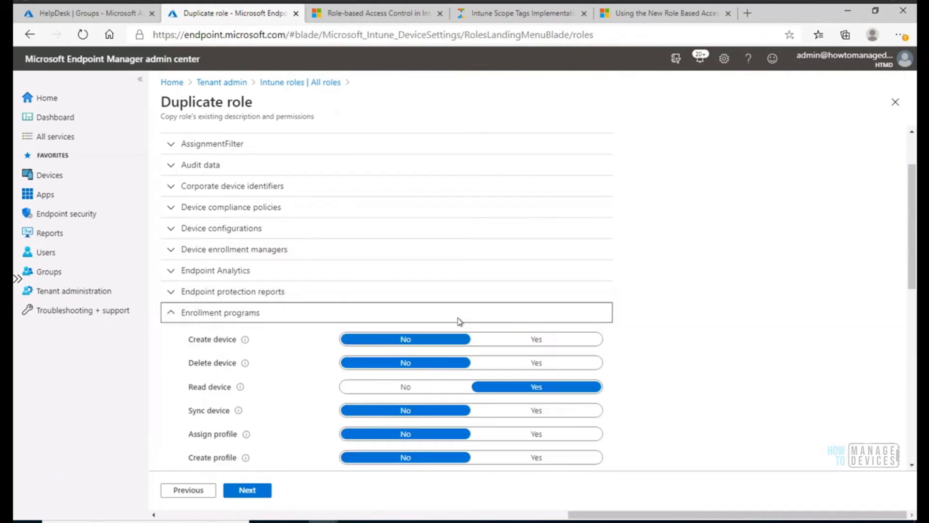
left_click_drag(911, 257, 911, 301)
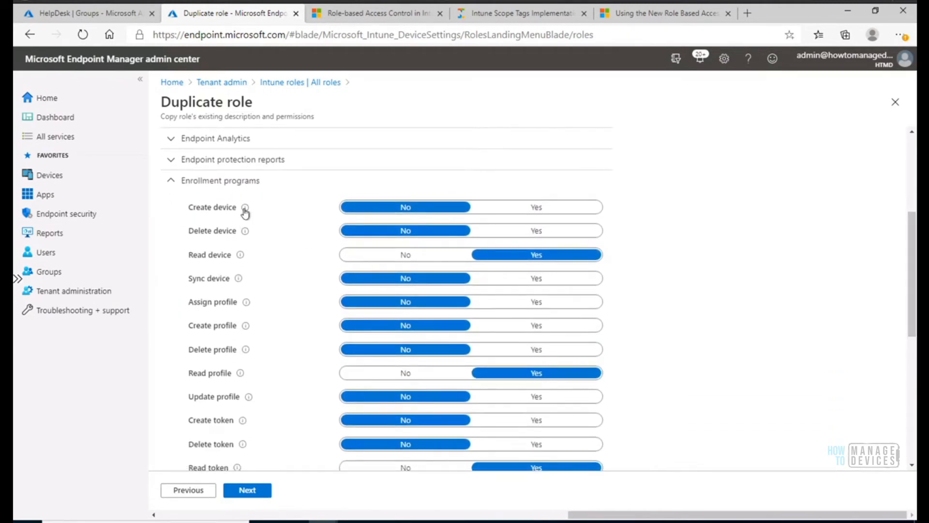
mouse_move(245, 212)
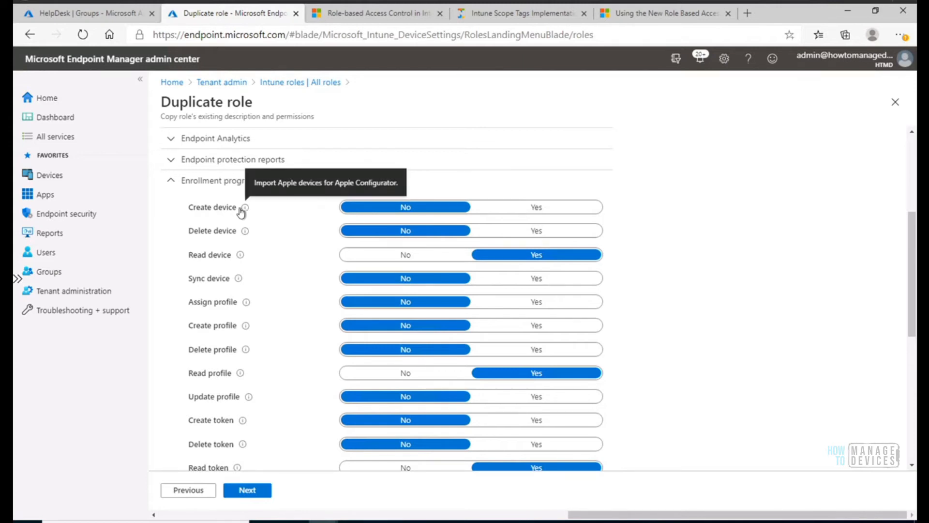
left_click(170, 183)
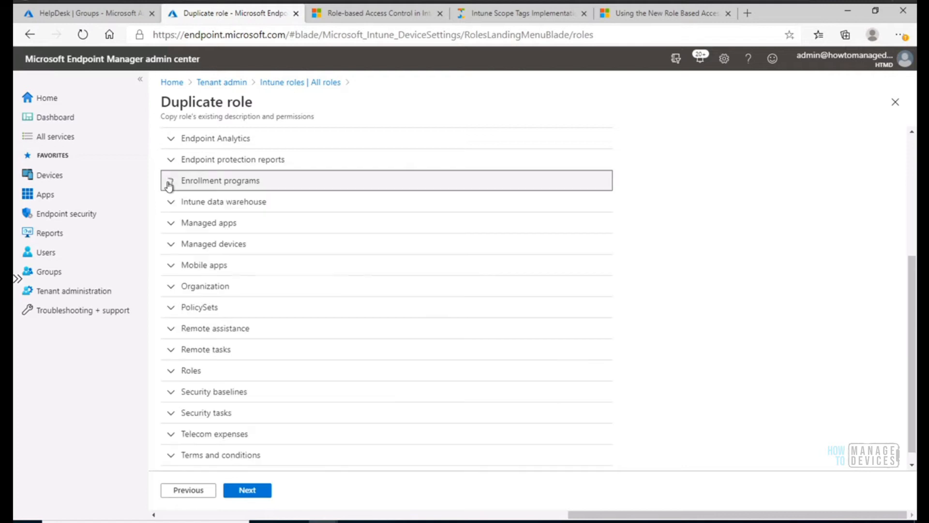
Review the Managed apps and Mobile apps permissions and read what Assign means in each category.
left_click(168, 223)
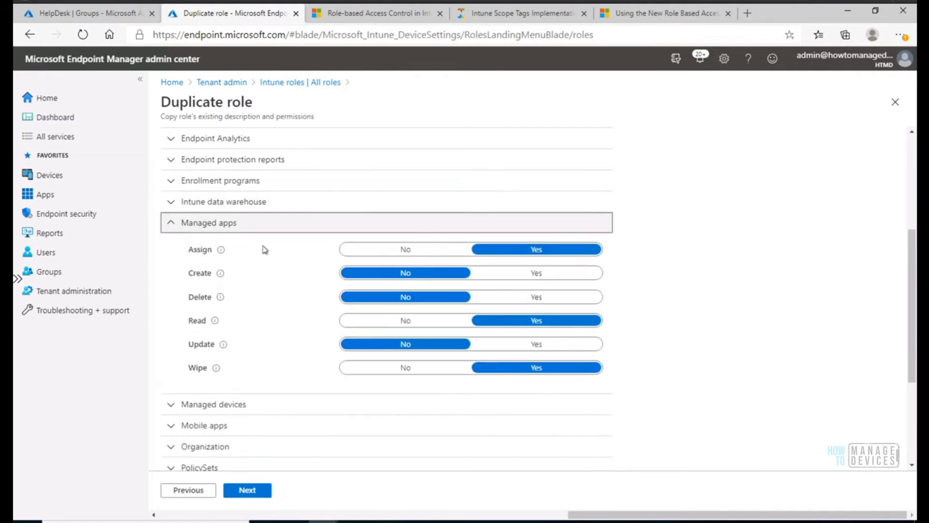
mouse_move(221, 250)
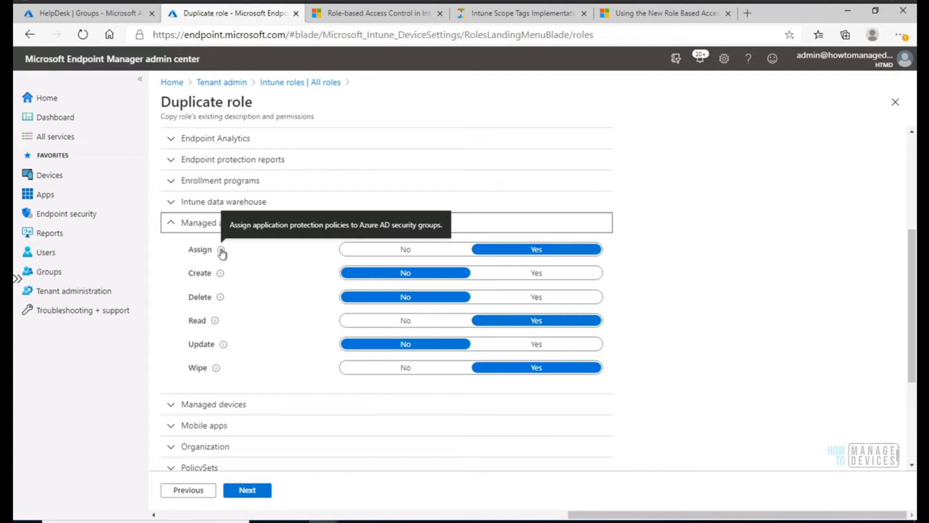
left_click(169, 428)
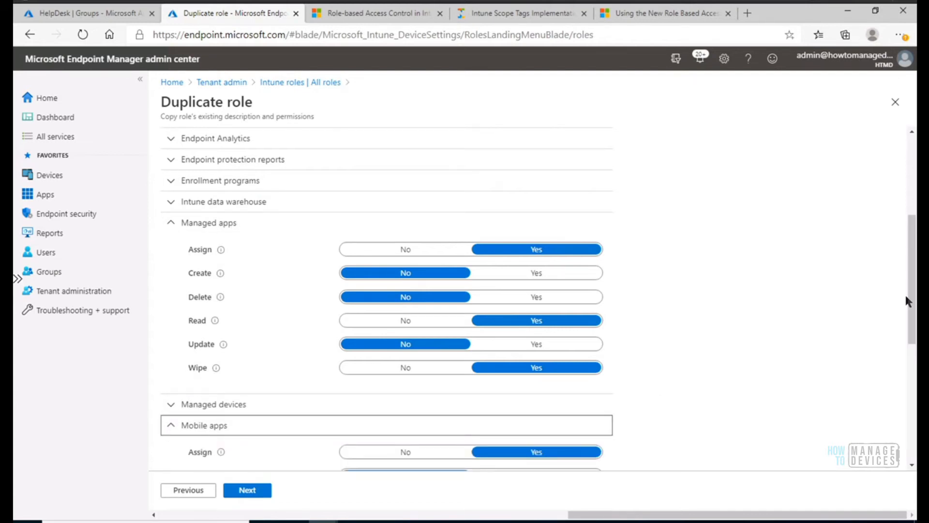
mouse_move(914, 308)
left_mouse_down()
mouse_move(914, 331)
mouse_move(914, 313)
left_mouse_up()
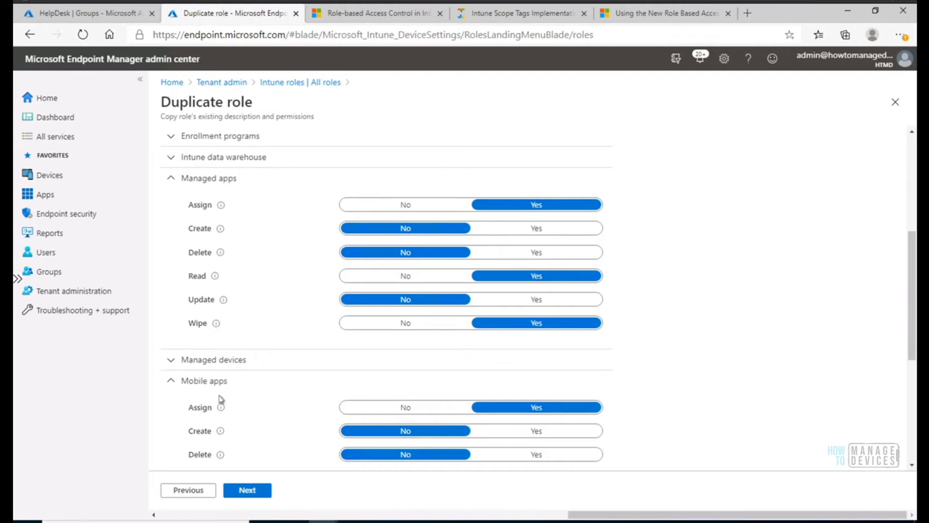
mouse_move(222, 407)
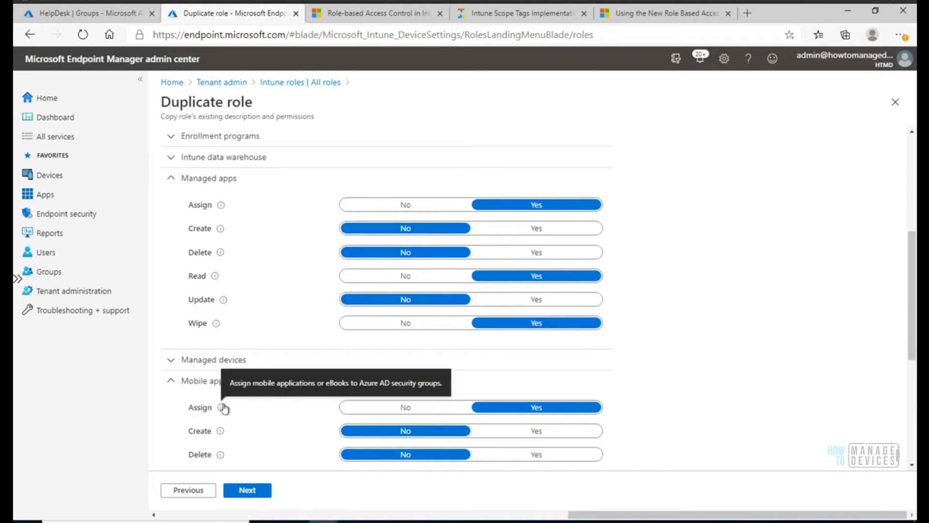
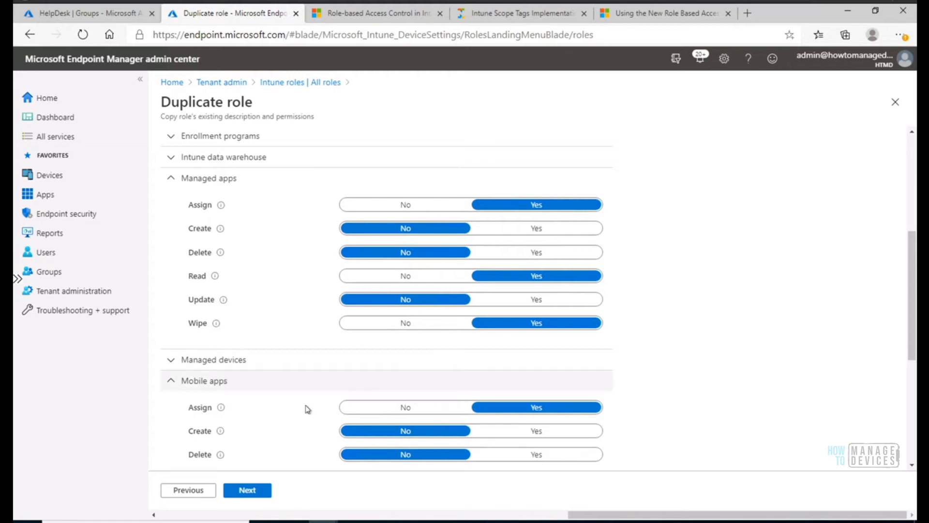
Review the Managed devices permissions and look through the remaining permission categories of the duplicated role.
left_click_drag(914, 333, 913, 416)
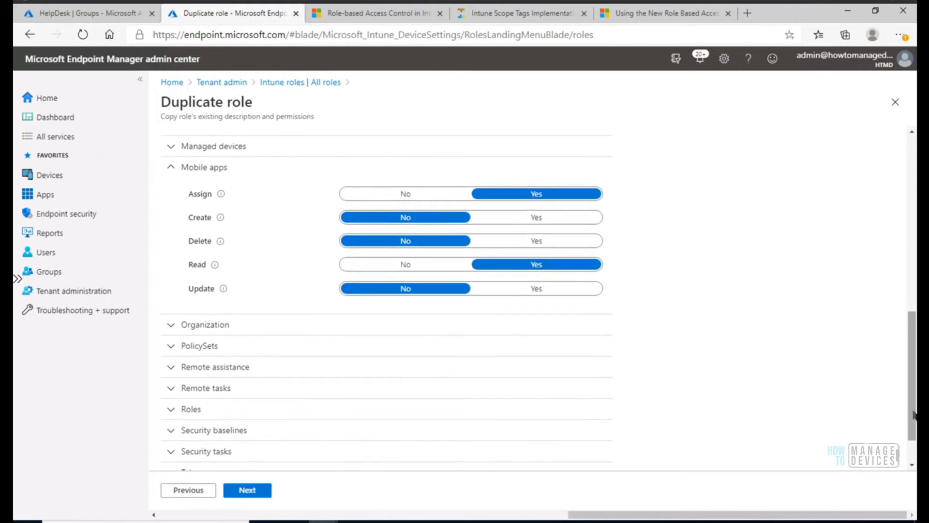
left_click(169, 147)
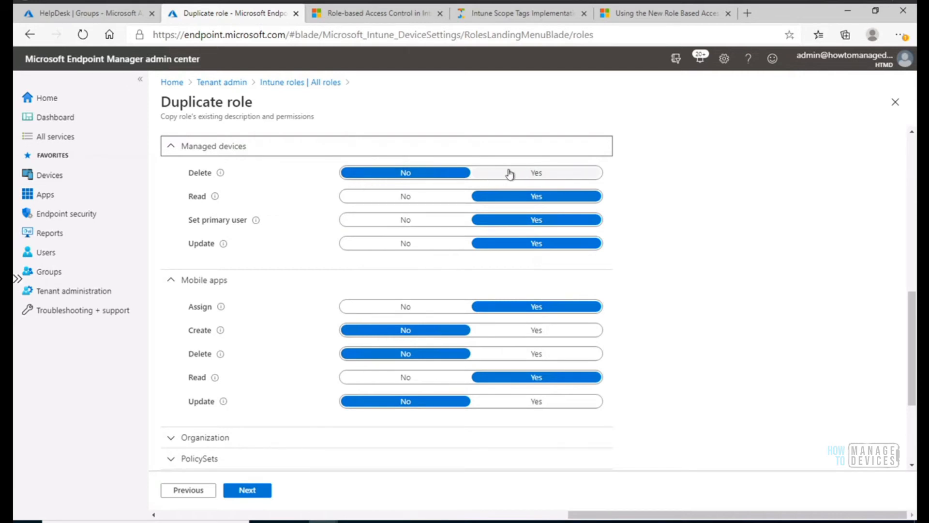
mouse_move(221, 177)
left_click_drag(912, 360, 914, 424)
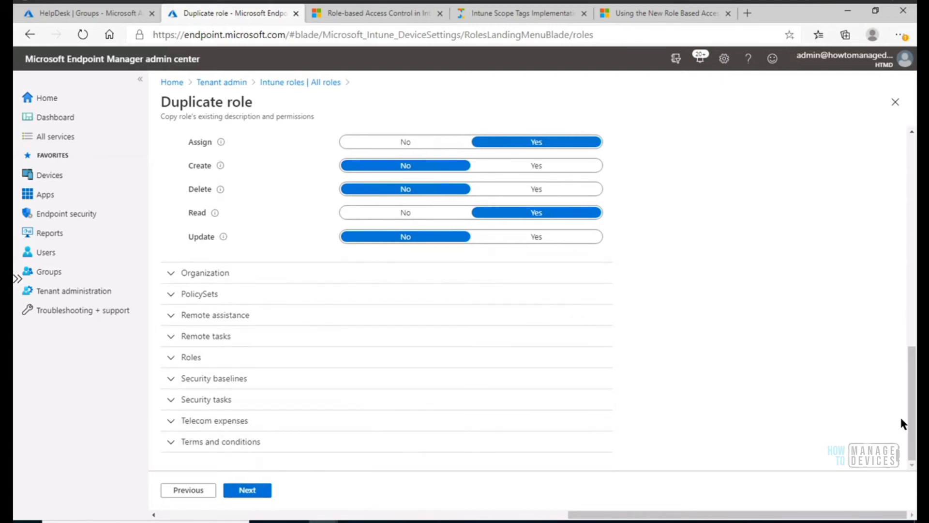
left_click_drag(912, 421, 912, 448)
Add the Help Desk scope tag to the duplicated role and remove the Default tag.
left_click(262, 494)
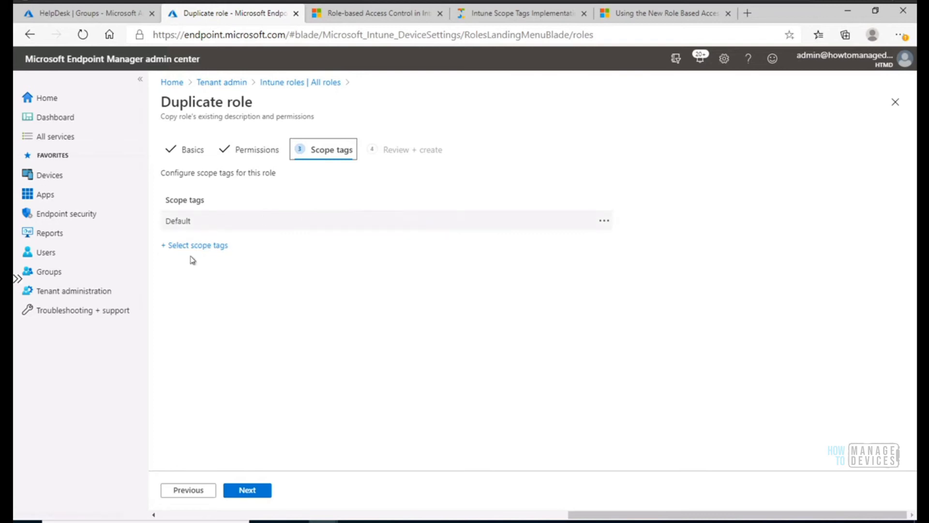
left_click(208, 246)
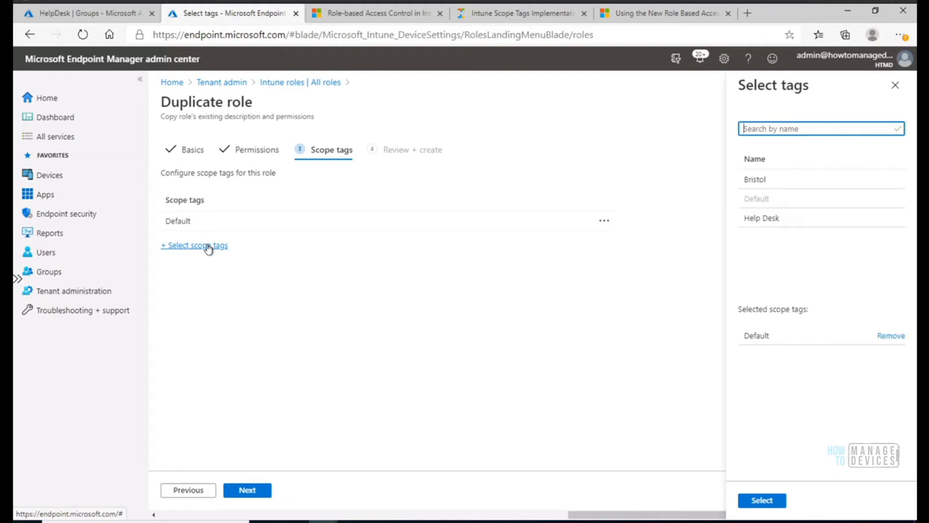
left_click(767, 219)
left_click(766, 219)
left_click(762, 500)
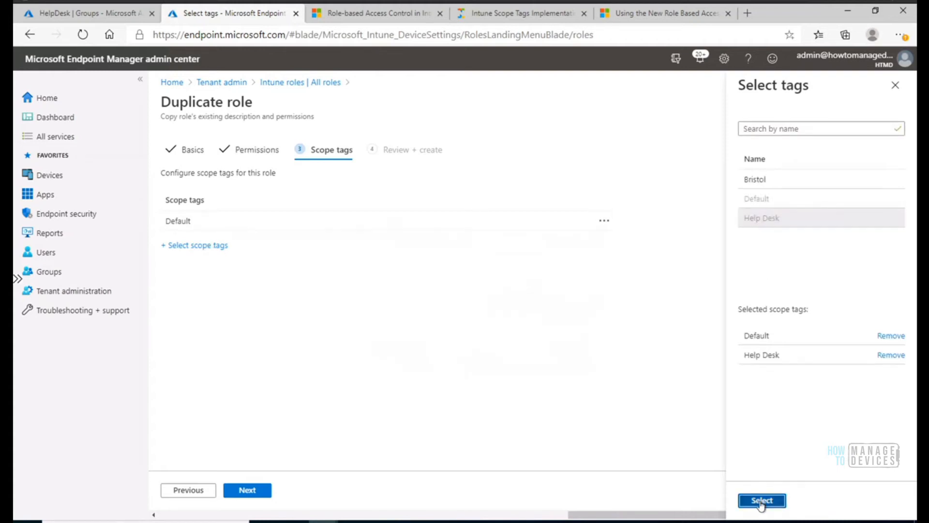
left_click(603, 221)
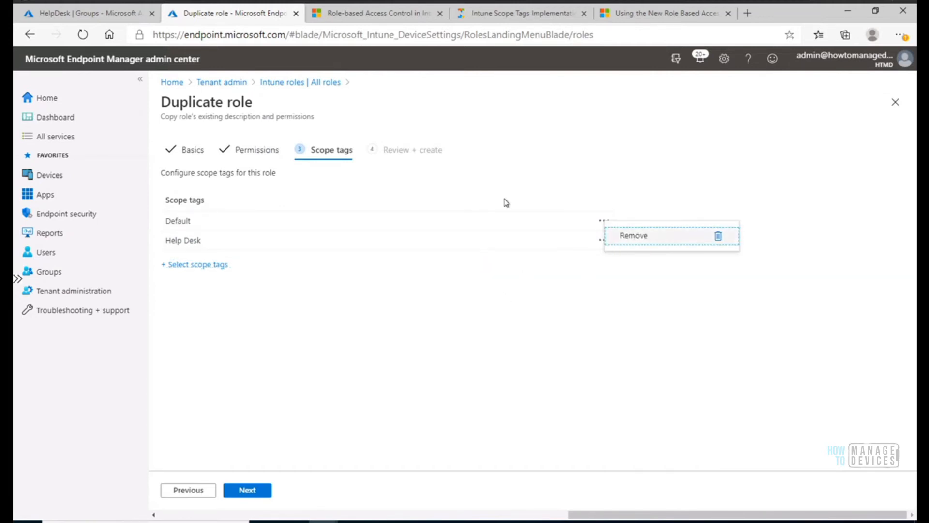
left_click(651, 237)
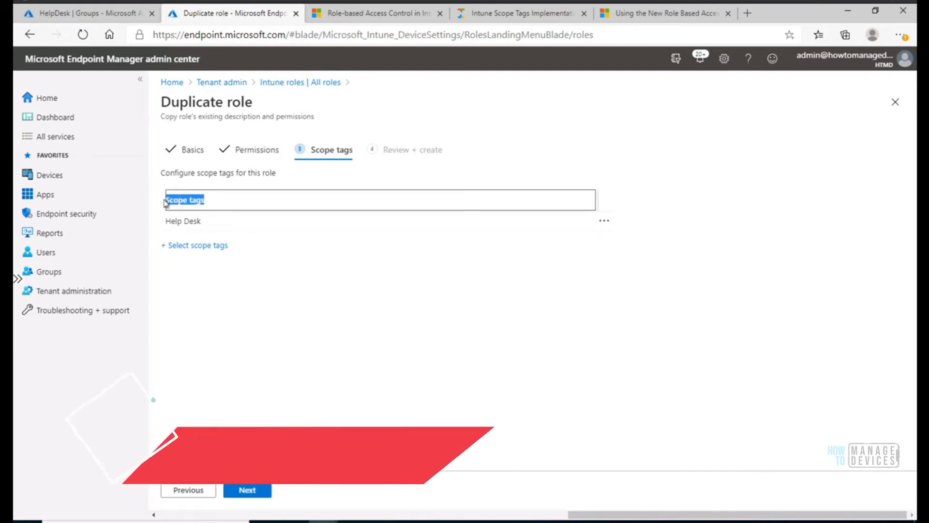
left_click(255, 490)
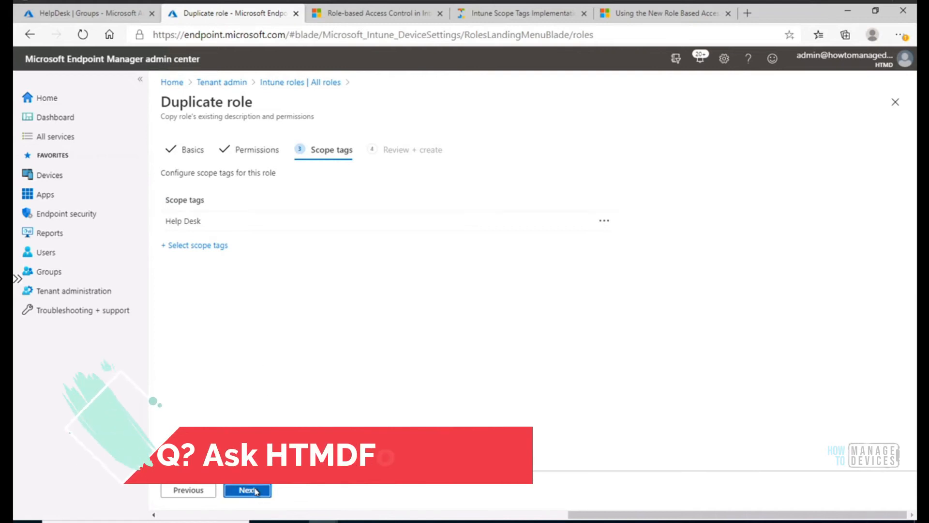
left_click(188, 490)
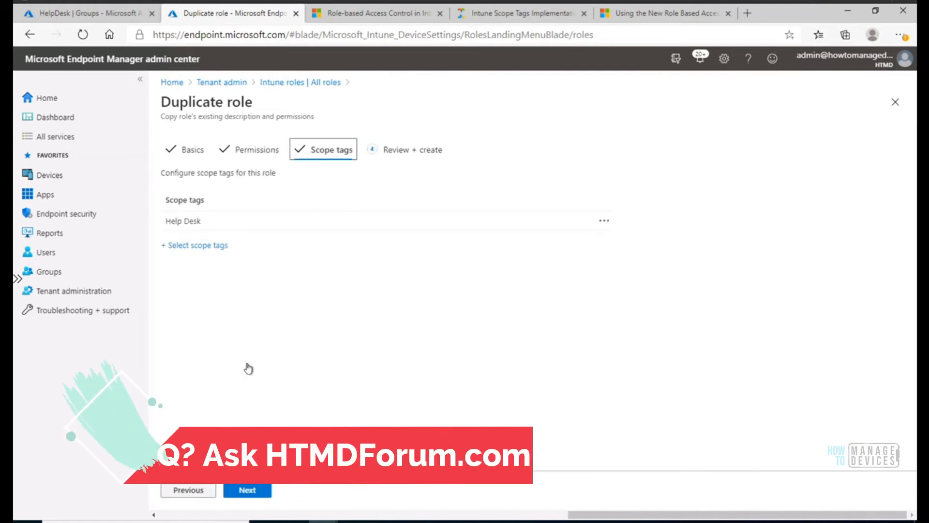
left_click(210, 250)
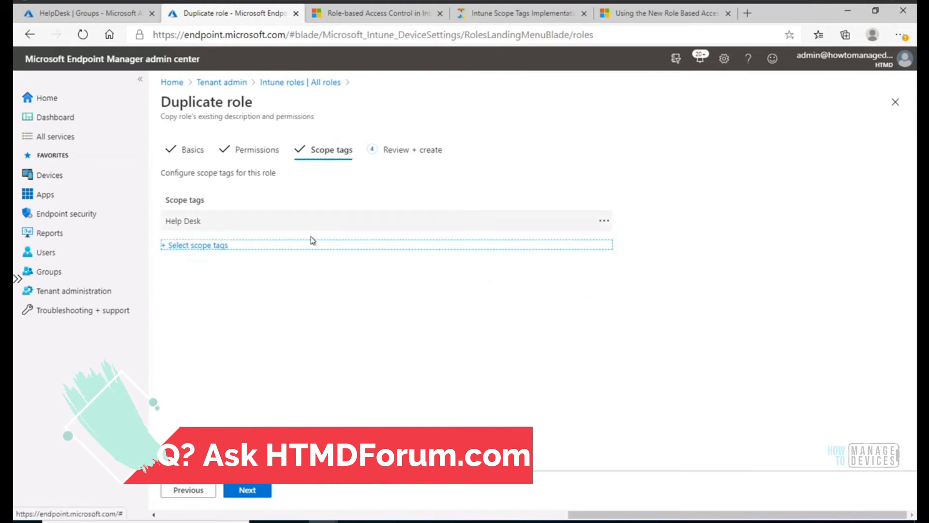
left_click(216, 251)
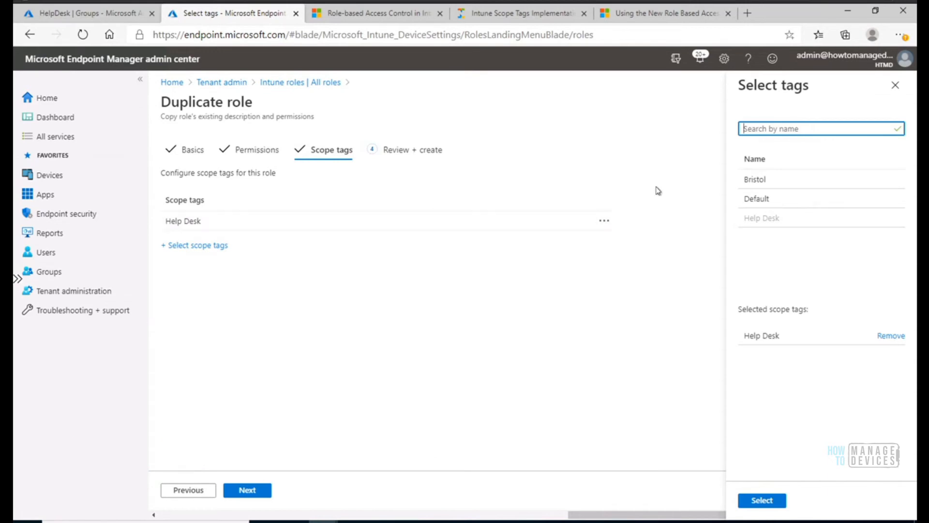
left_click(764, 180)
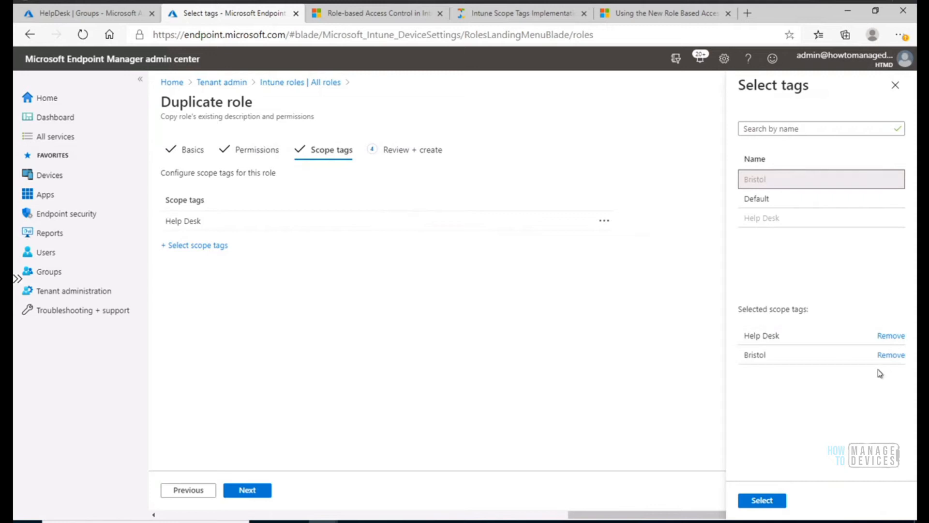
left_click(891, 355)
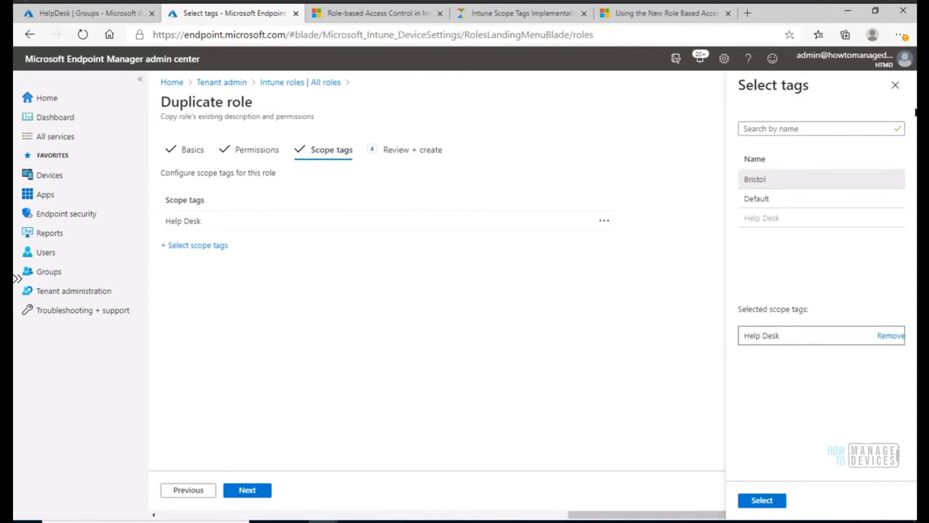
left_click(894, 87)
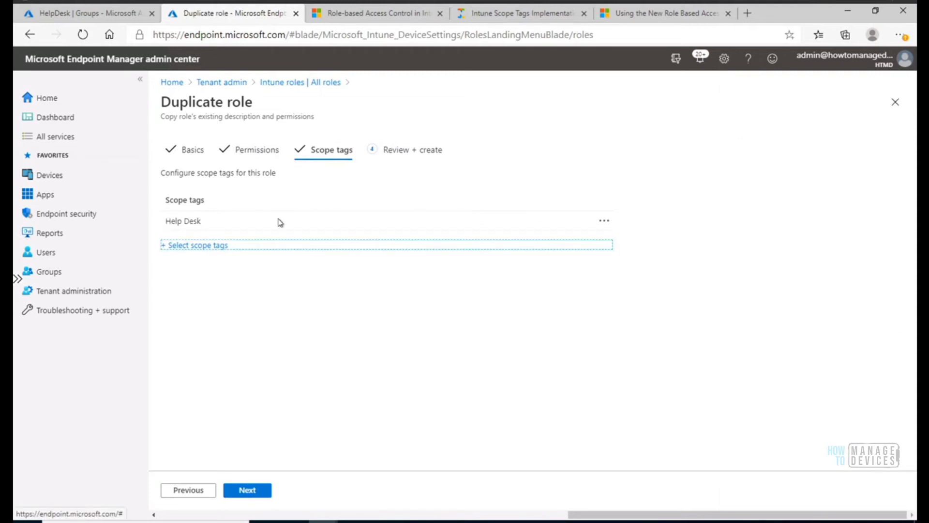
Check the Help Desk scope tag and the role summary, and create the HTMD Help Desk Role.
mouse_move(201, 222)
left_mouse_down()
mouse_move(164, 222)
mouse_move(201, 220)
left_mouse_up()
left_click(164, 223)
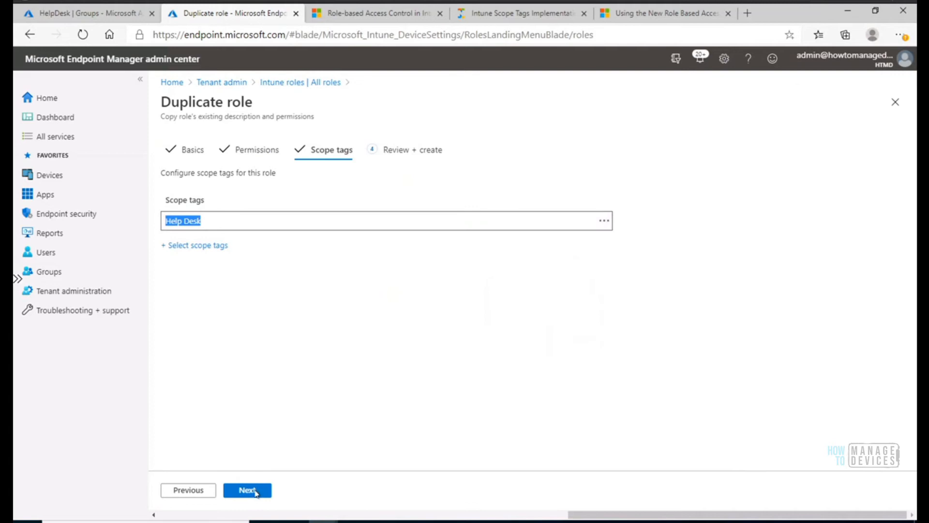
left_click(248, 490)
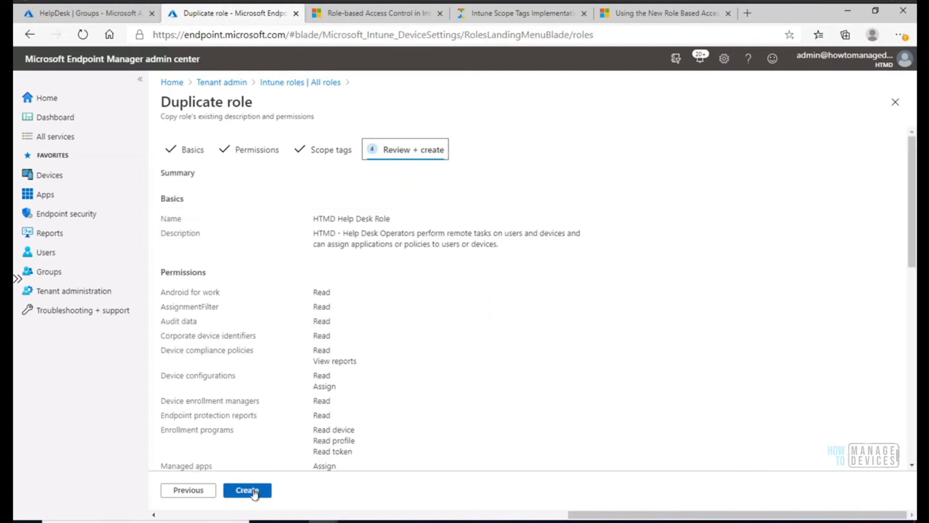
left_click_drag(914, 205, 903, 414)
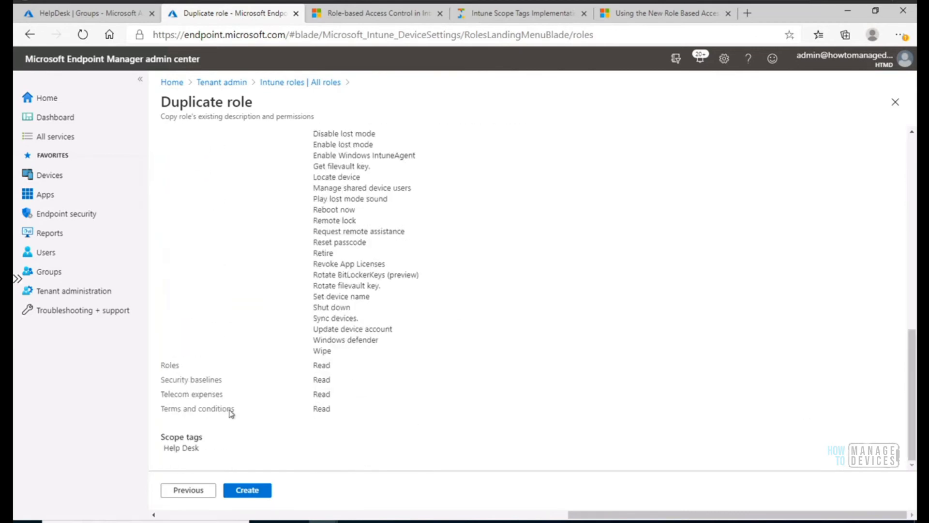
left_click_drag(202, 446, 166, 435)
left_click(252, 491)
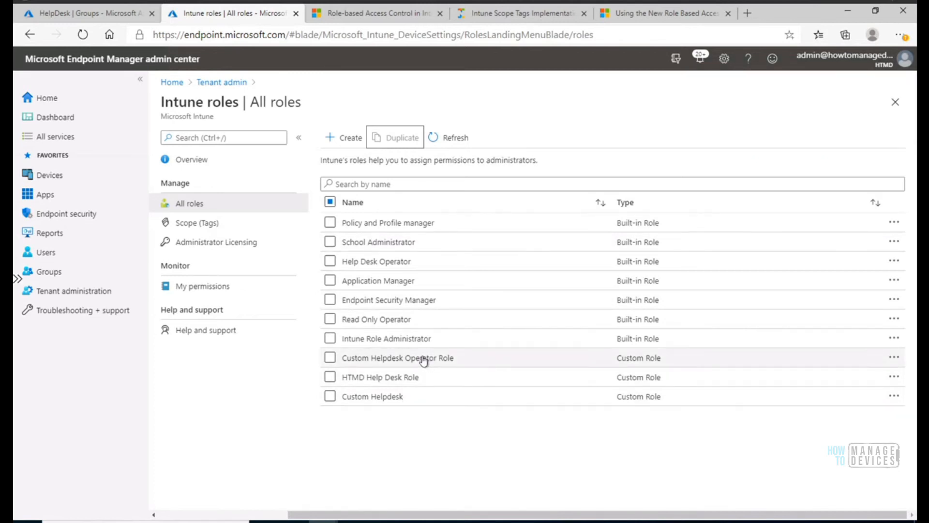
Start a new assignment for the HTMD Help Desk Role, with HTMD Help Desk Admin as both name and description.
left_click(387, 379)
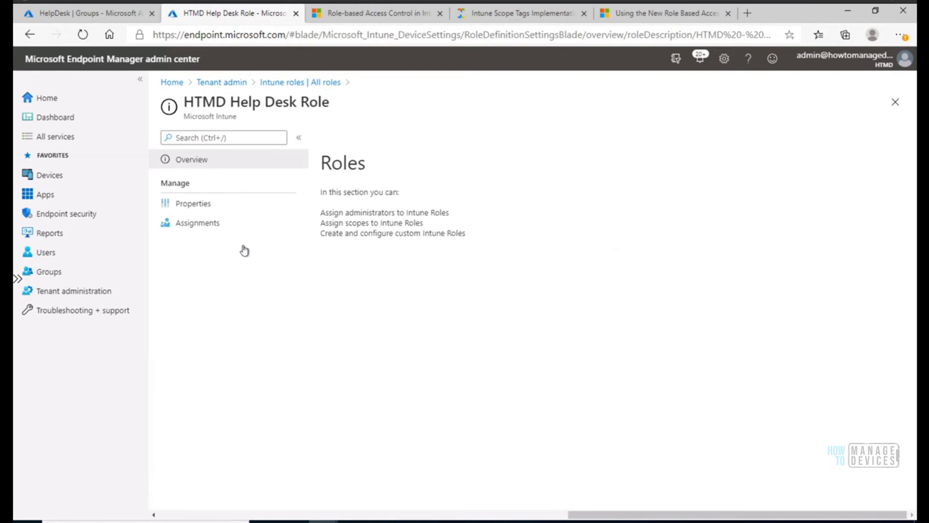
left_click(209, 226)
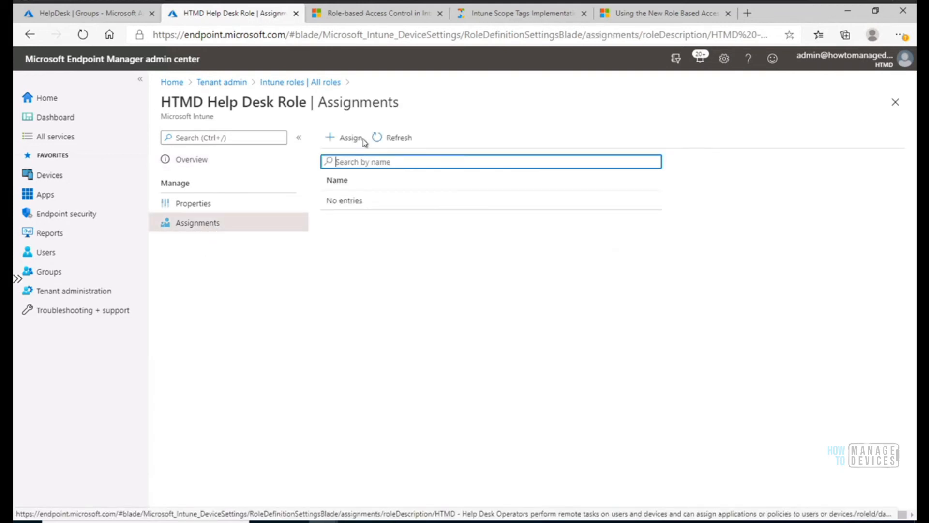
left_click(344, 138)
left_click(346, 175)
type("HTMD Help Desk Admin")
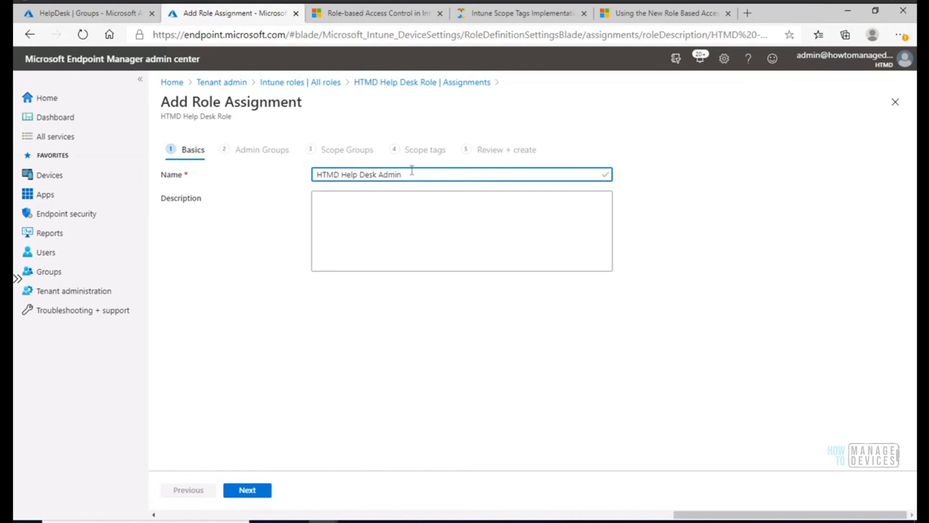
left_click_drag(429, 173, 314, 174)
key("ctrl+c")
left_click(344, 211)
key("ctrl+v")
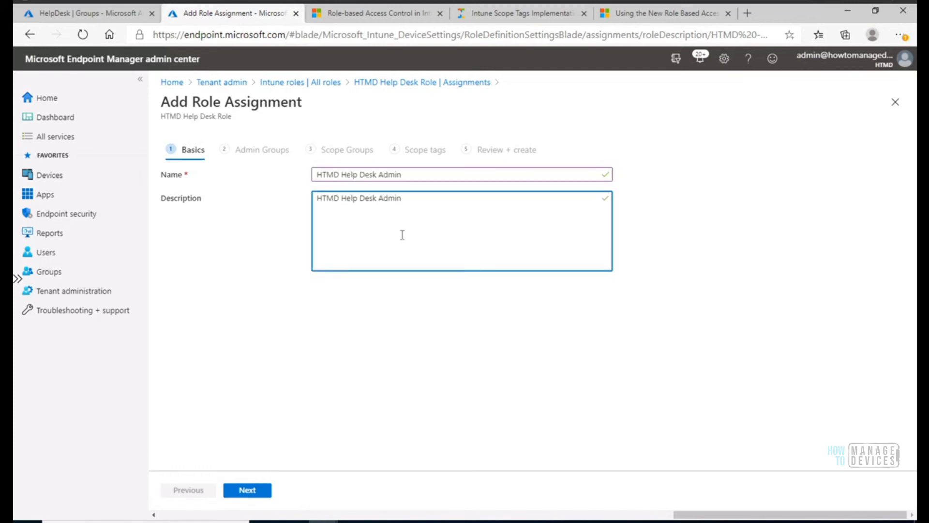
Include the Help Desk Users group as the admin group of the role assignment.
left_click(251, 490)
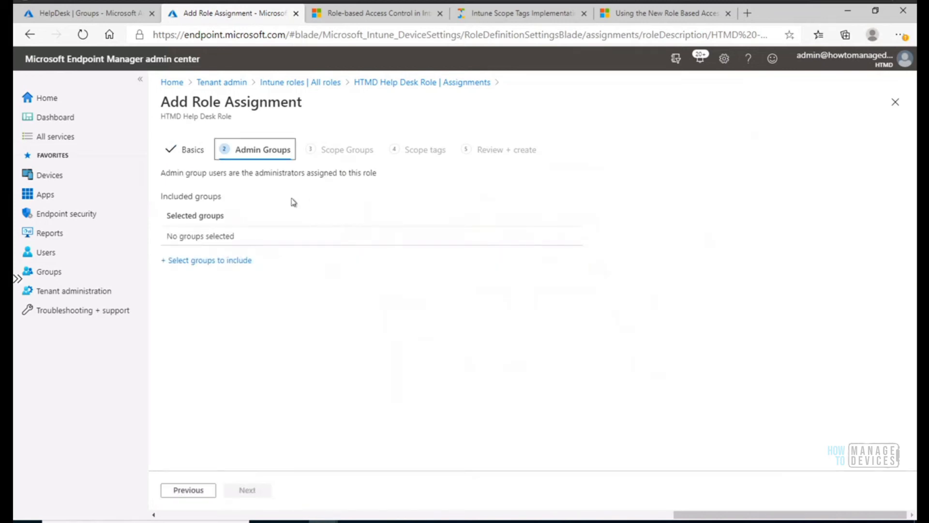
left_click(217, 264)
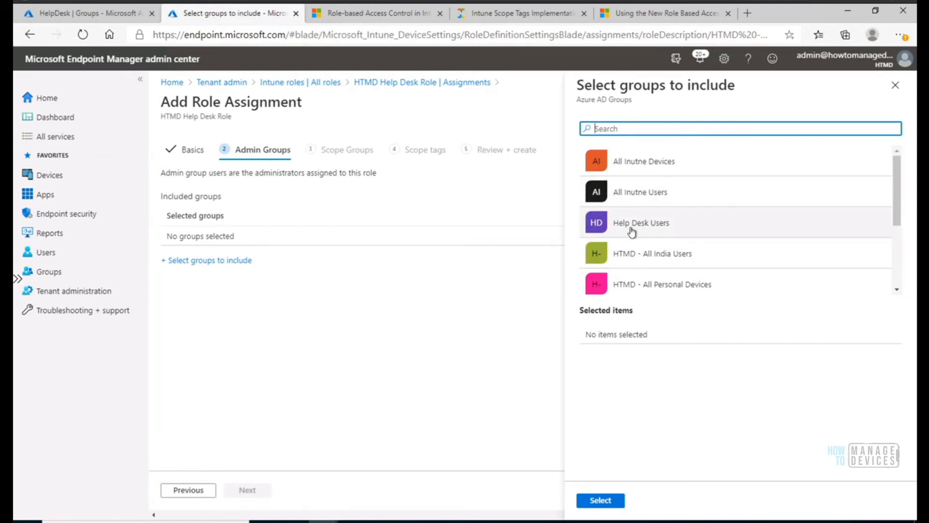
left_click(656, 233)
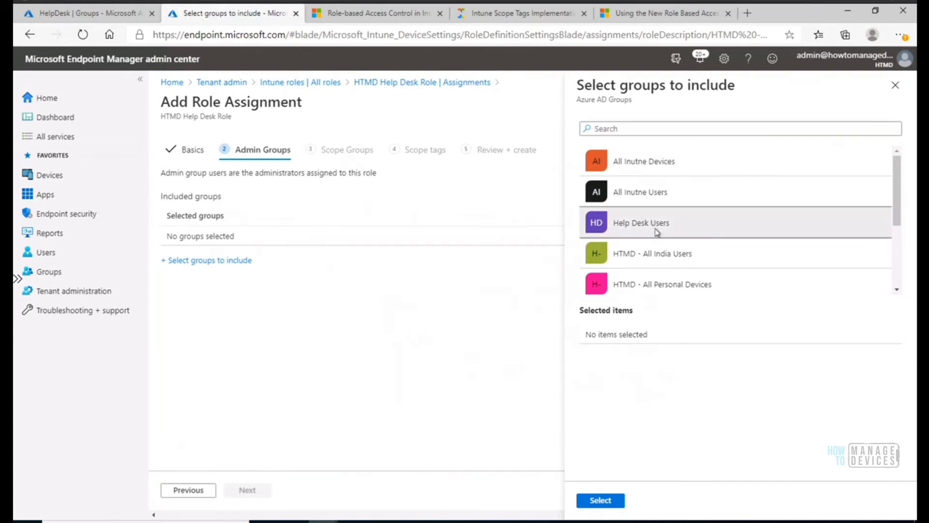
left_click(593, 501)
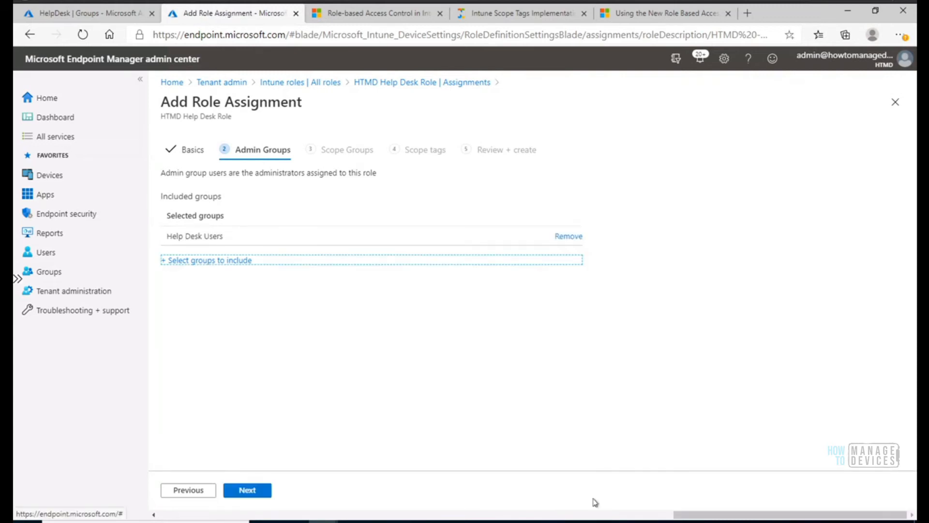
Check the HelpDesk user's group memberships in the Azure portal against the selected admin group, and return to the role assignment.
left_click(124, 19)
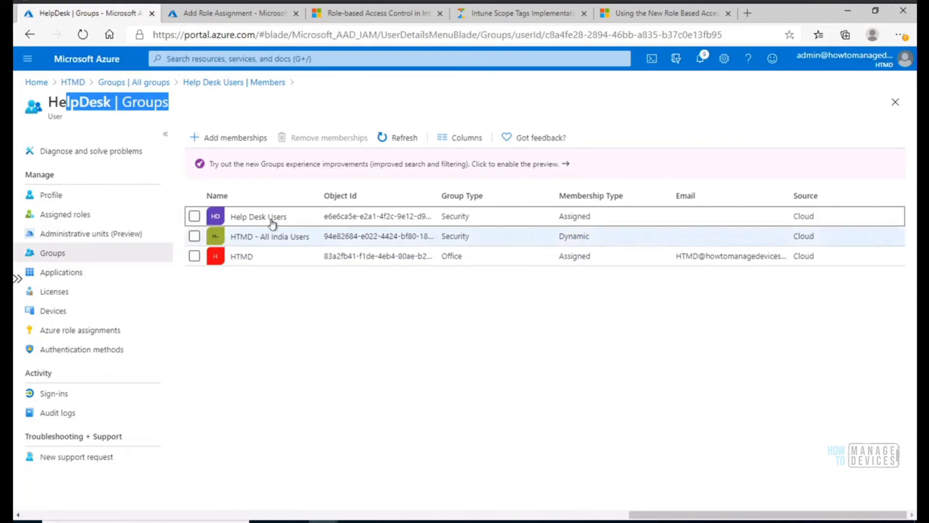
left_click_drag(49, 103, 47, 103)
left_click(116, 105)
left_click_drag(112, 104, 48, 103)
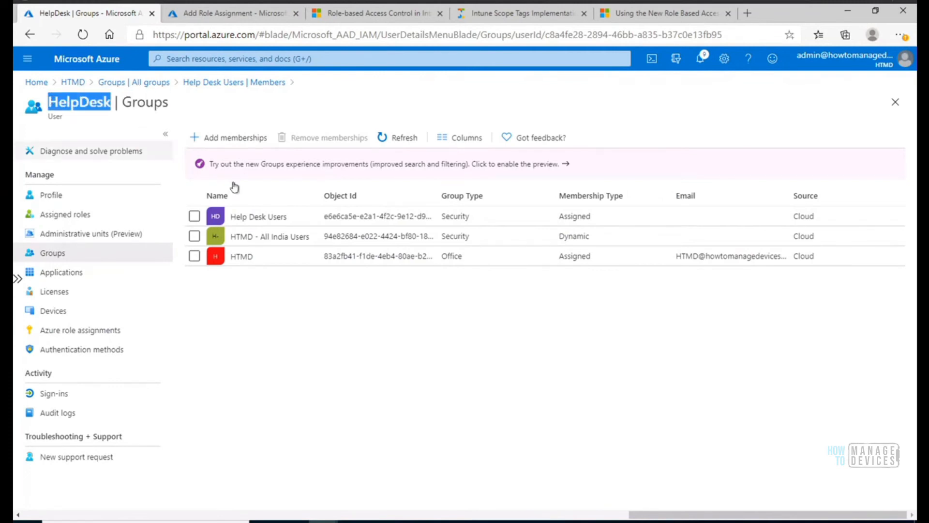
left_click_drag(122, 103, 166, 104)
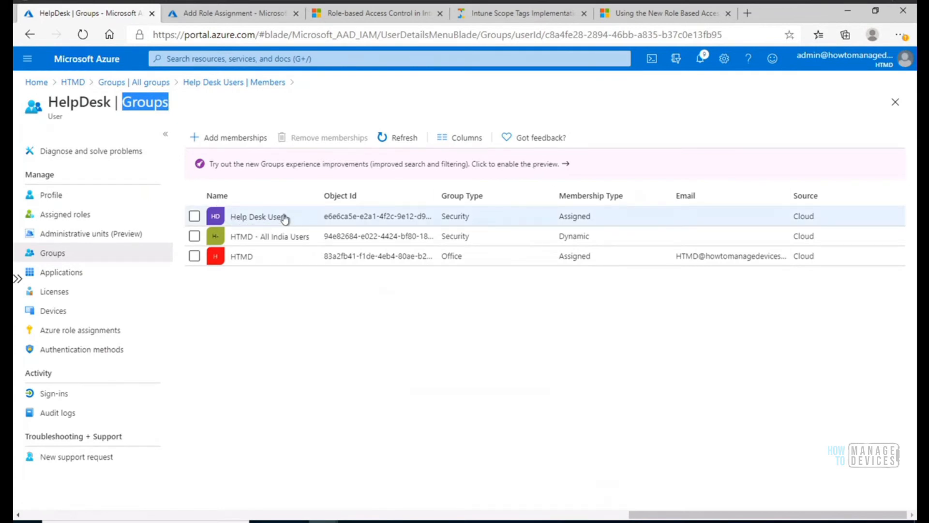
left_click(239, 19)
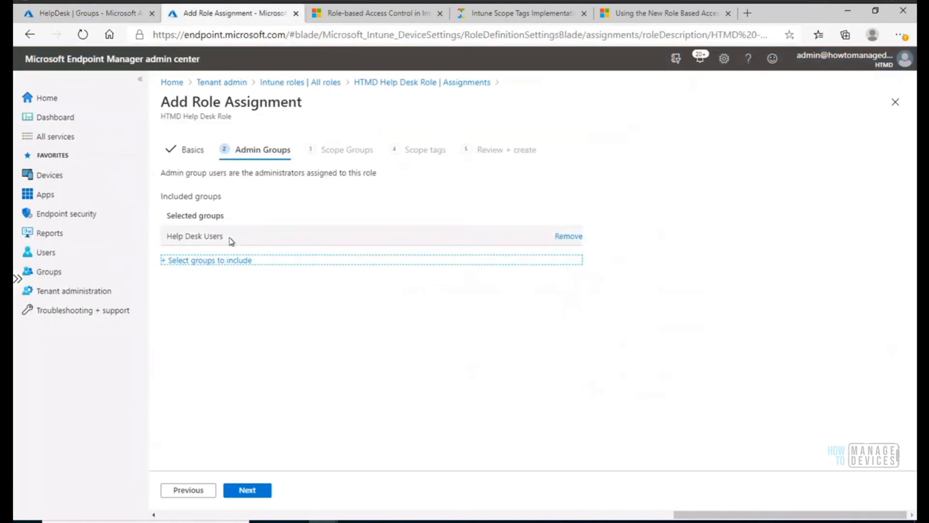
left_click_drag(233, 244, 164, 242)
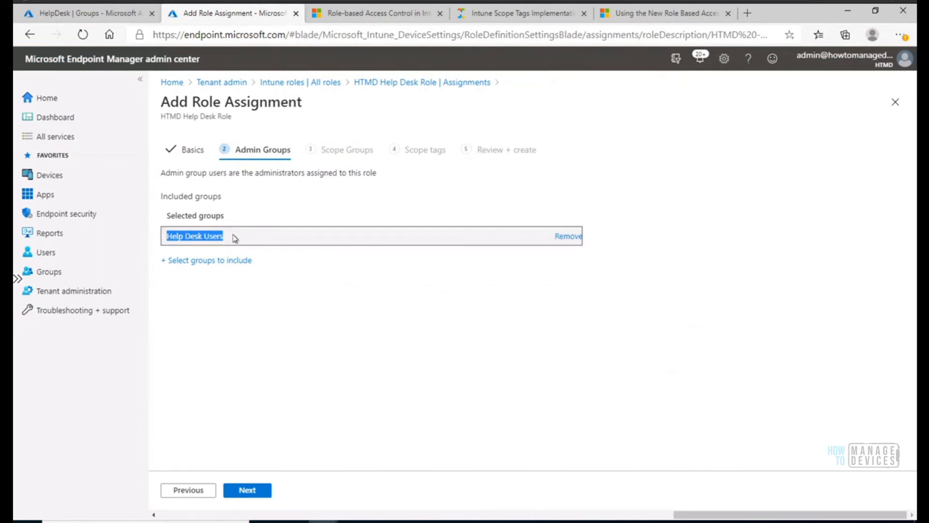
Continue to the assignment's scope groups and review the Assign to options, keeping Selected groups.
left_click(254, 491)
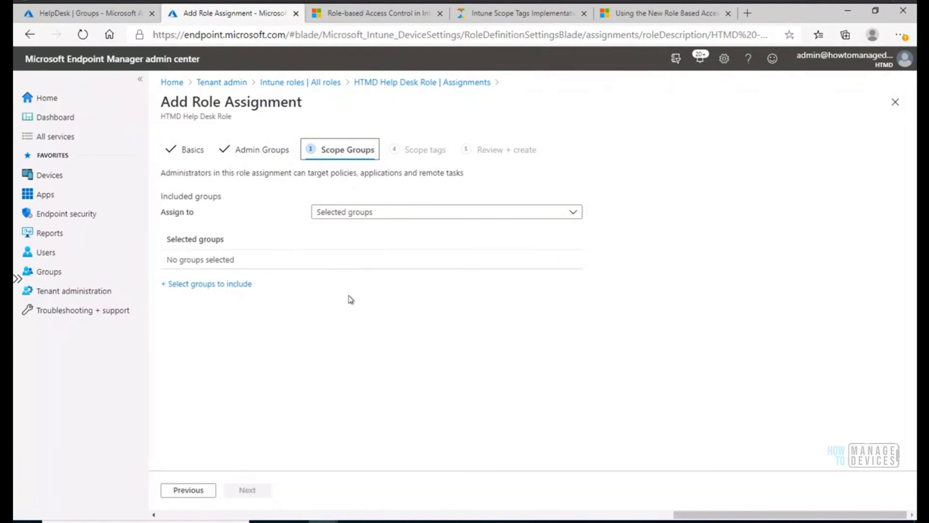
left_click(379, 210)
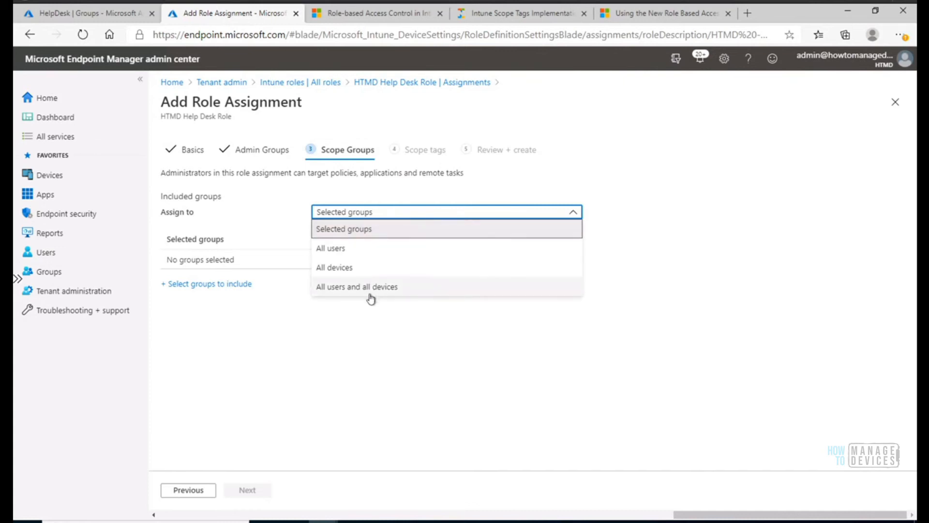
left_click(361, 335)
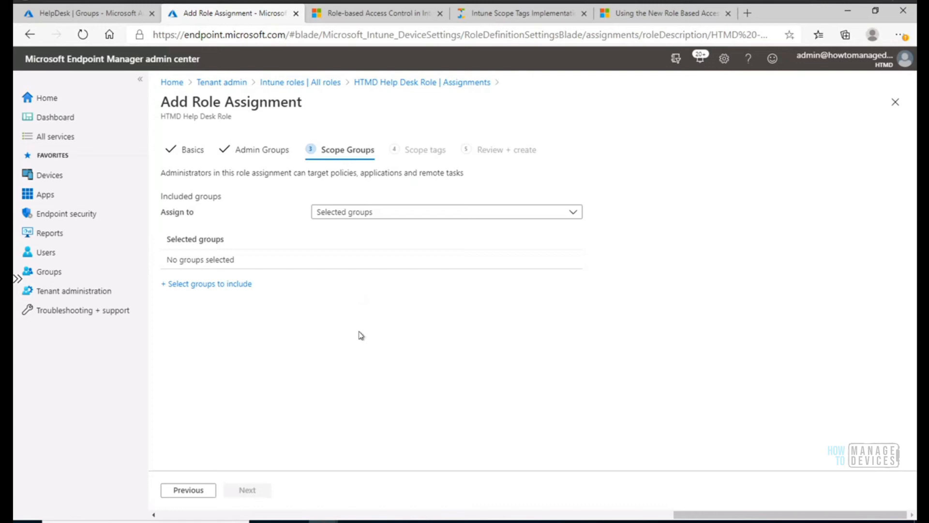
Pick HTMD - All Personal Devices and HTMD - All India Users as the groups to include in the assignment's scope groups.
left_click(238, 285)
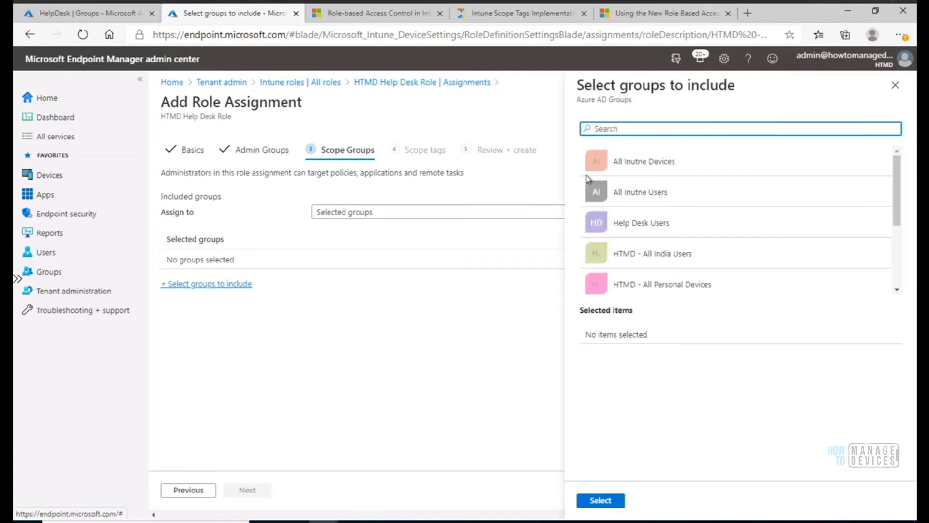
left_click_drag(898, 195, 901, 230)
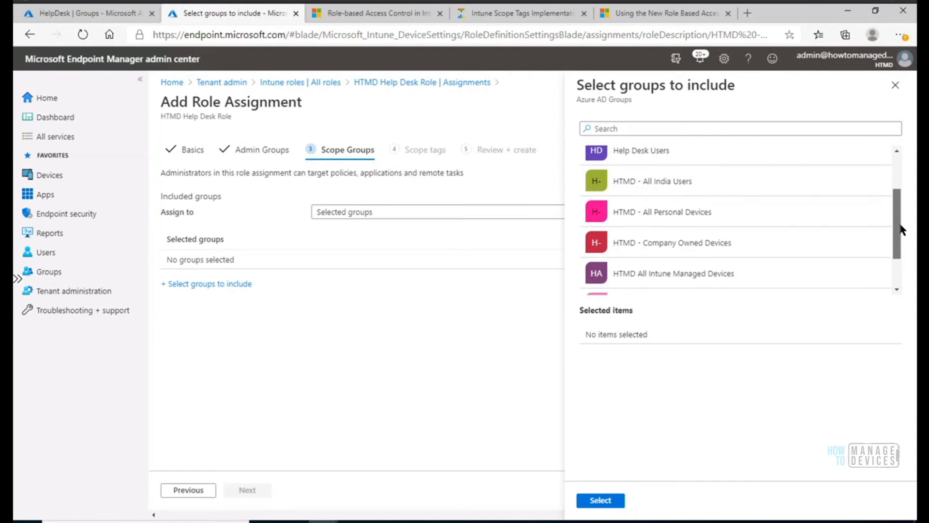
left_click(671, 216)
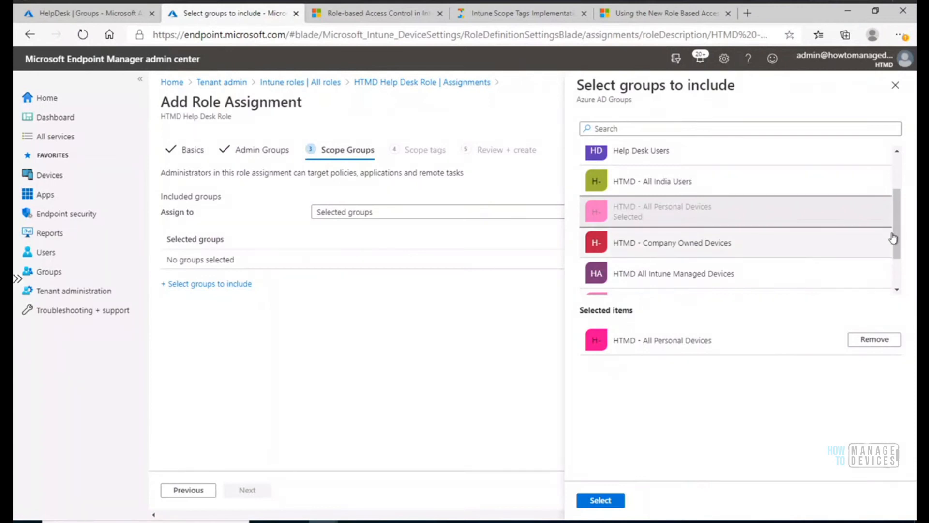
left_click_drag(897, 239, 903, 264)
scroll(683, 215, "up", 3)
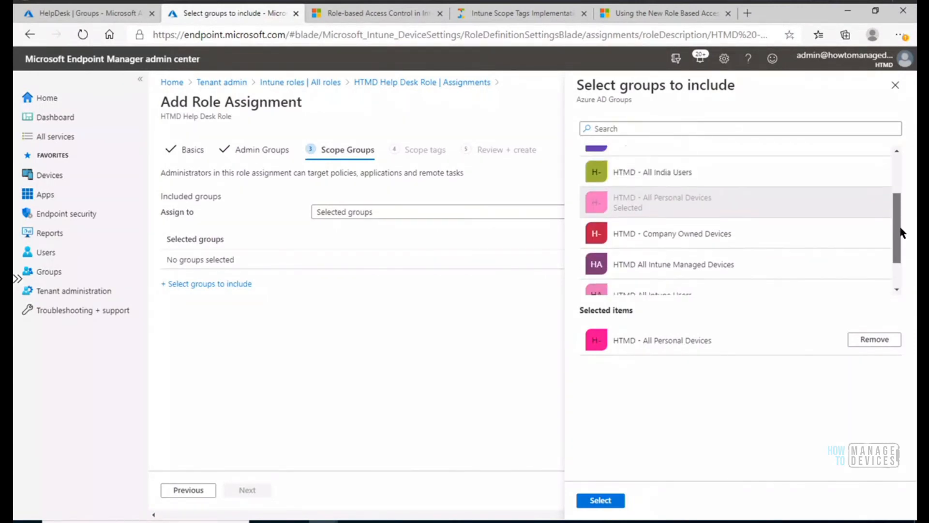
left_click(682, 215)
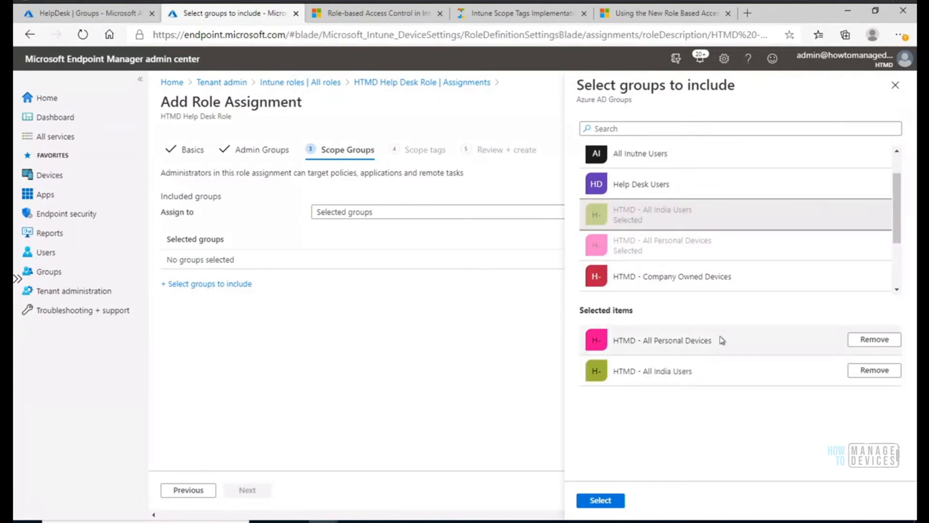
left_click_drag(703, 377, 616, 370)
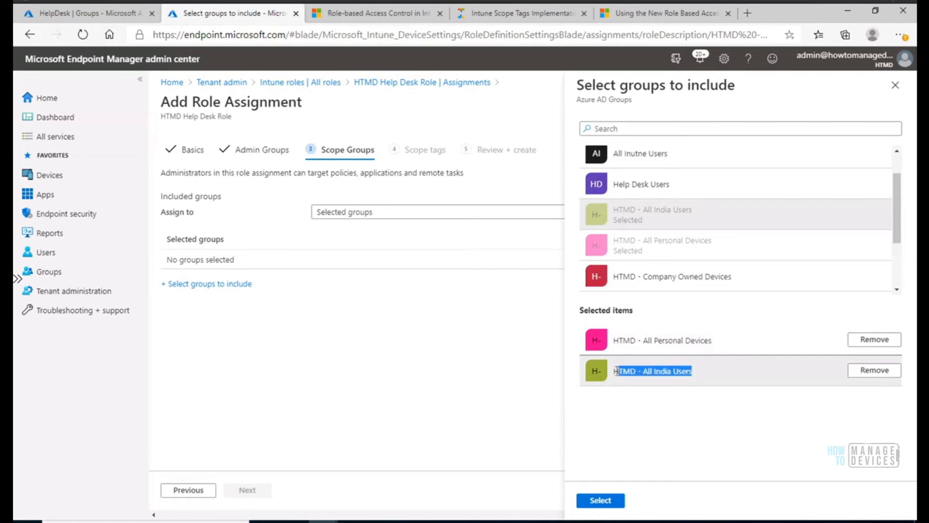
Switch to the Azure portal and examine the members of the HTMD - All Personal Devices group.
left_click(116, 14)
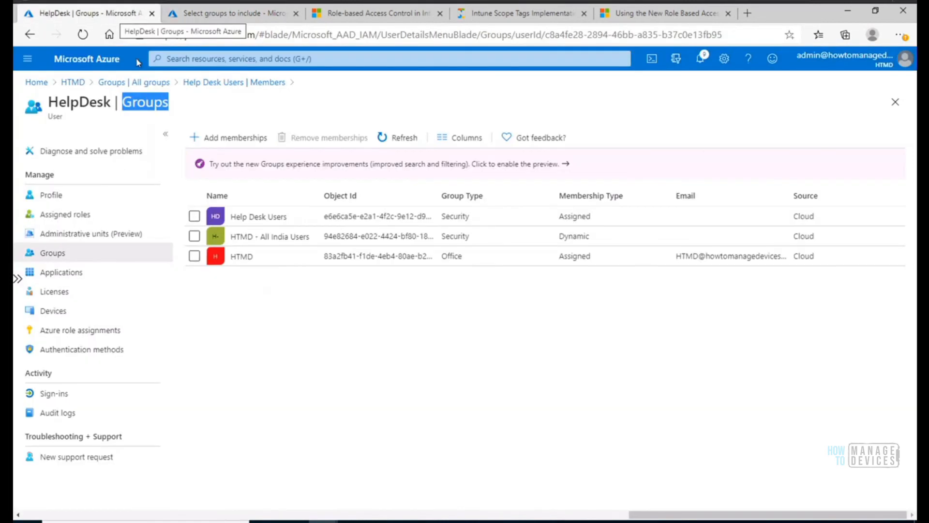
left_click(111, 85)
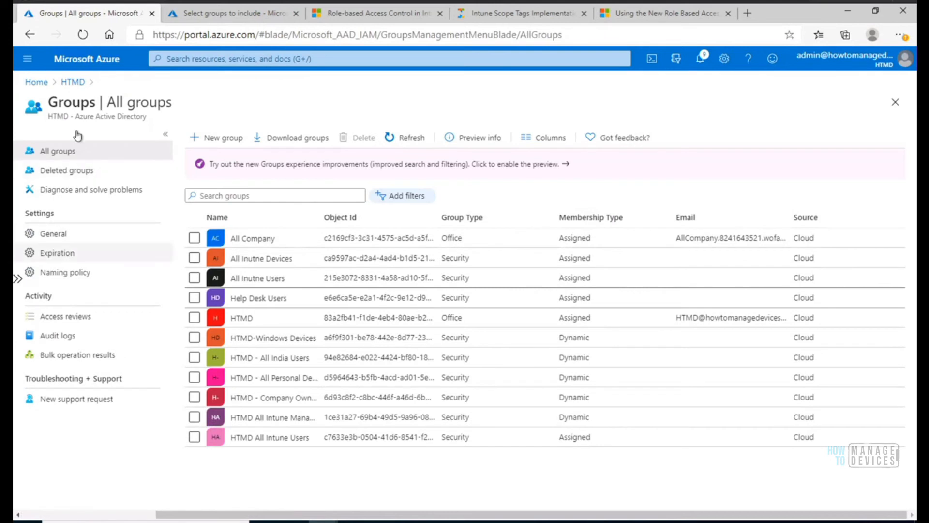
left_click(58, 153)
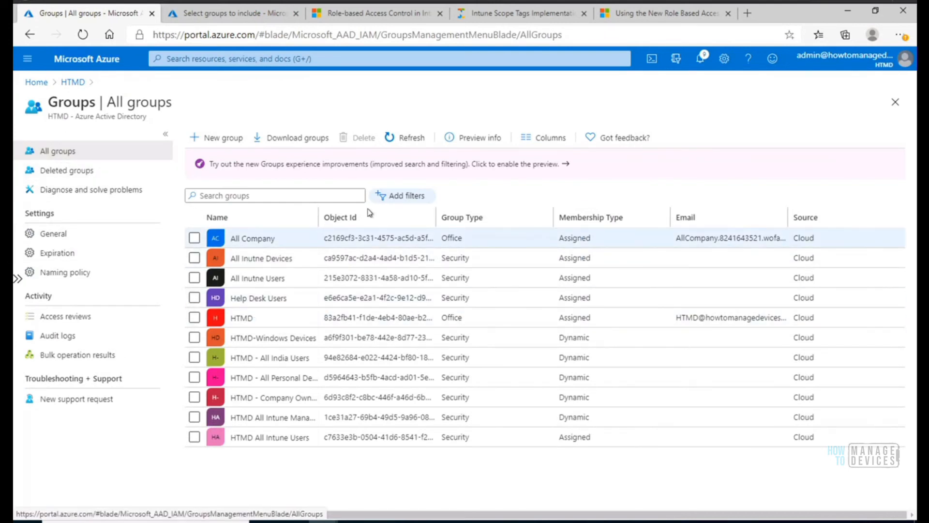
left_click_drag(367, 209, 479, 202)
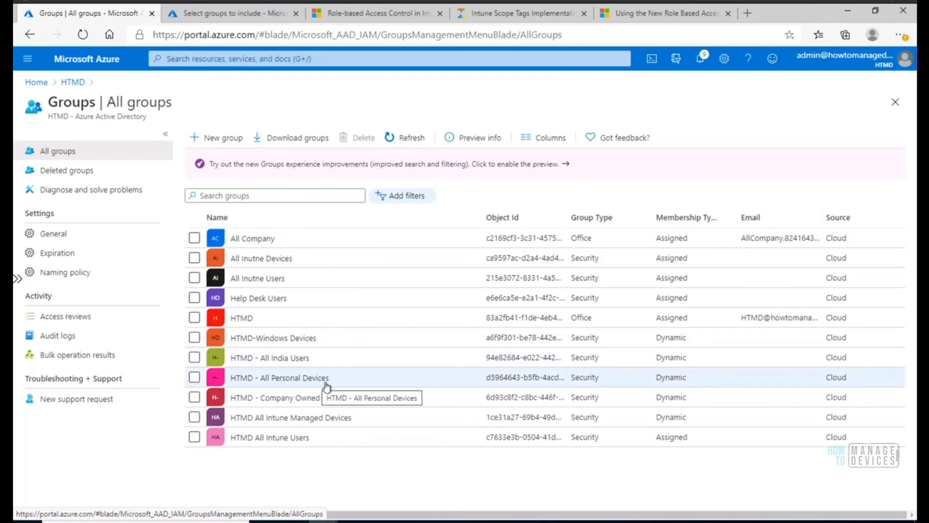
left_click(298, 378)
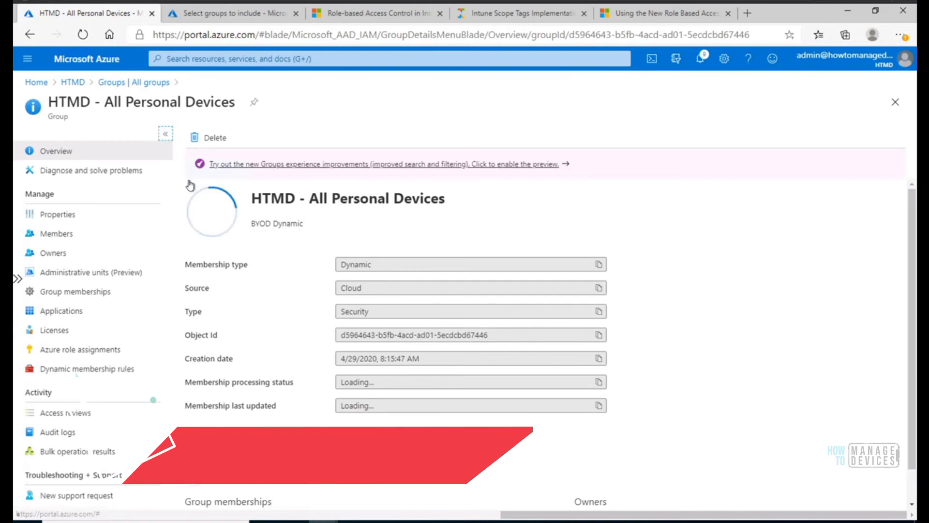
left_click(65, 233)
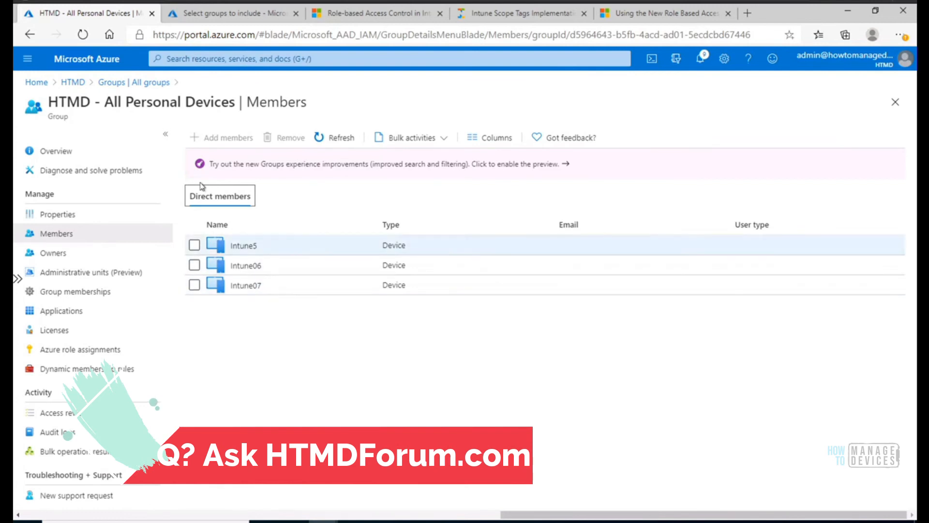
Go back to all groups and examine the members of the HTMD - All India Users group.
left_click(119, 85)
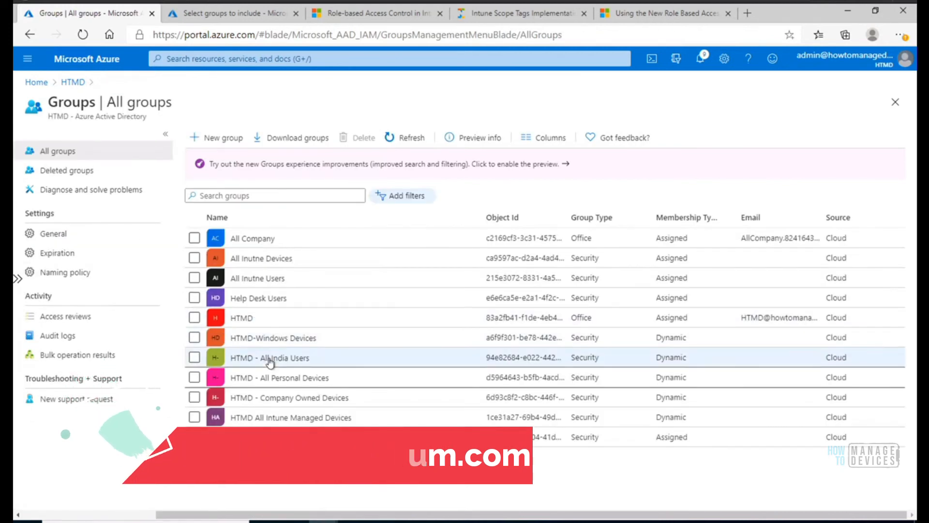
left_click(269, 358)
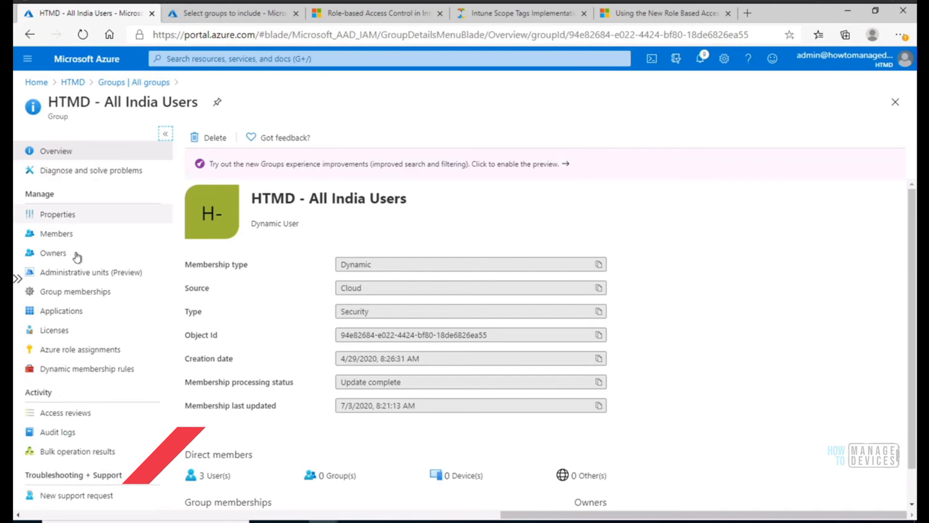
left_click(62, 234)
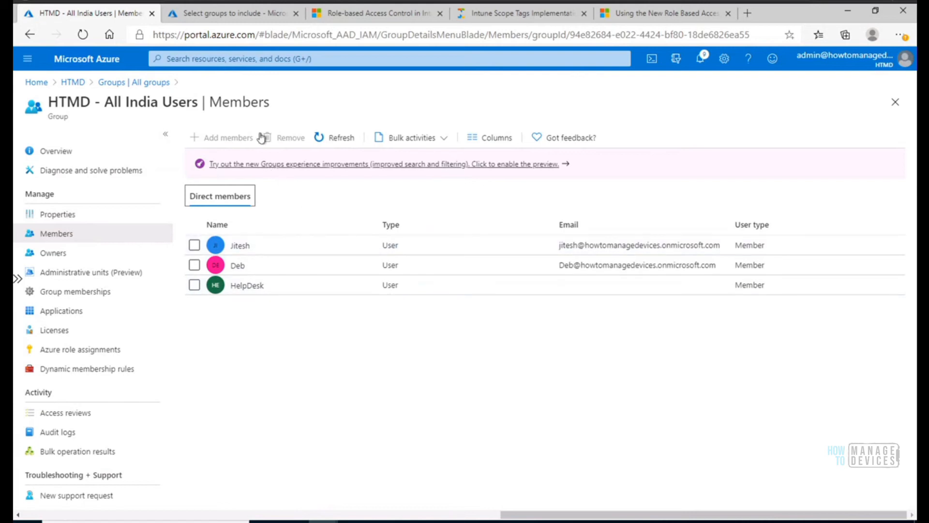
Return to the Endpoint Manager role assignment, confirm the two picked scope groups and continue to the scope tags.
left_click(254, 13)
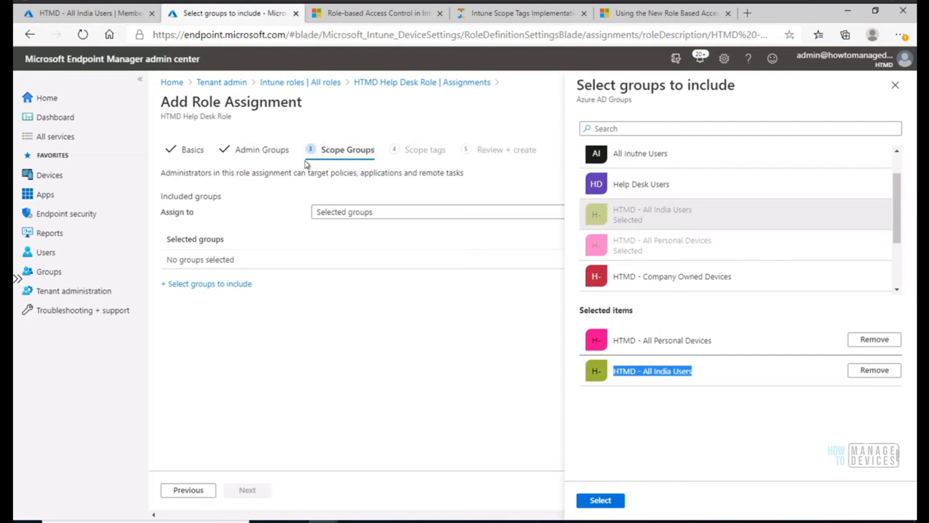
left_click(591, 502)
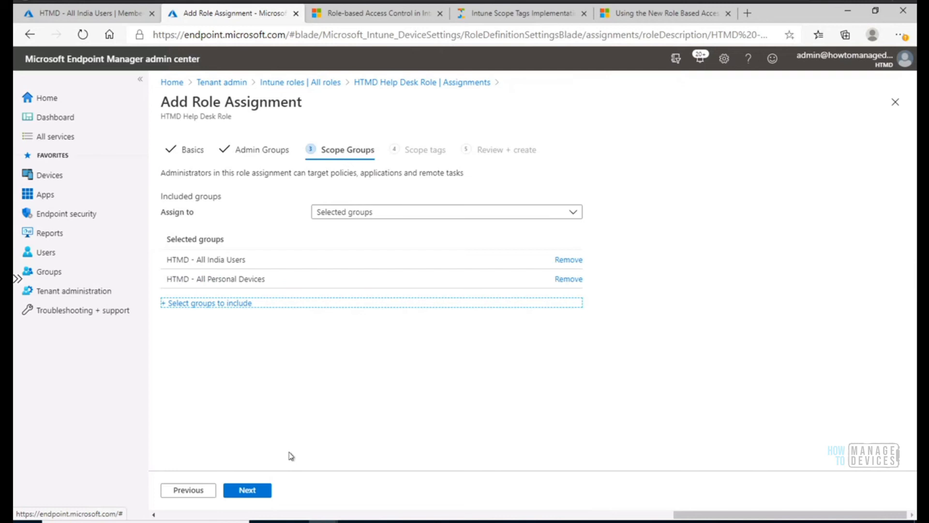
left_click(254, 490)
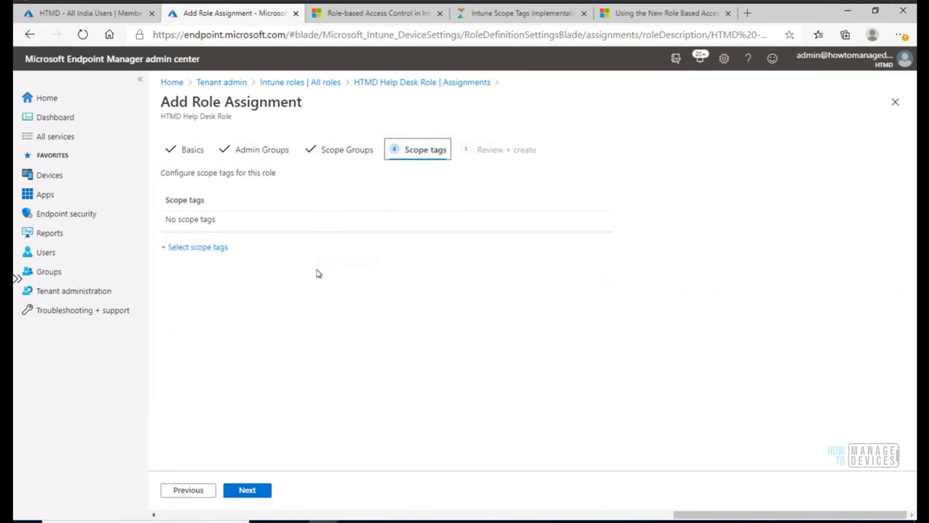
Add the Help Desk scope tag, create the role assignment and refresh the role's assignments list.
left_click(215, 248)
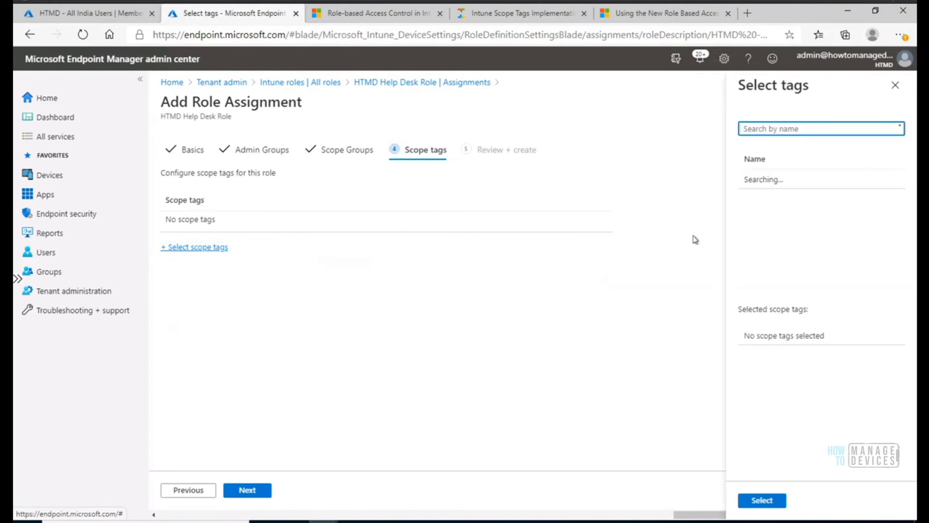
left_click(770, 218)
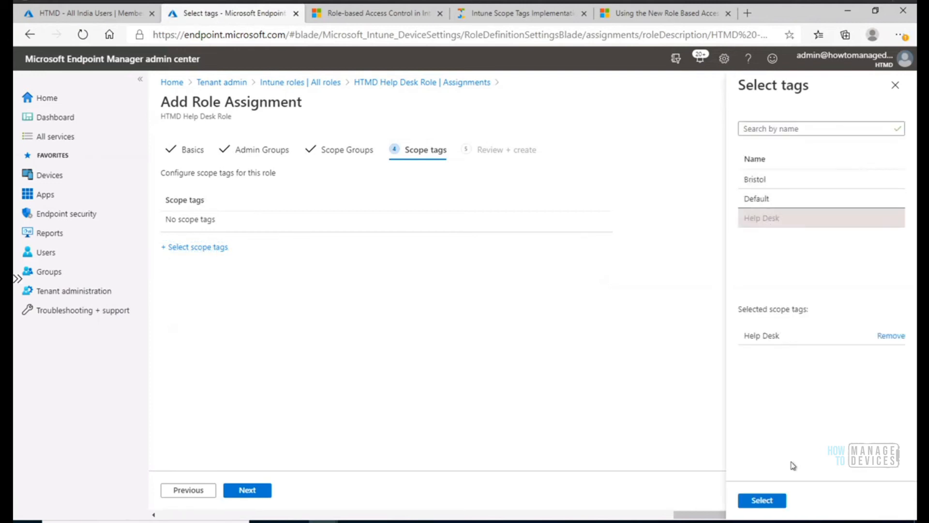
left_click(762, 500)
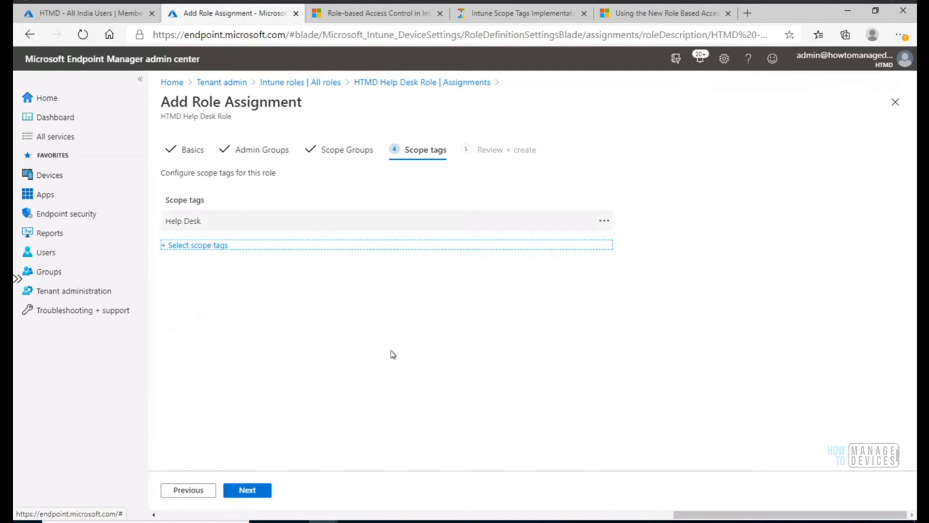
left_click(247, 490)
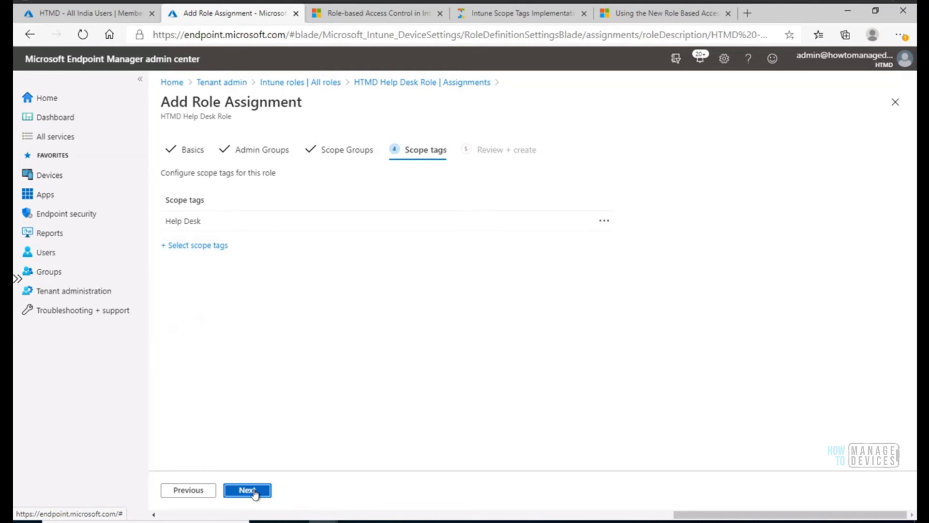
left_click(255, 491)
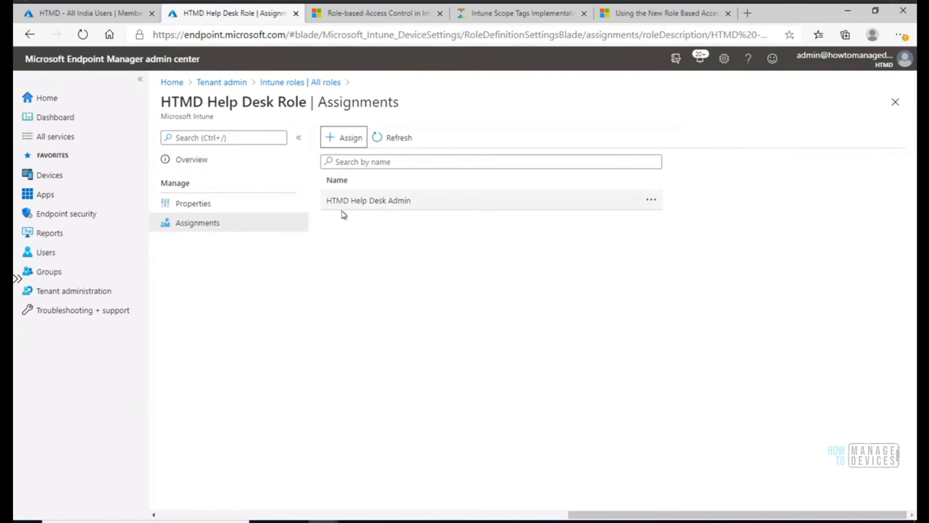
left_click(400, 138)
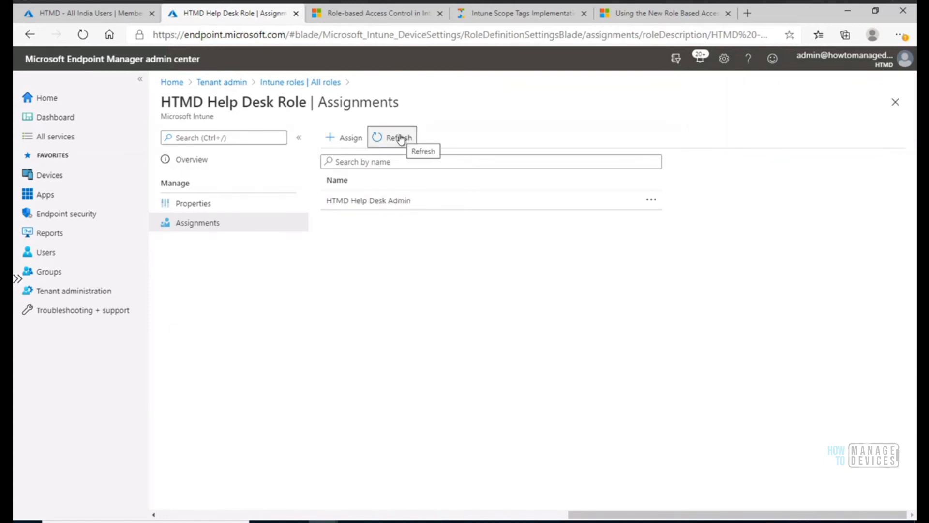
left_click(400, 138)
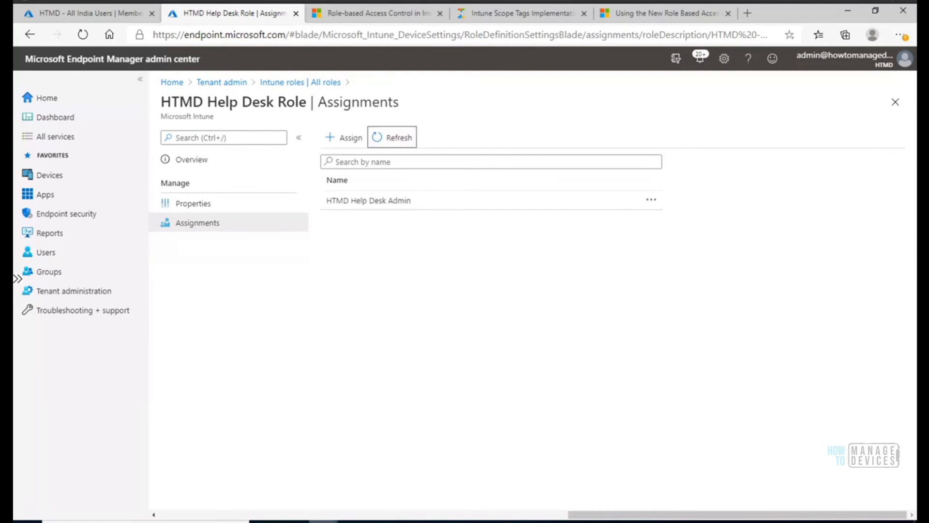
Switch to the InPrivate browser window, reload it, sign out the HelpDesk account and close the window.
mouse_move(323, 520)
left_click(403, 482)
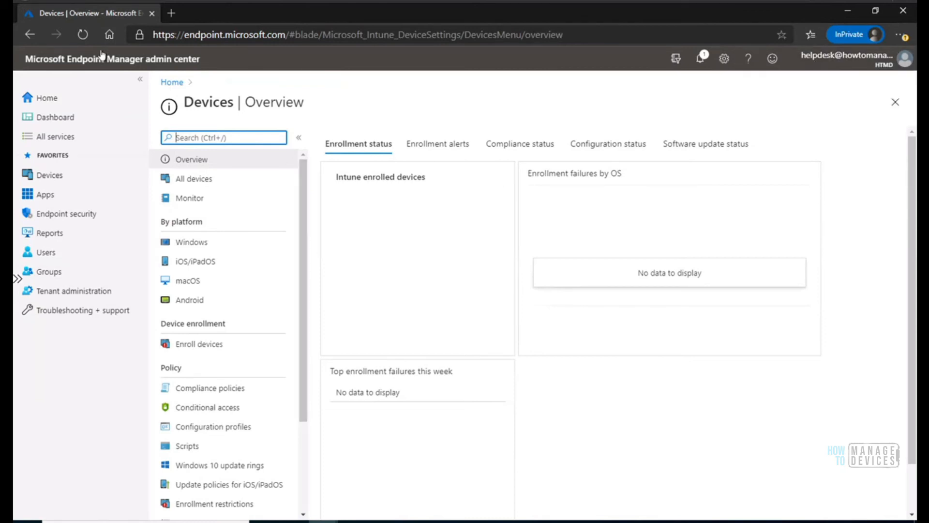
left_click(83, 37)
left_click(864, 61)
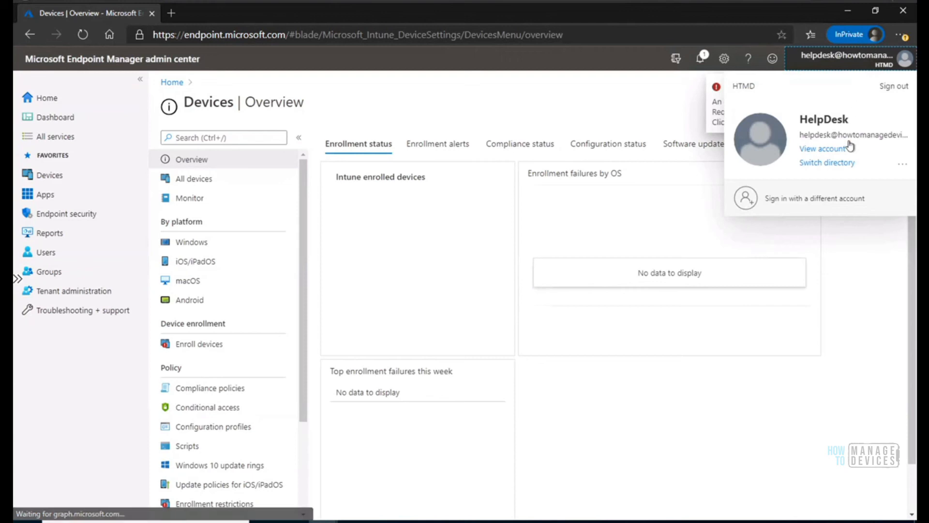
left_click(899, 84)
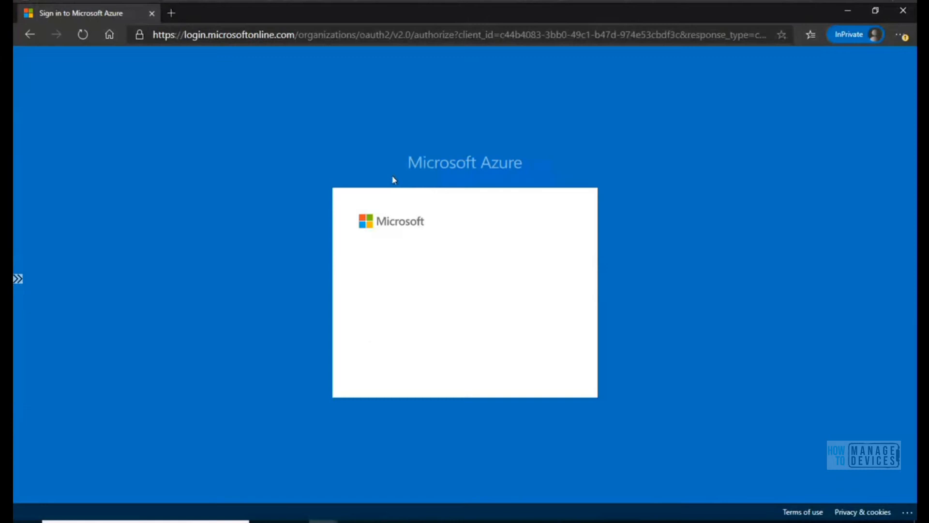
left_click(903, 10)
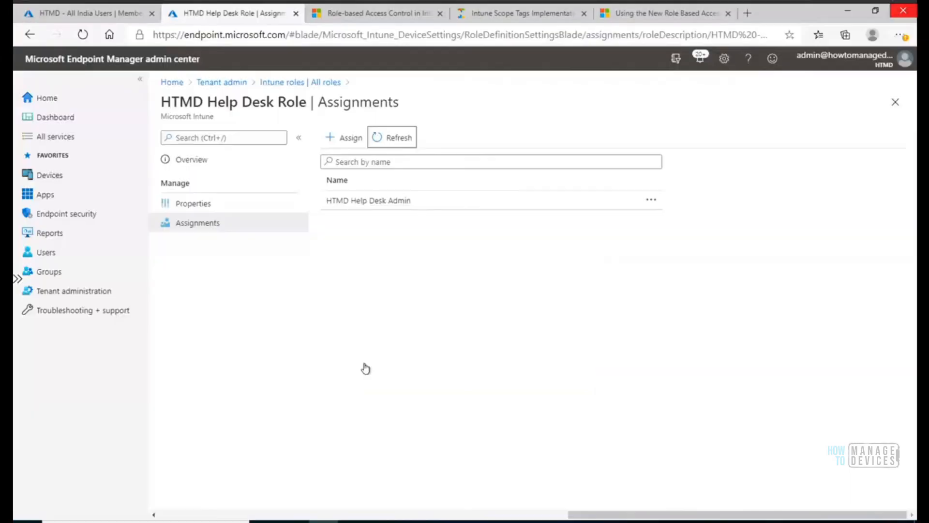
Open a new InPrivate window and go to endpoint.microsoft.com.
left_click(900, 35)
left_click(816, 119)
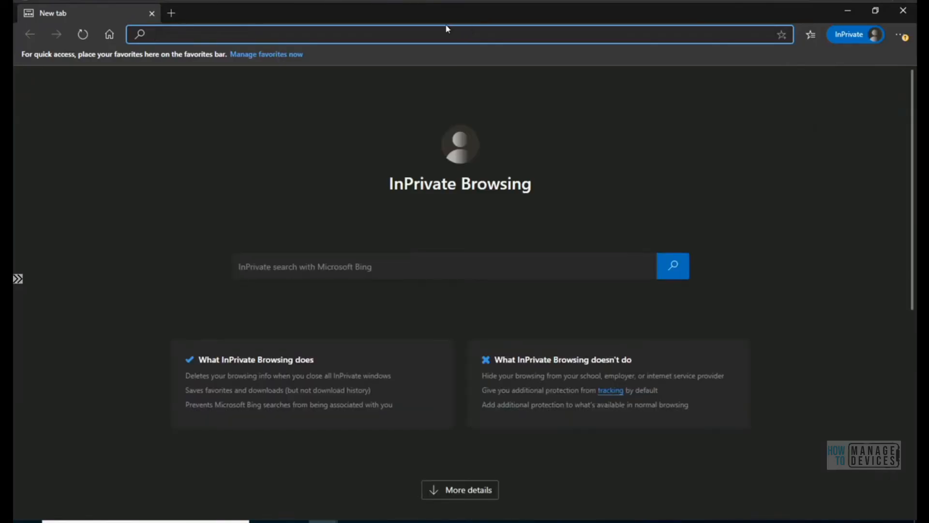
type("endpoint.microsoft.com")
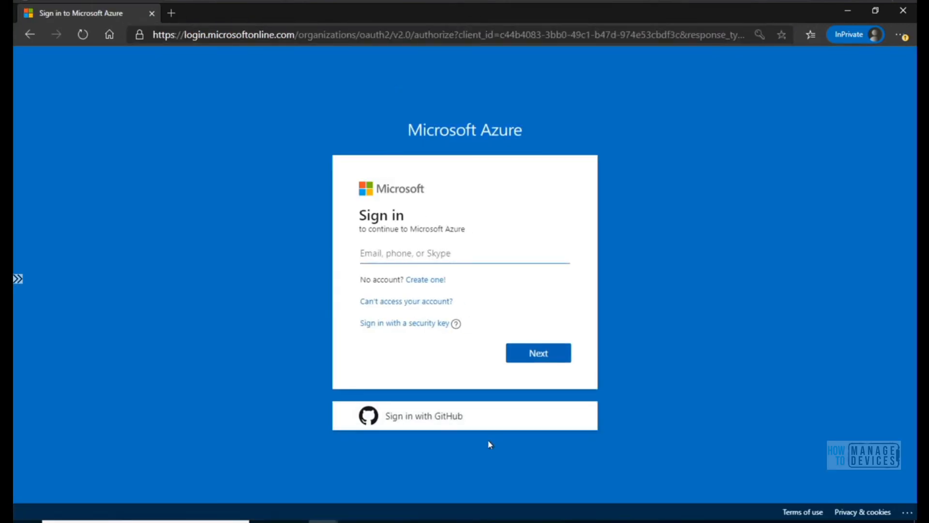
Sign in to Endpoint Manager with the HelpDesk account's copied e-mail and its password, and answer the stay-signed-in prompt.
key("alt+Tab")
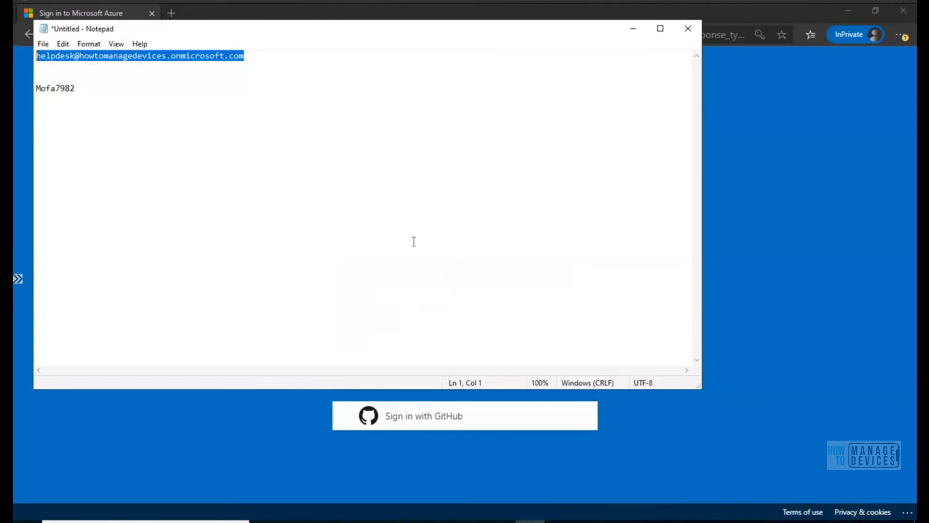
left_click(633, 28)
left_click(462, 249)
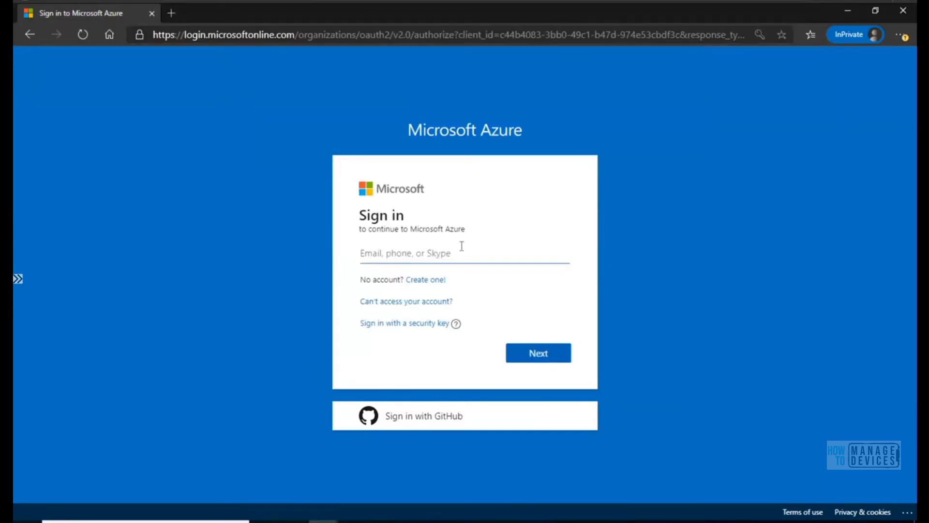
key("ctrl+v")
left_click(534, 352)
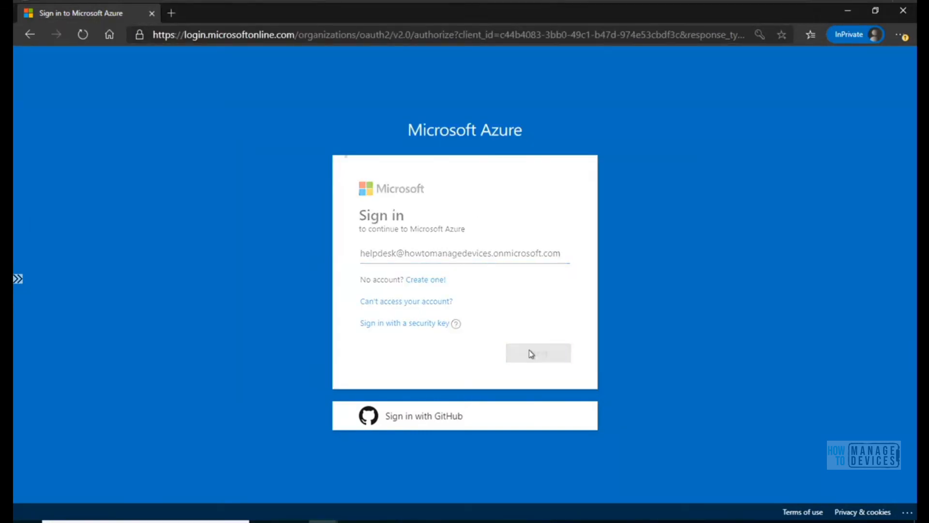
left_click(435, 290)
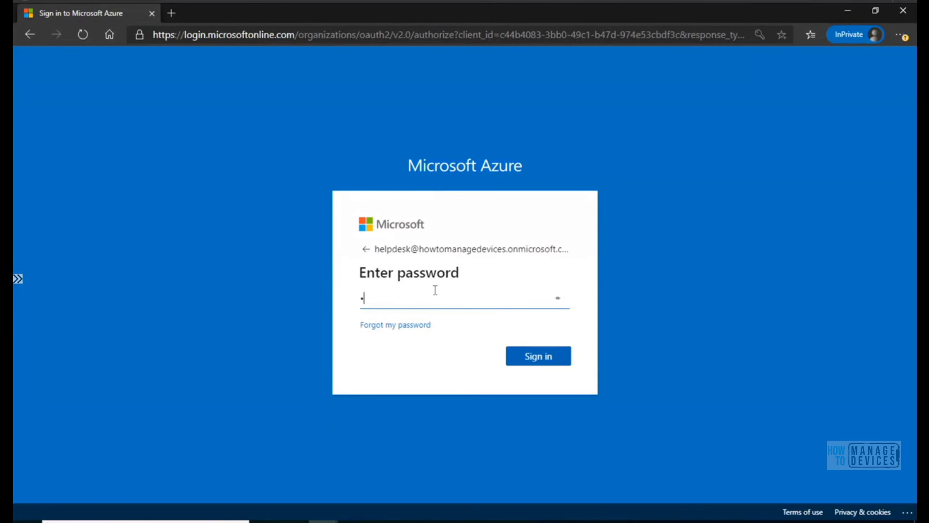
type("••")
left_click(534, 356)
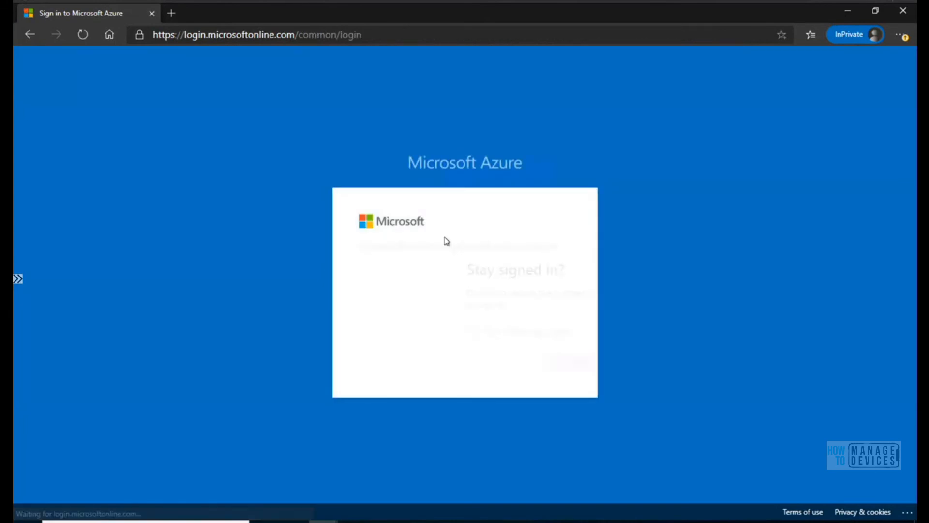
left_click(538, 367)
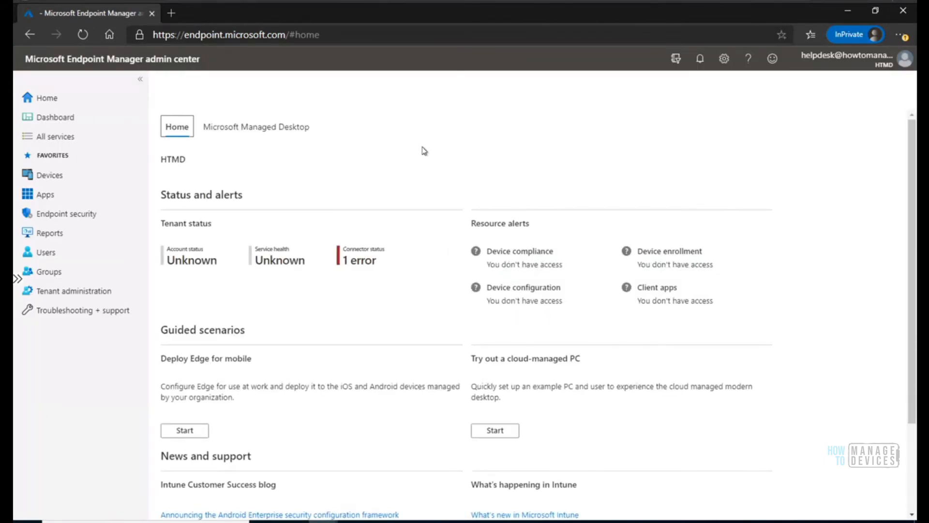
View All services and the Dashboard as the HelpDesk account, and open the Devices overview.
left_click(60, 142)
left_click(59, 121)
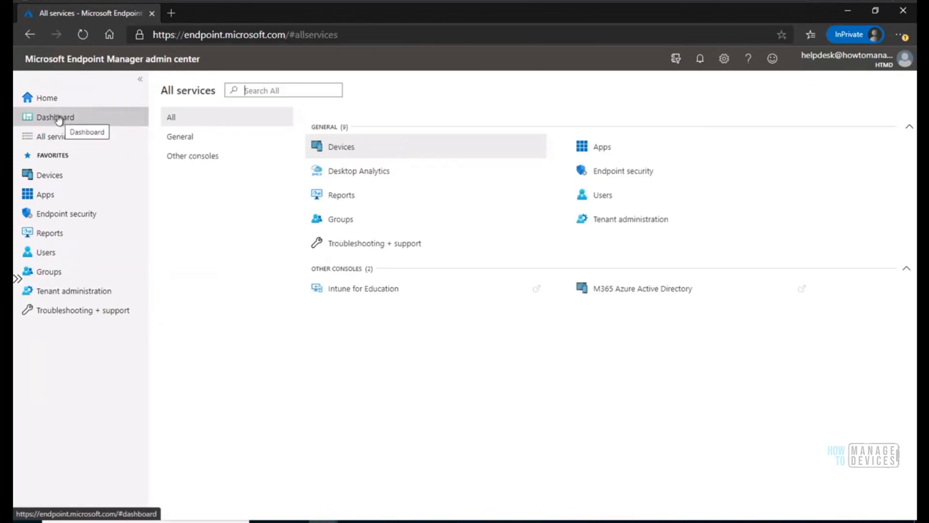
left_click(52, 174)
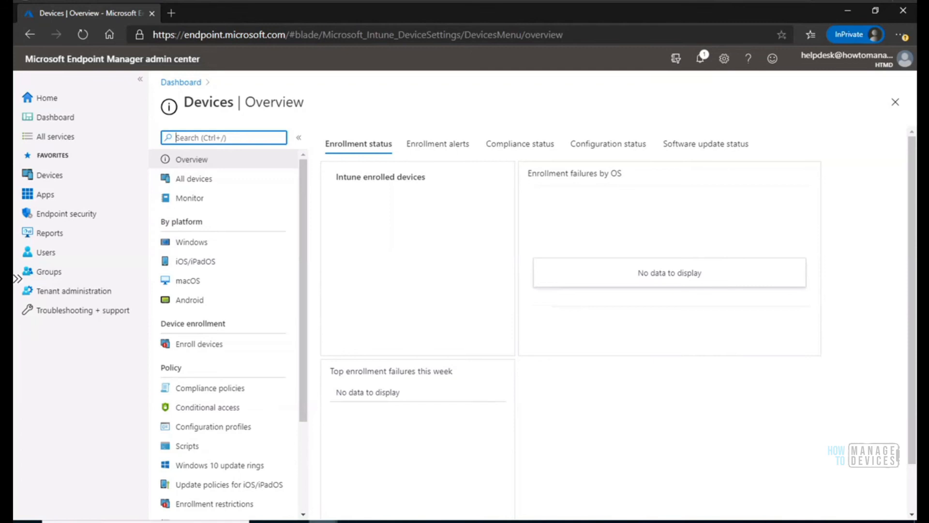
Switch to the admin browser window and open the HelpDesk user's assigned roles from the HTMD directory's users in Azure.
left_click(349, 520)
left_click(274, 499)
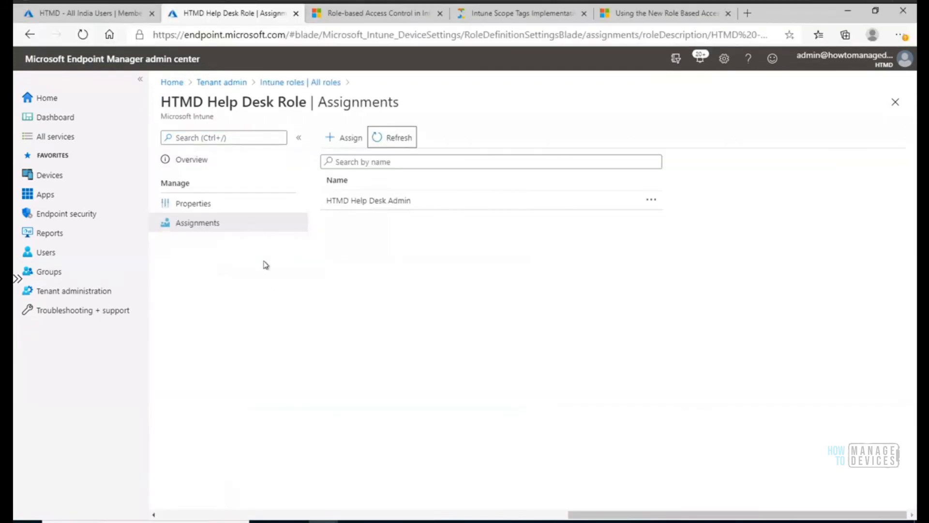
left_click(101, 17)
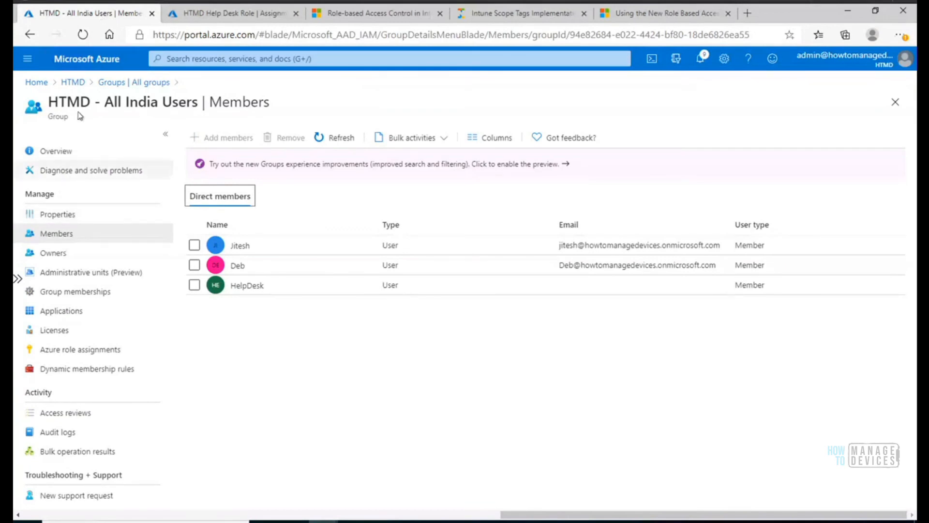
left_click(72, 83)
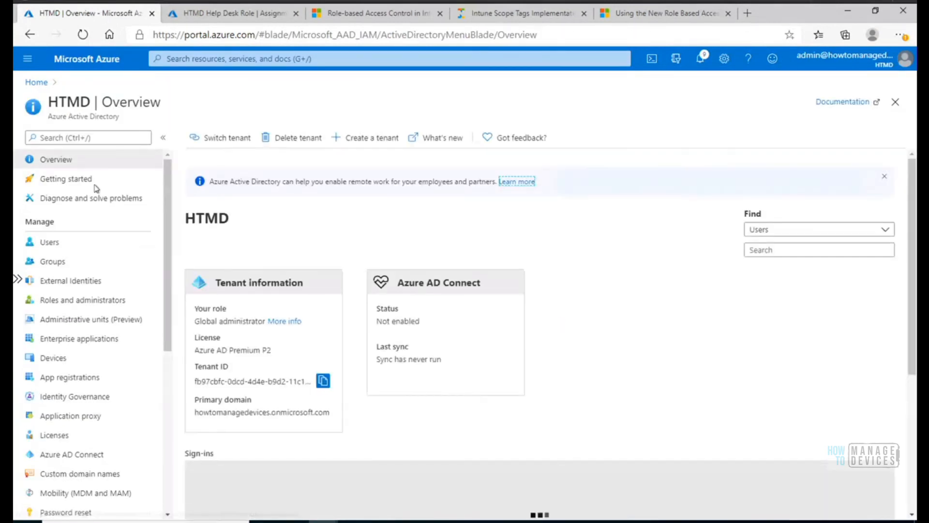
left_click(54, 243)
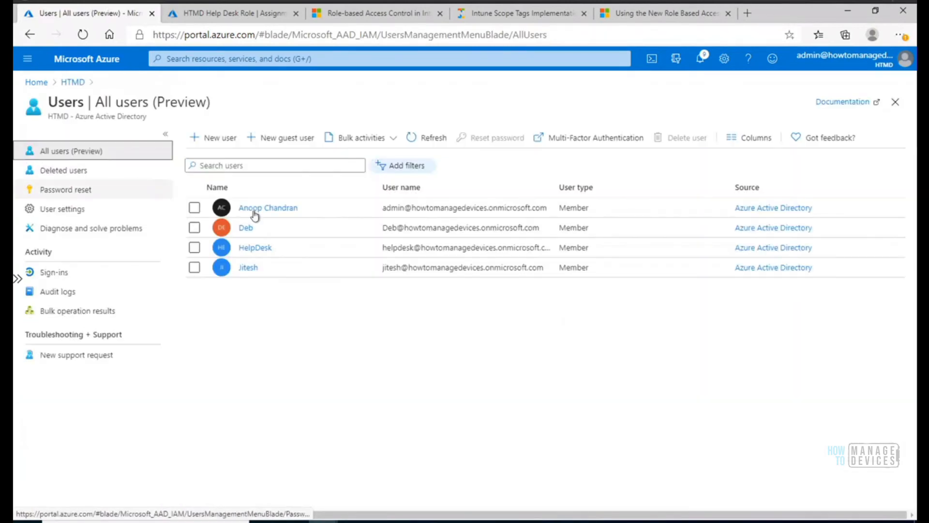
left_click(260, 251)
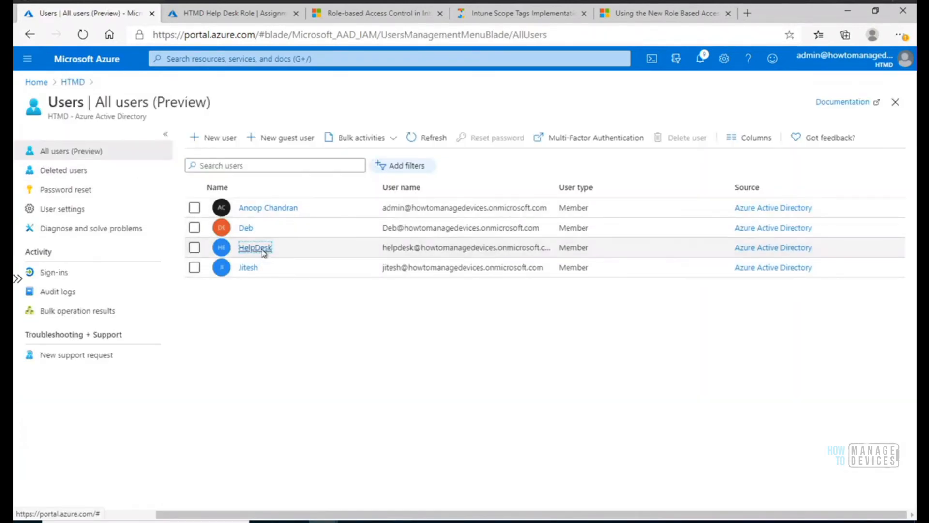
left_click(64, 216)
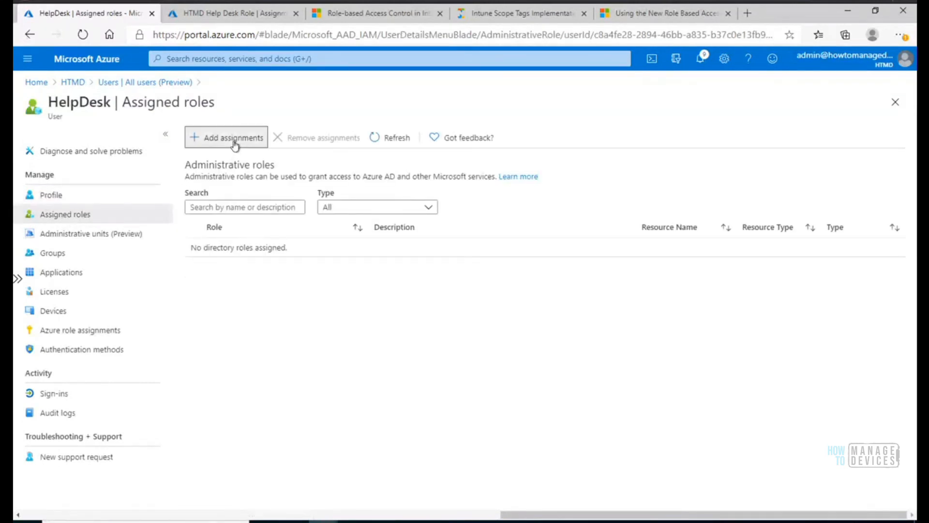
Search the directory roles for "intun", select Intune administrator for the HelpDesk user, and close the role list without adding it.
left_click(234, 142)
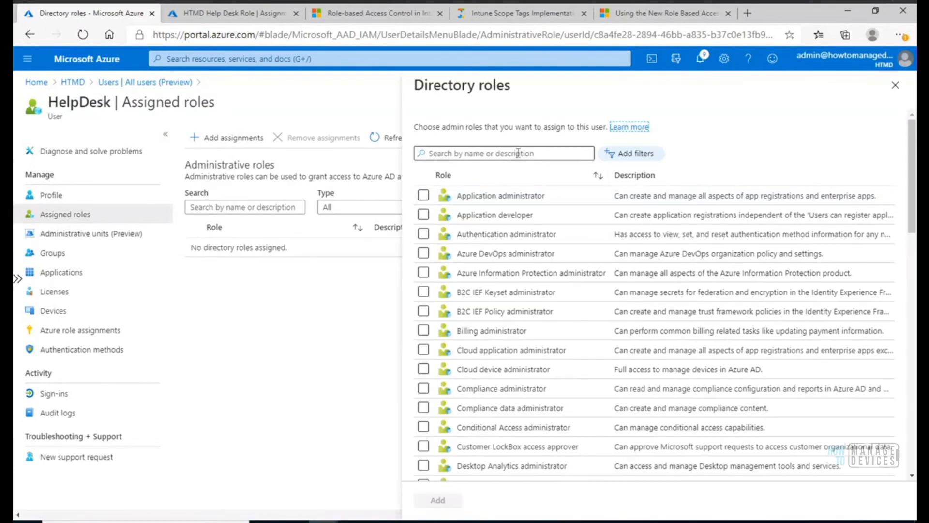
left_click(518, 153)
type("intun")
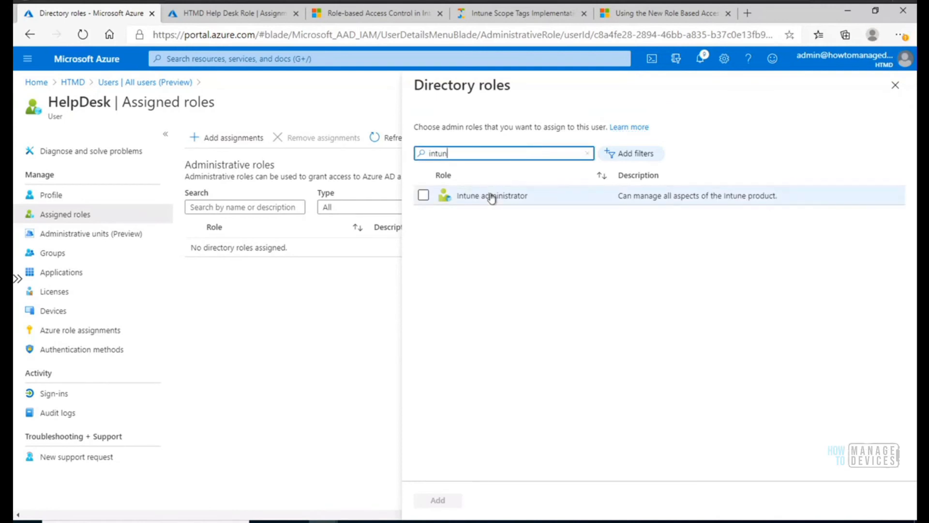
left_click(489, 196)
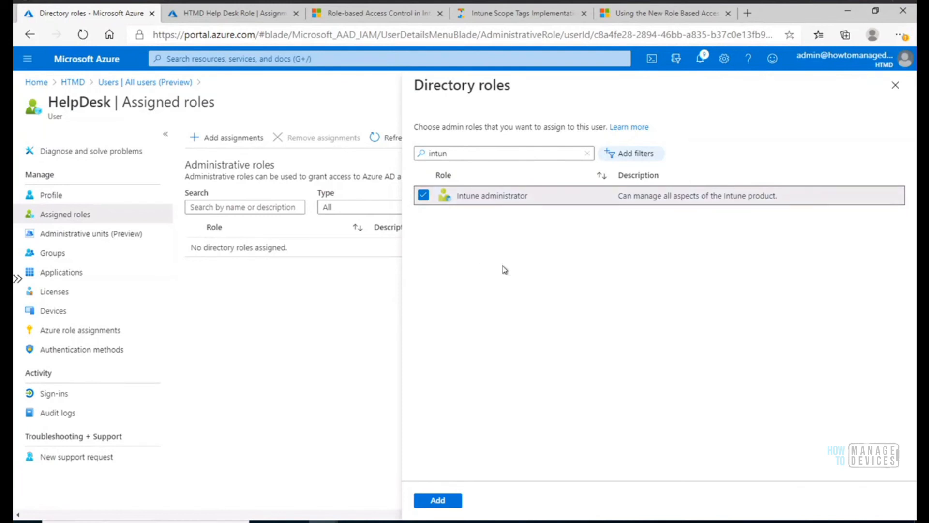
left_click(894, 88)
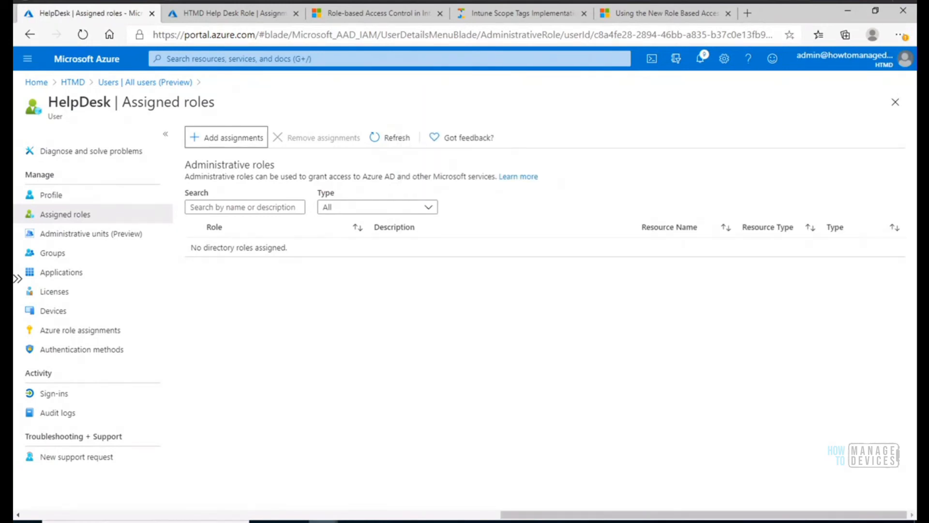
Review the HTMD Help Desk Admin assignment's properties in the admin's Endpoint Manager session, and switch to the role assignment diagram in Paint.
left_click(389, 472)
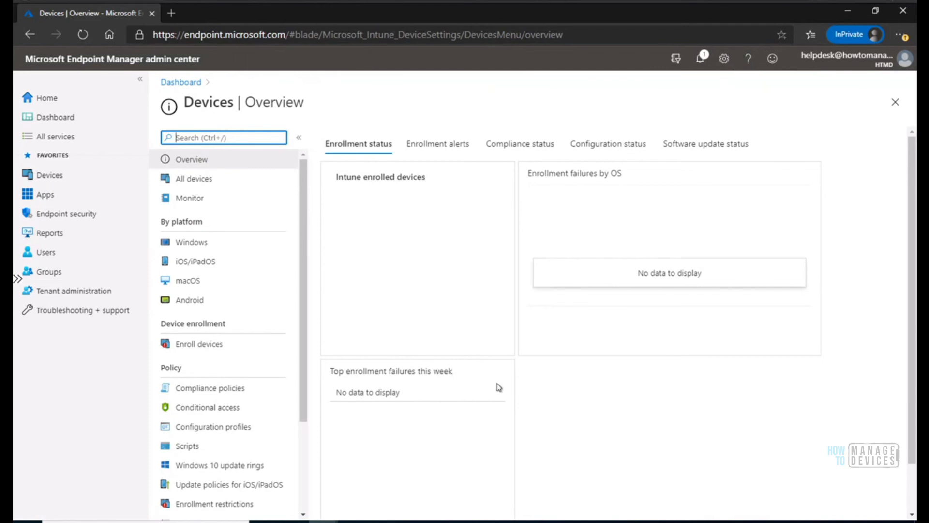
mouse_move(298, 504)
left_click(279, 488)
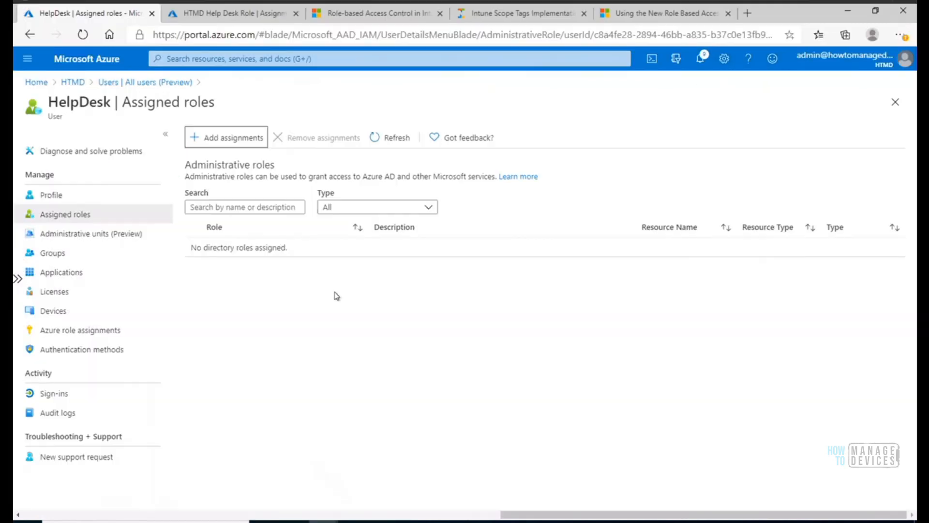
left_click(244, 13)
left_click(368, 203)
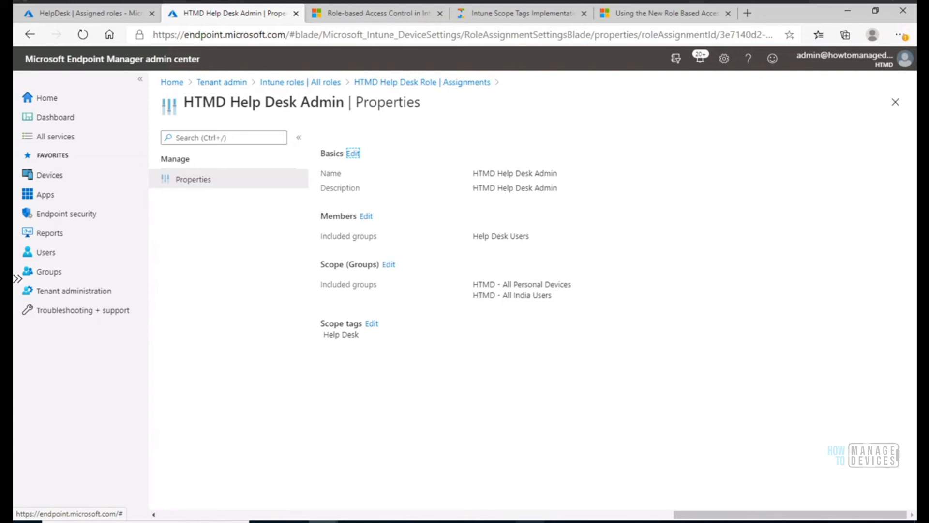
left_click(471, 522)
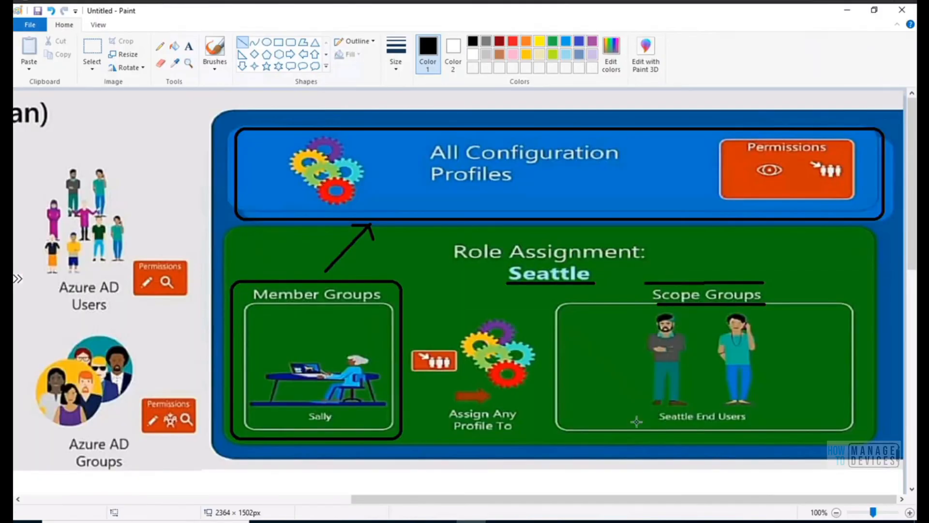